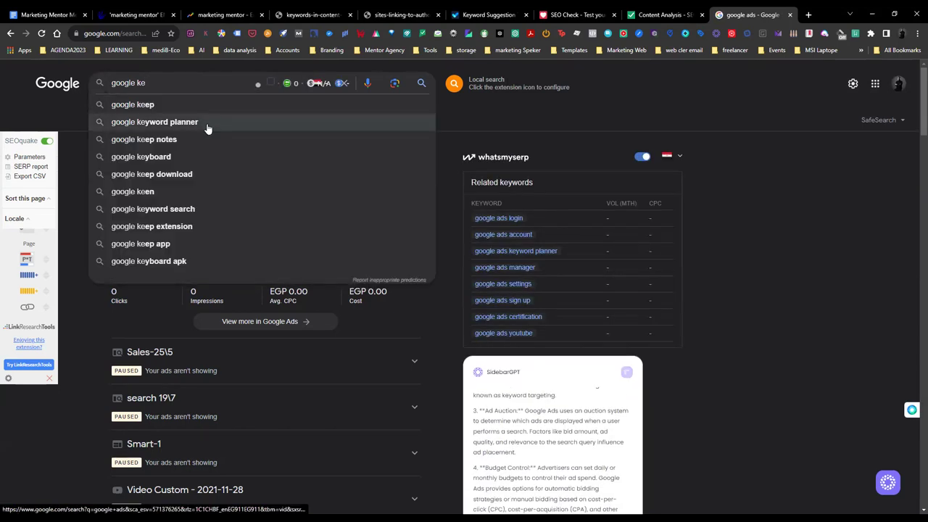
Step: Search Google for "google keyword planner" and open the first Google Ads result, "Find Your Campaign Keywords with Keyword Planner", in a new tab
{"action": "left_click", "coordinate": [188, 122]}
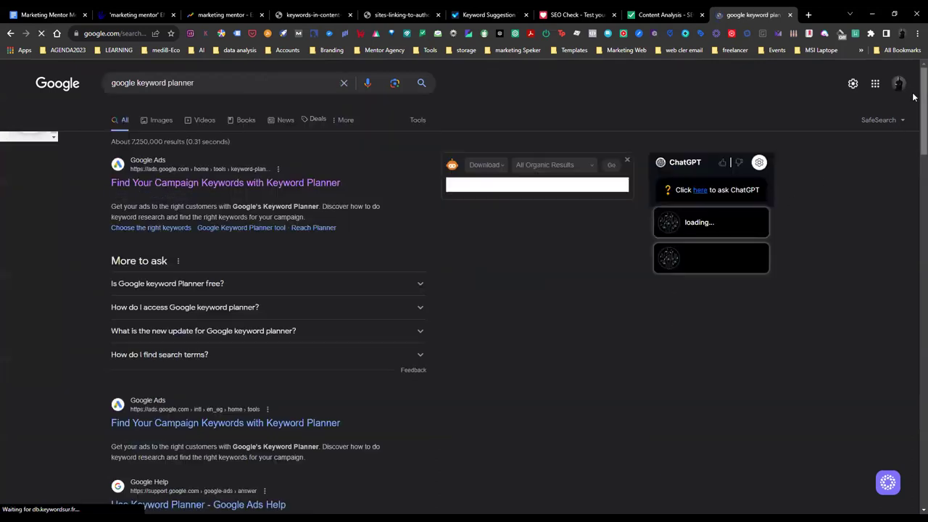
{"action": "scroll", "coordinate": [913, 120], "scroll_direction": "down", "scroll_amount": 1}
{"action": "scroll", "coordinate": [913, 120], "scroll_direction": "down", "scroll_amount": 2}
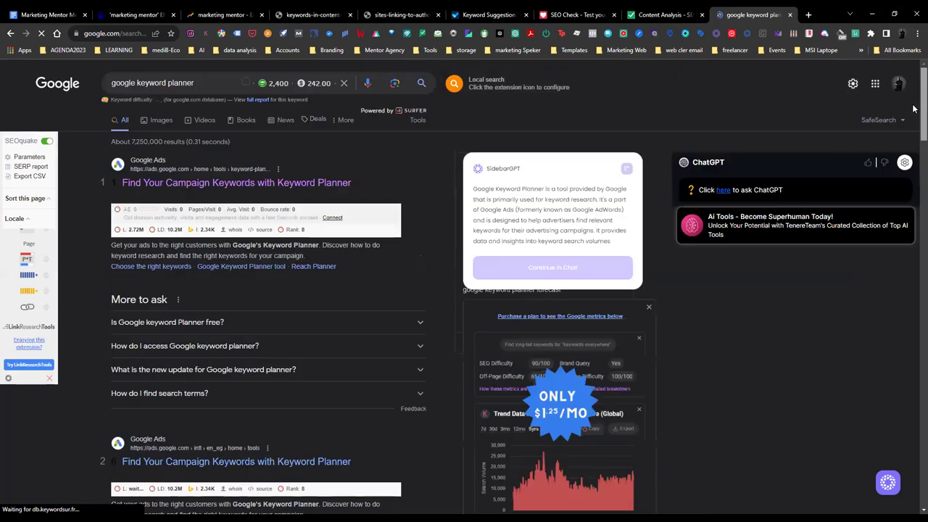
{"action": "scroll", "coordinate": [913, 140], "scroll_direction": "down", "scroll_amount": 10}
{"action": "scroll", "coordinate": [913, 255], "scroll_direction": "down", "scroll_amount": 1}
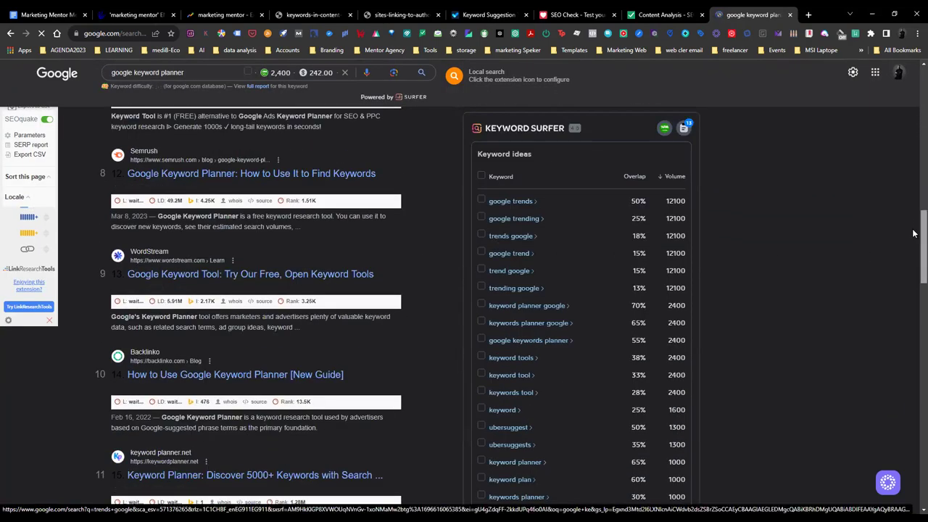
{"action": "scroll", "coordinate": [913, 239], "scroll_direction": "down", "scroll_amount": 1}
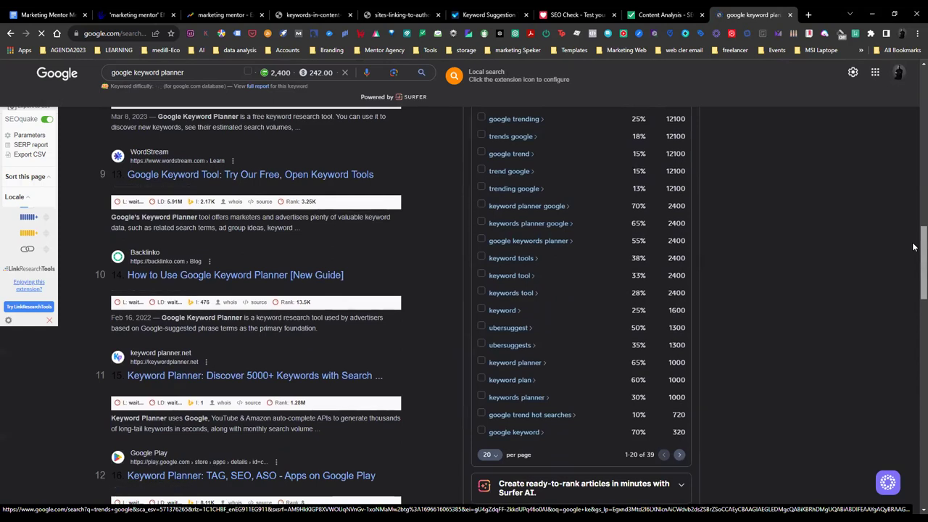
{"action": "scroll", "coordinate": [913, 246], "scroll_direction": "up", "scroll_amount": 15}
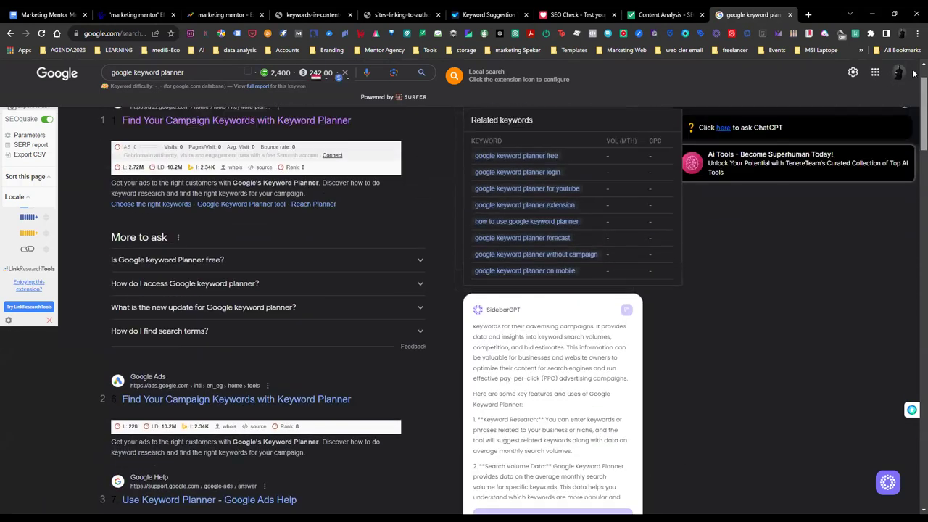
{"action": "scroll", "coordinate": [459, 173], "scroll_direction": "up", "scroll_amount": 1}
{"action": "right_click", "coordinate": [346, 182]}
{"action": "left_click", "coordinate": [376, 192]}
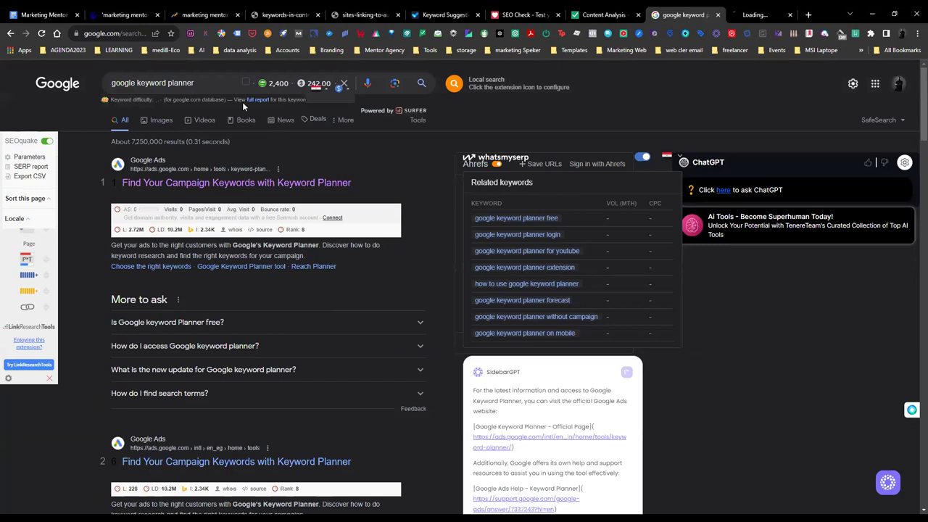
Step: Replace the Google query with "Marketing mentoring" and run the search
{"action": "left_click", "coordinate": [208, 83]}
{"action": "key", "text": "ctrl+a"}
{"action": "type", "text": "Marketing mentoring"}
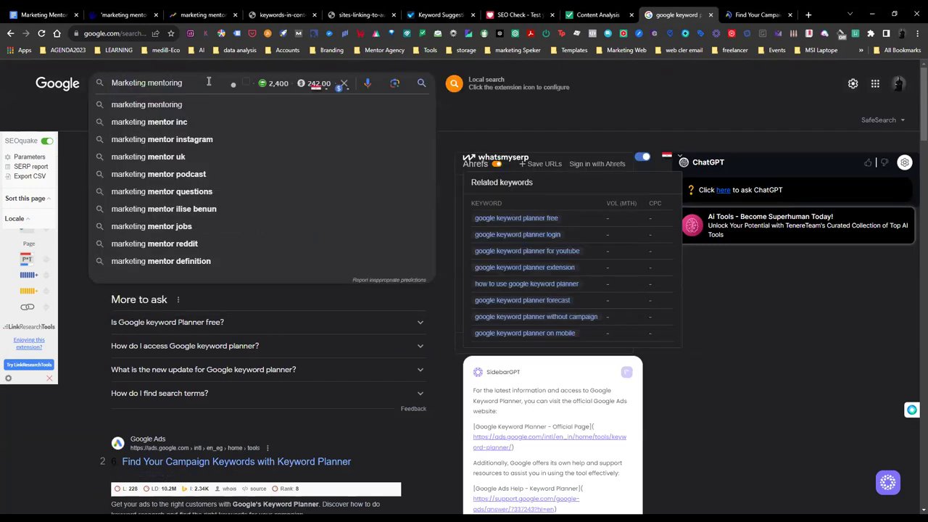
{"action": "left_click", "coordinate": [421, 82]}
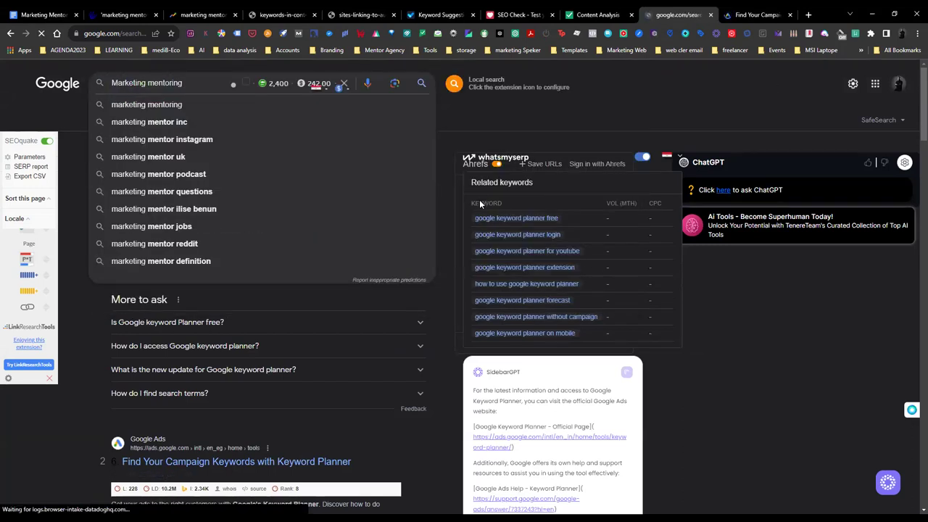
Step: Switch to the Google Ads keyword page and launch Keyword Planner from it
{"action": "left_click", "coordinate": [757, 15]}
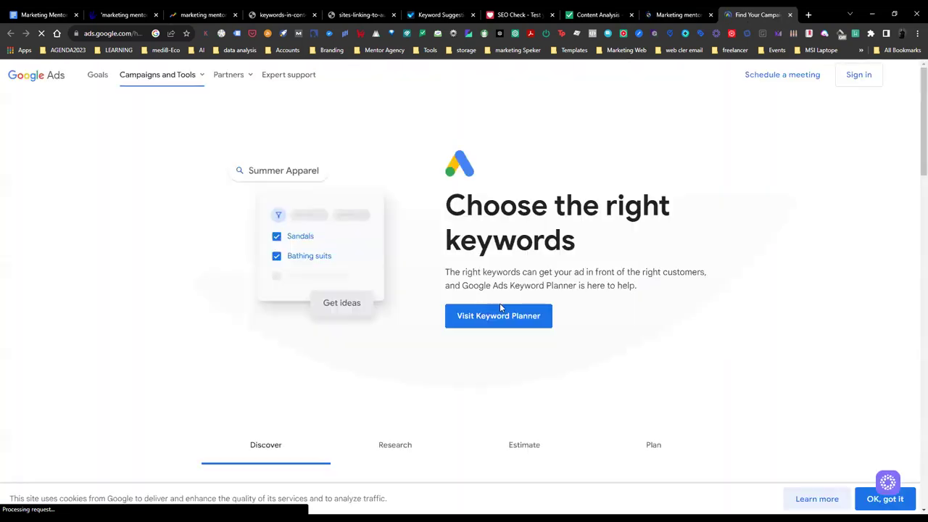
{"action": "left_click", "coordinate": [513, 309]}
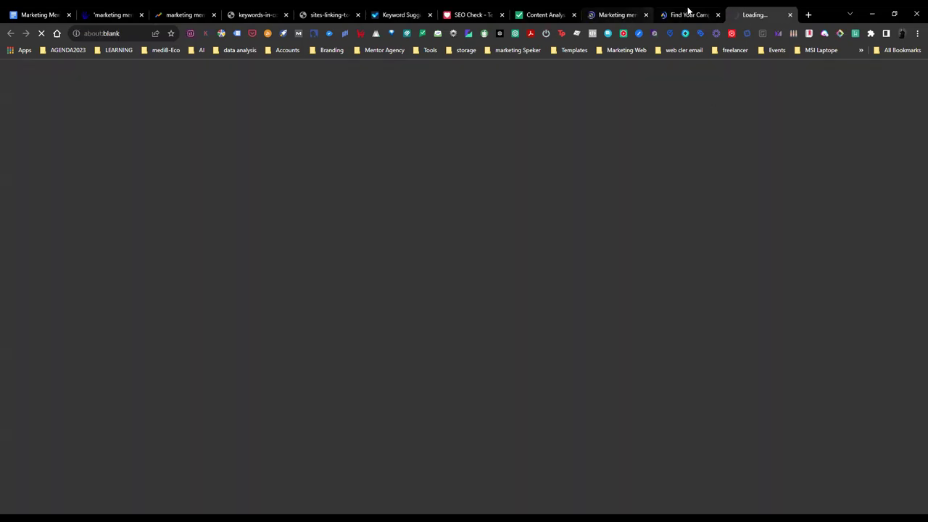
Step: Return to the Google search for "Marketing mentoring" and examine its ranking pages, related keywords and SEO metrics
{"action": "key", "text": "ctrl+Page_Up"}
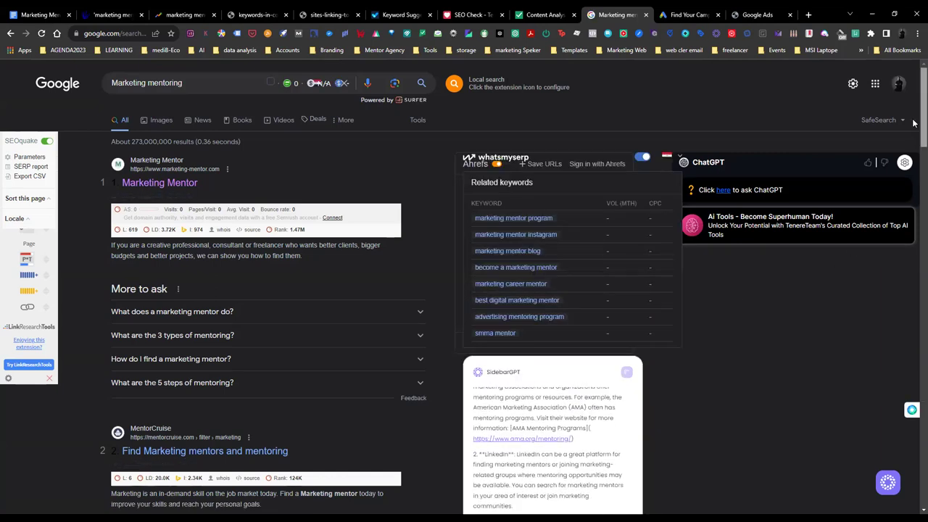
{"action": "scroll", "coordinate": [914, 181], "scroll_direction": "down", "scroll_amount": 10}
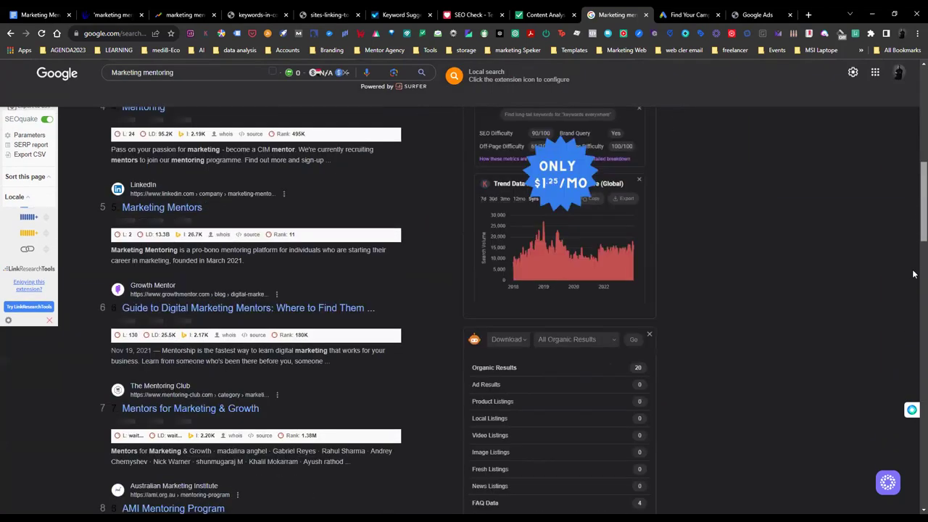
{"action": "scroll", "coordinate": [913, 289], "scroll_direction": "down", "scroll_amount": 7}
{"action": "scroll", "coordinate": [913, 268], "scroll_direction": "up", "scroll_amount": 5}
{"action": "scroll", "coordinate": [913, 217], "scroll_direction": "up", "scroll_amount": 2}
{"action": "scroll", "coordinate": [913, 203], "scroll_direction": "down", "scroll_amount": 10}
{"action": "scroll", "coordinate": [913, 247], "scroll_direction": "up", "scroll_amount": 1}
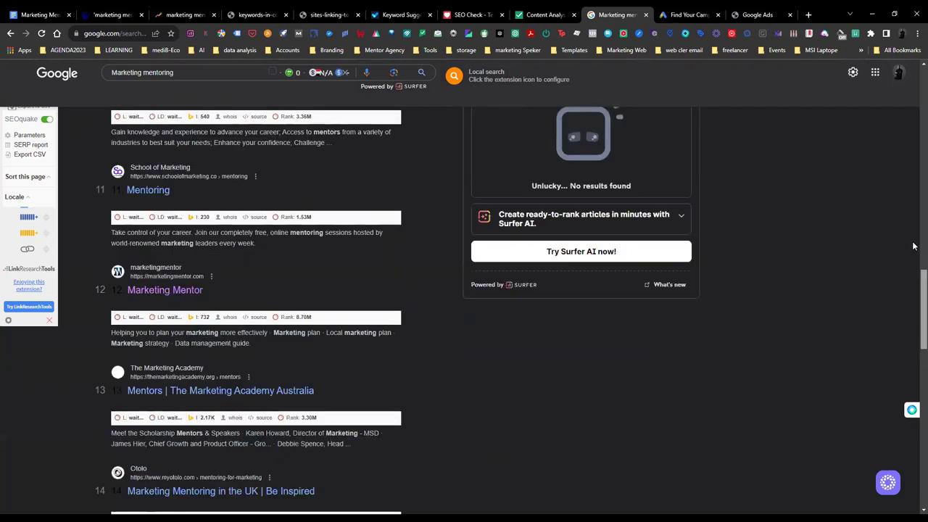
{"action": "scroll", "coordinate": [913, 246], "scroll_direction": "up", "scroll_amount": 15}
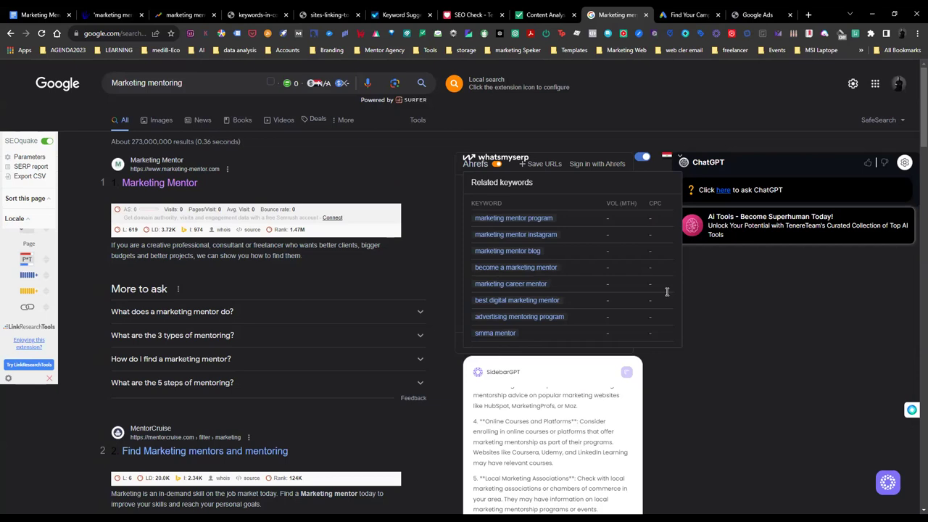
{"action": "scroll", "coordinate": [235, 199], "scroll_direction": "down", "scroll_amount": 1}
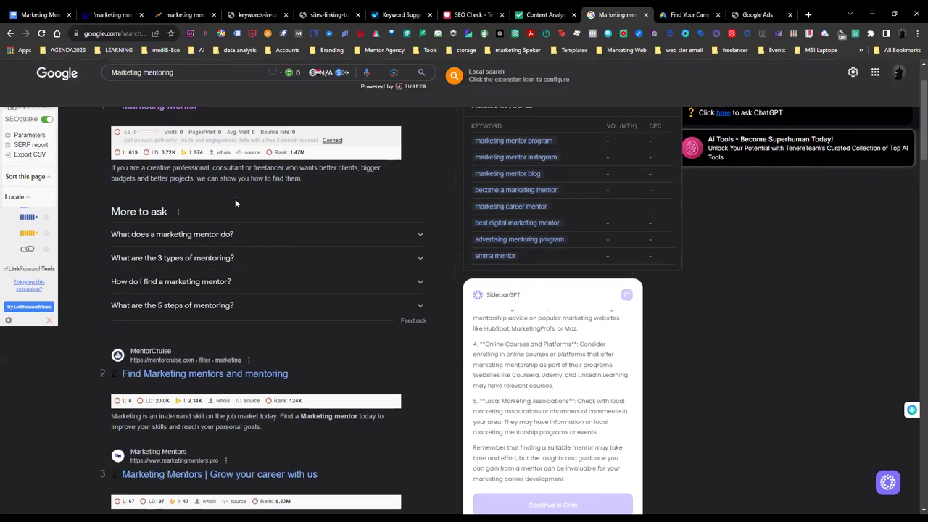
{"action": "scroll", "coordinate": [366, 249], "scroll_direction": "down", "scroll_amount": 1}
{"action": "scroll", "coordinate": [368, 248], "scroll_direction": "down", "scroll_amount": 1}
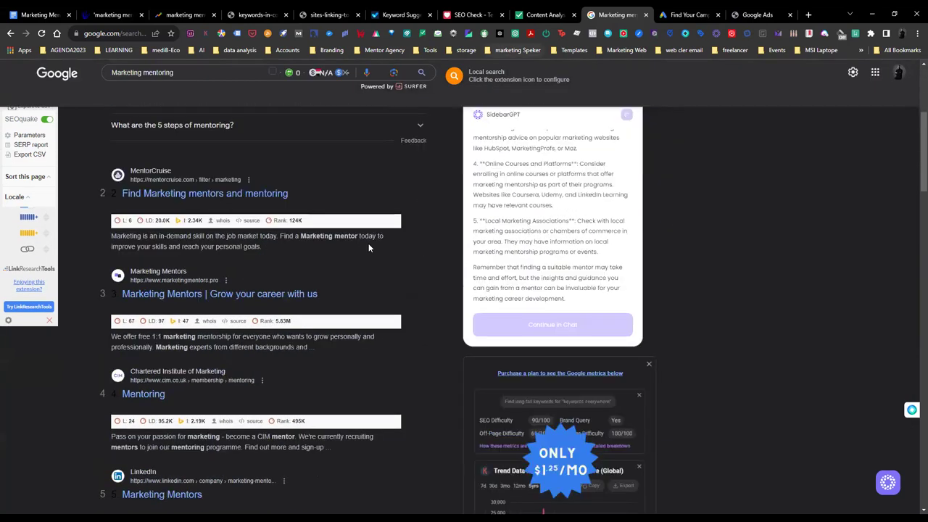
{"action": "scroll", "coordinate": [381, 286], "scroll_direction": "down", "scroll_amount": 4}
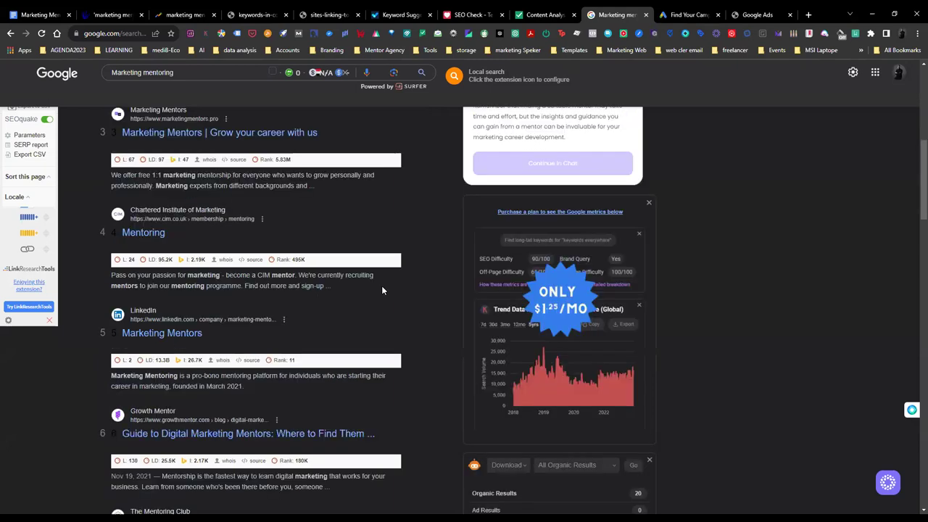
Step: Enter Keyword Planner with the Google Ads account marked as cancelled, checking the AnswerThePublic results while it loads
{"action": "left_click", "coordinate": [683, 14]}
{"action": "left_click", "coordinate": [757, 14]}
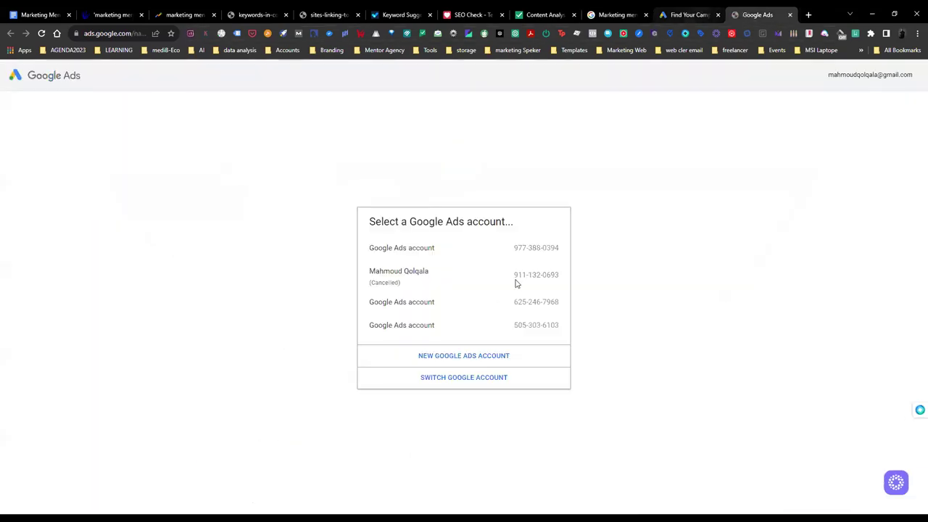
{"action": "left_click", "coordinate": [460, 273]}
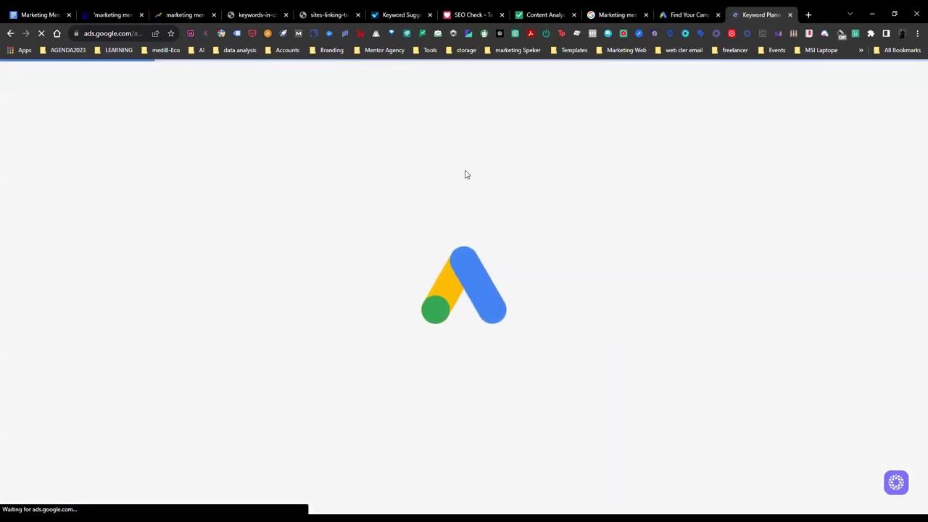
{"action": "left_click", "coordinate": [119, 14]}
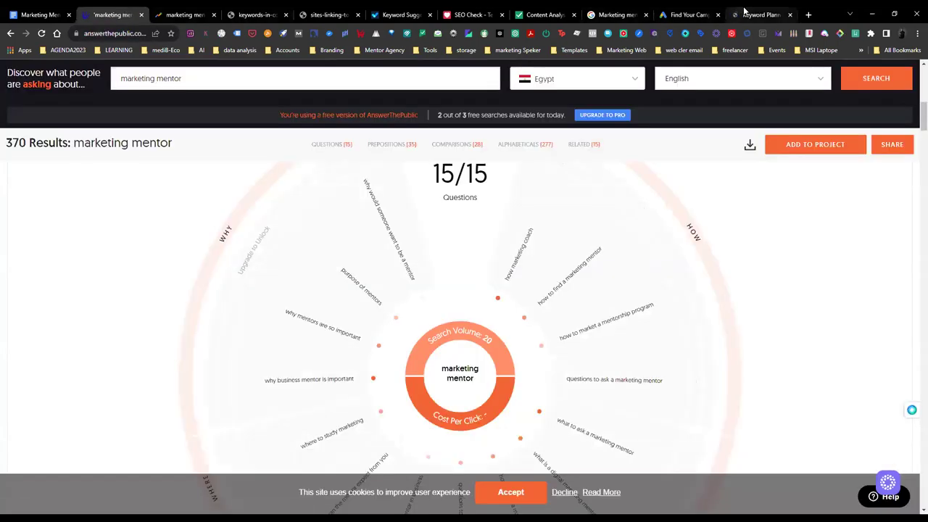
{"action": "left_click", "coordinate": [757, 15]}
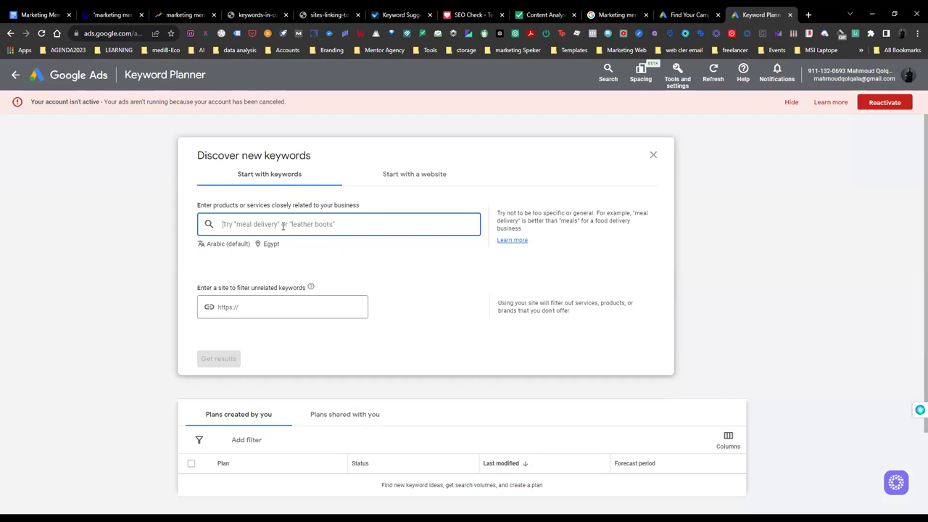
Step: Discover new keywords from the seed "Marketing mentoring" with the language set to English
{"action": "type", "text": "Marketing mentoring"}
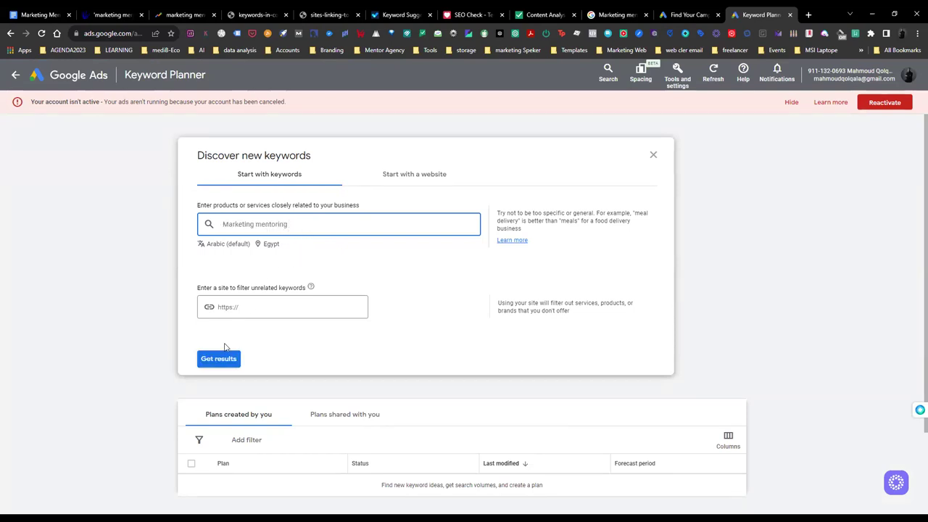
{"action": "left_click", "coordinate": [240, 245]}
{"action": "type", "text": "e"}
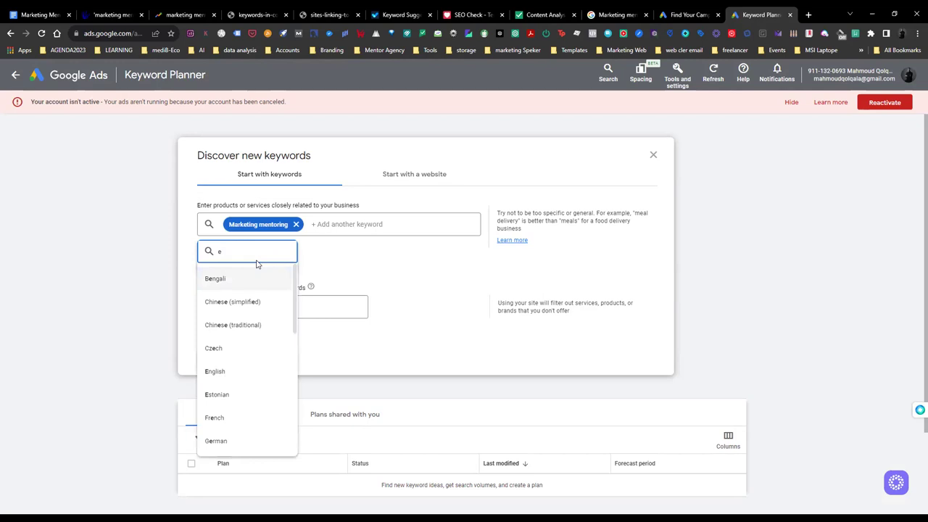
{"action": "type", "text": "ng"}
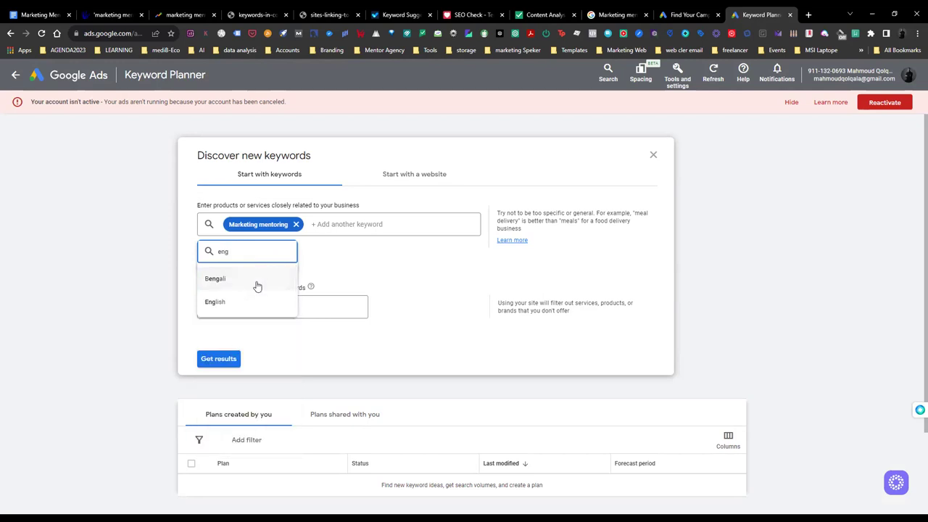
{"action": "left_click", "coordinate": [254, 302]}
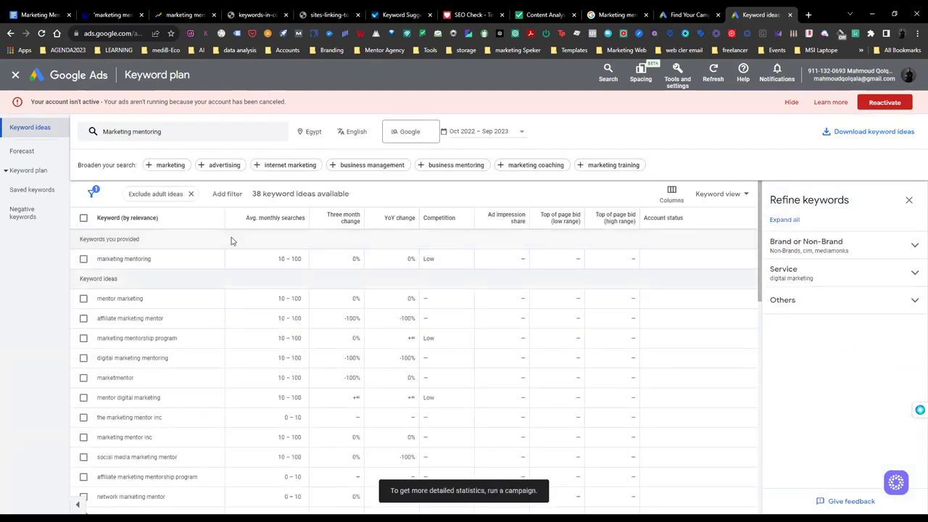
Step: Sort the keyword ideas by average monthly searches in descending order
{"action": "left_click", "coordinate": [259, 218]}
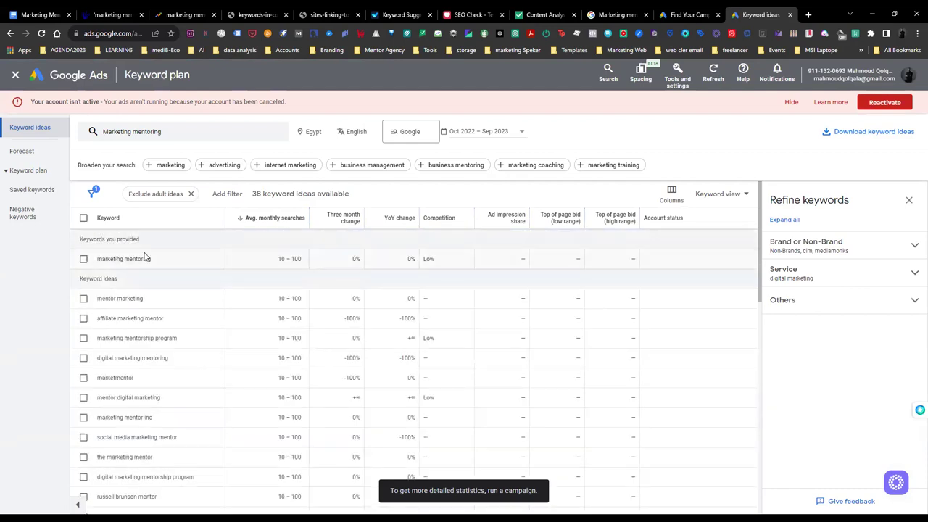
{"action": "left_click", "coordinate": [270, 218]}
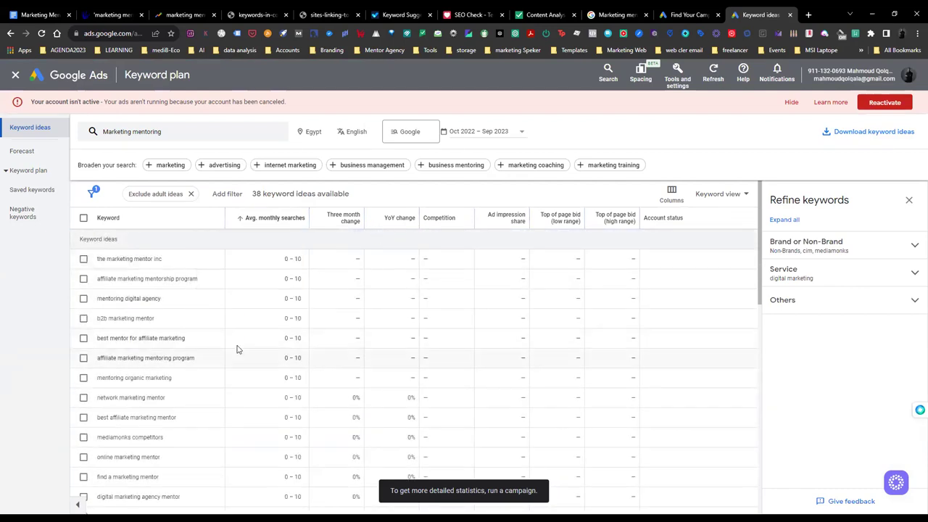
{"action": "left_click", "coordinate": [278, 218]}
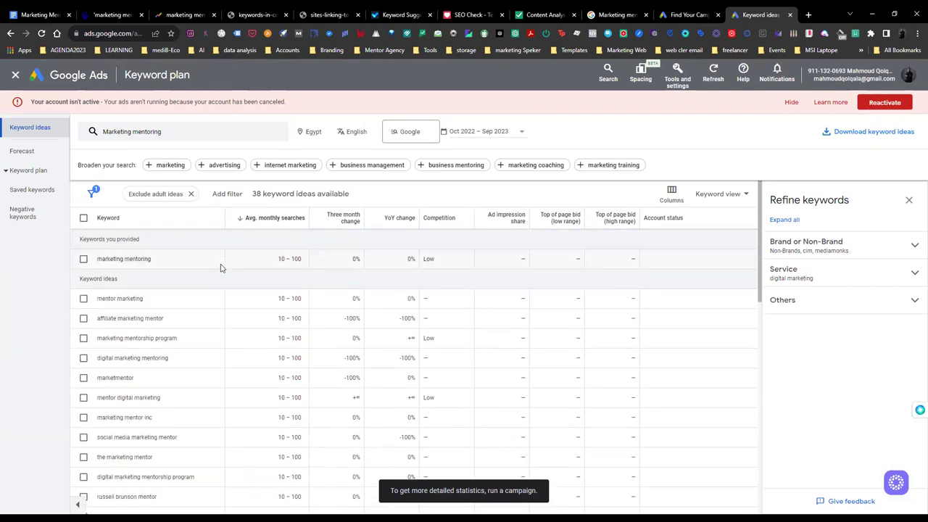
Step: Select the keywords "marketing mentoring" and "mentor marketing", and copy the text of the first one
{"action": "left_click", "coordinate": [84, 259]}
{"action": "left_click", "coordinate": [83, 299]}
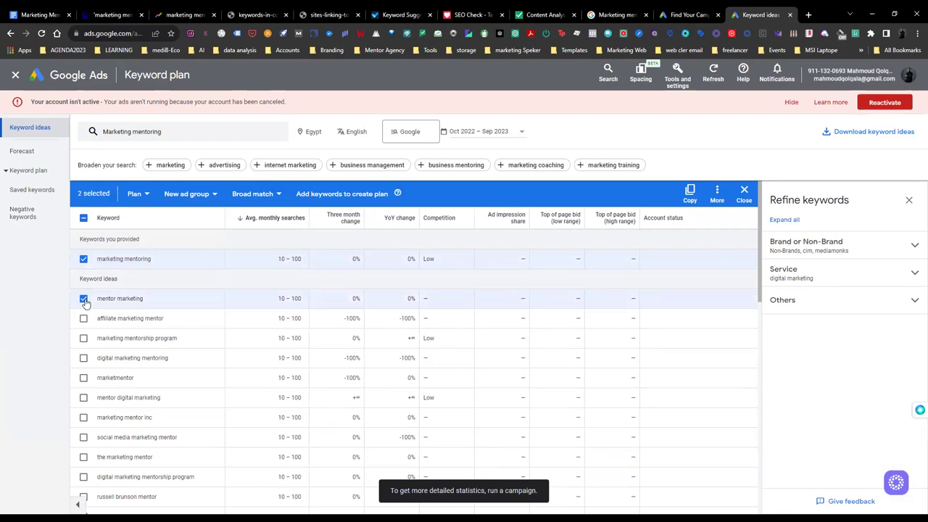
{"action": "left_click_drag", "start_coordinate": [165, 263], "coordinate": [96, 259]}
{"action": "key", "text": "ctrl+c"}
{"action": "scroll", "coordinate": [321, 337], "scroll_direction": "down", "scroll_amount": 2}
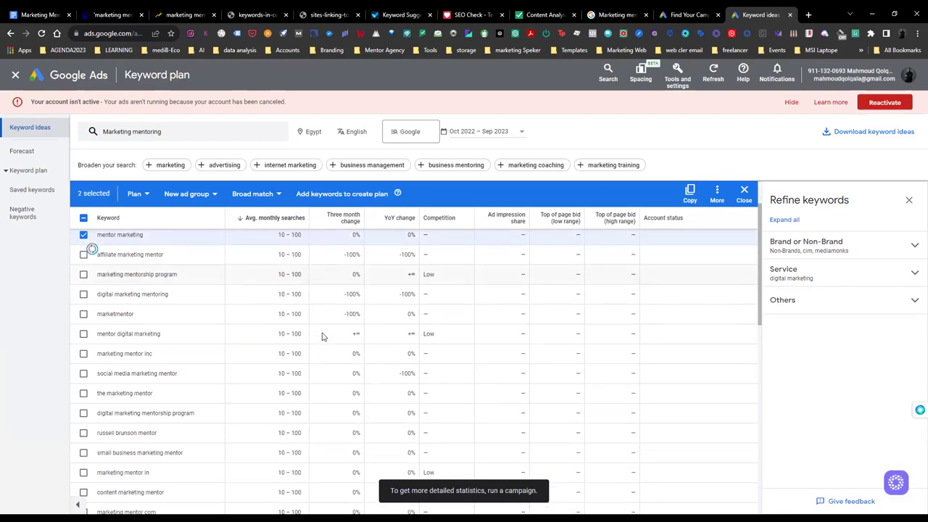
Step: Replace the seed keyword with "Digital marketing mentoring" and get its keyword ideas
{"action": "left_click", "coordinate": [194, 132]}
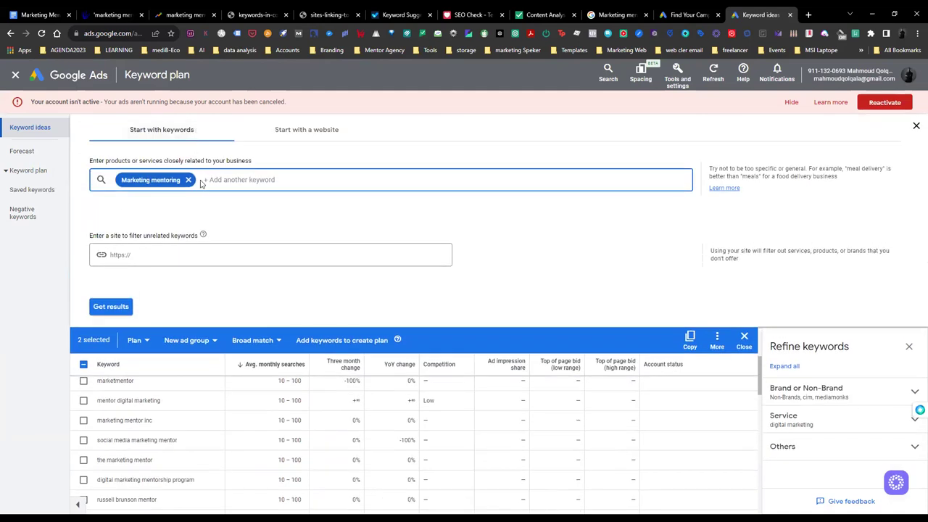
{"action": "key", "text": "BackSpace"}
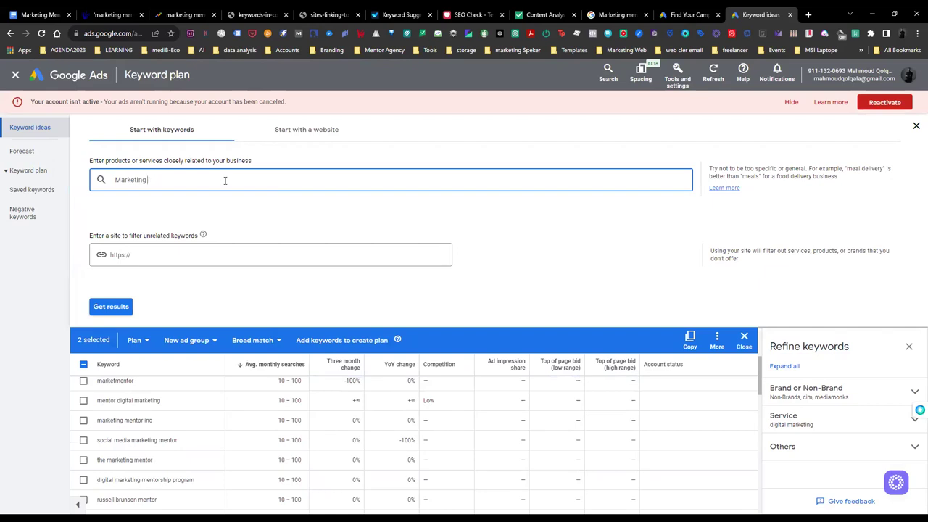
{"action": "key", "text": "ctrl+a"}
{"action": "key", "text": "ctrl+v"}
{"action": "type", "text": "Digital"}
{"action": "key", "text": "Return"}
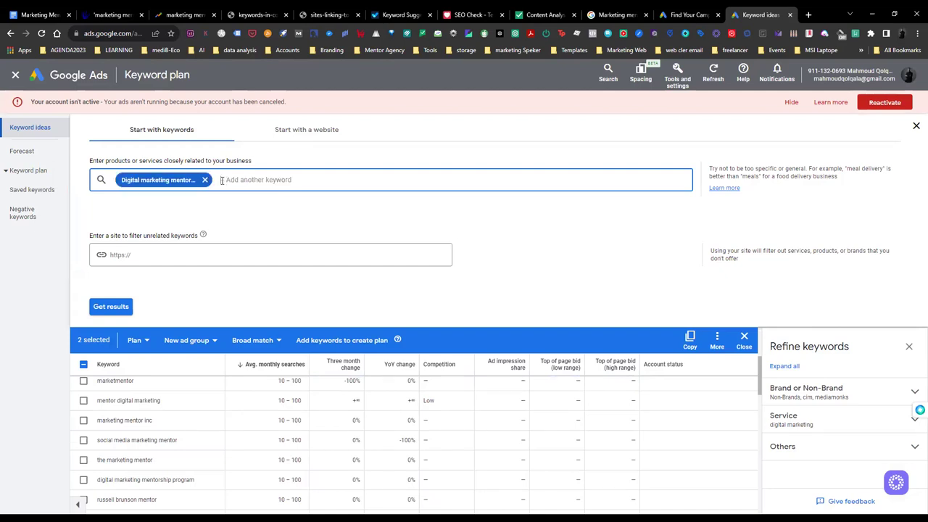
{"action": "left_click", "coordinate": [121, 306]}
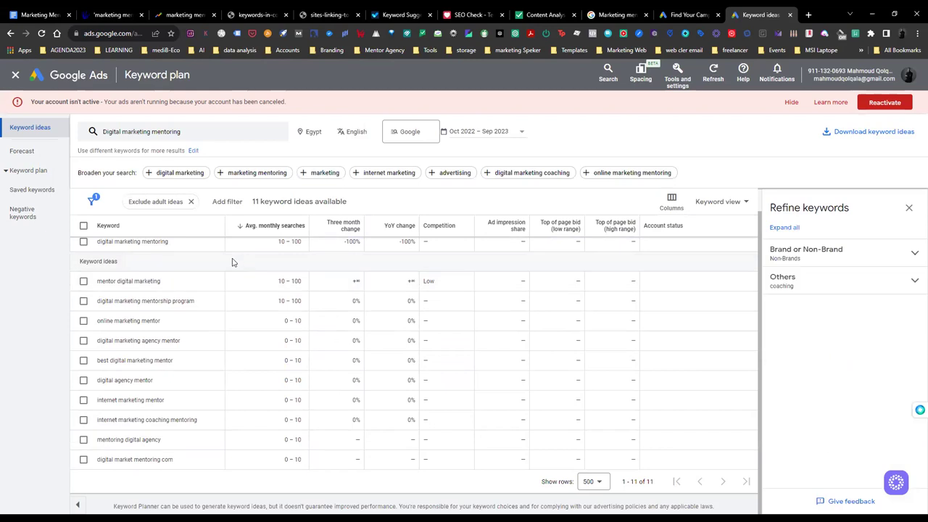
{"action": "scroll", "coordinate": [232, 262], "scroll_direction": "up", "scroll_amount": 1}
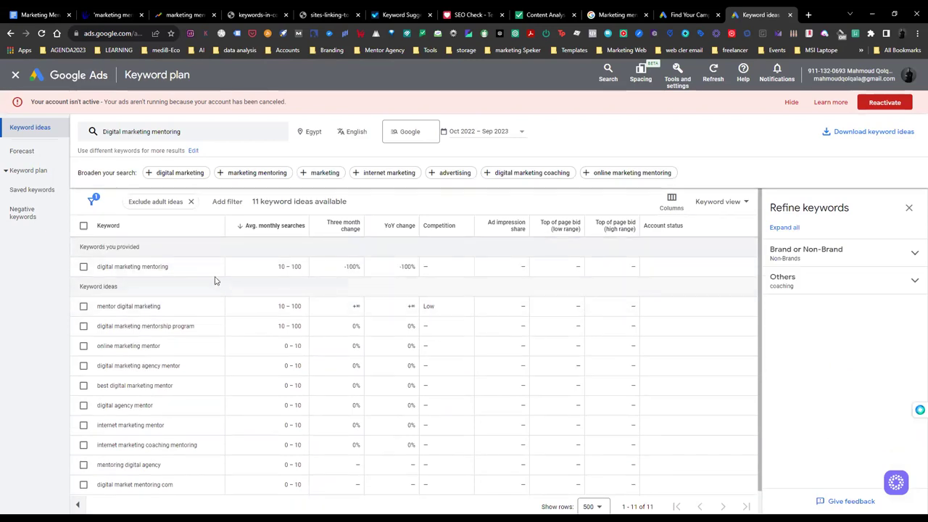
Step: Broaden the search with the suggested keyword "digital marketing coaching" and get the keyword ideas
{"action": "left_click", "coordinate": [224, 135]}
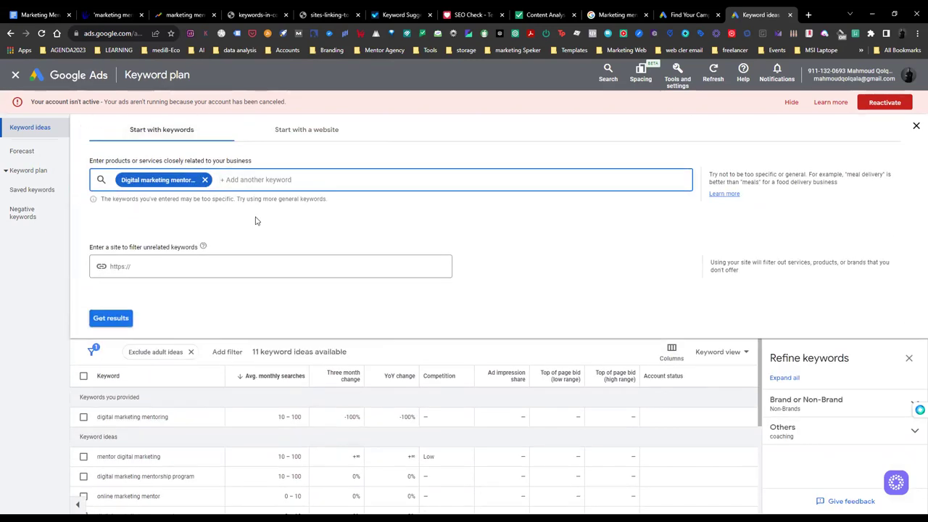
{"action": "left_click", "coordinate": [111, 318]}
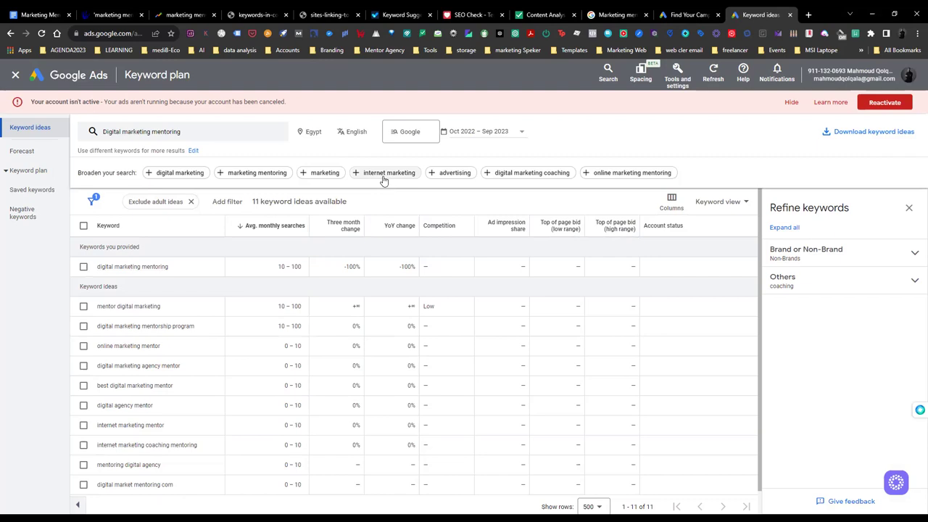
{"action": "left_click", "coordinate": [542, 178]}
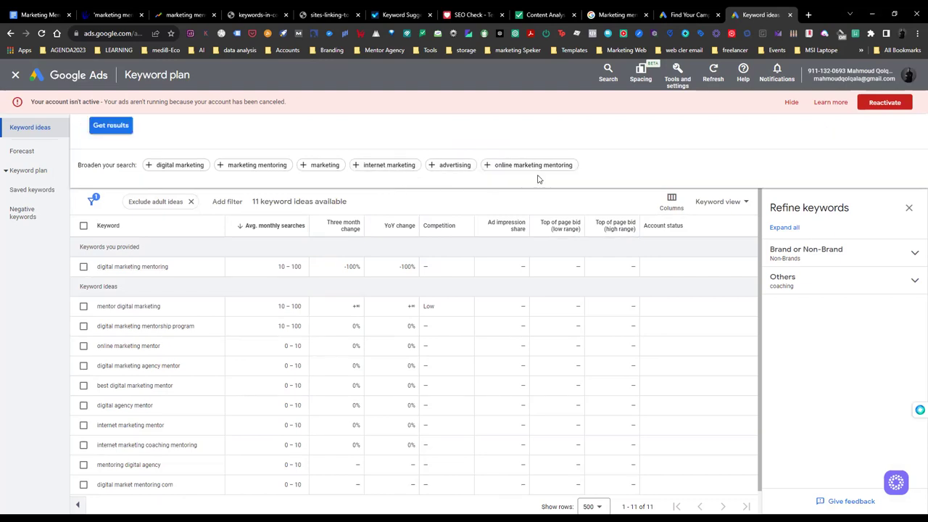
{"action": "left_click", "coordinate": [111, 306]}
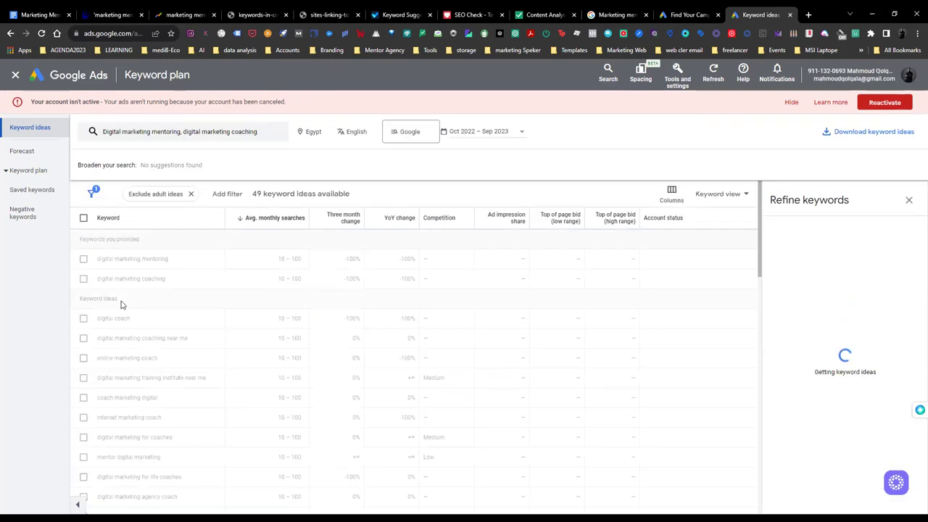
Step: Add "Marketing courses" as a further seed keyword and get the keyword ideas
{"action": "left_click", "coordinate": [262, 132]}
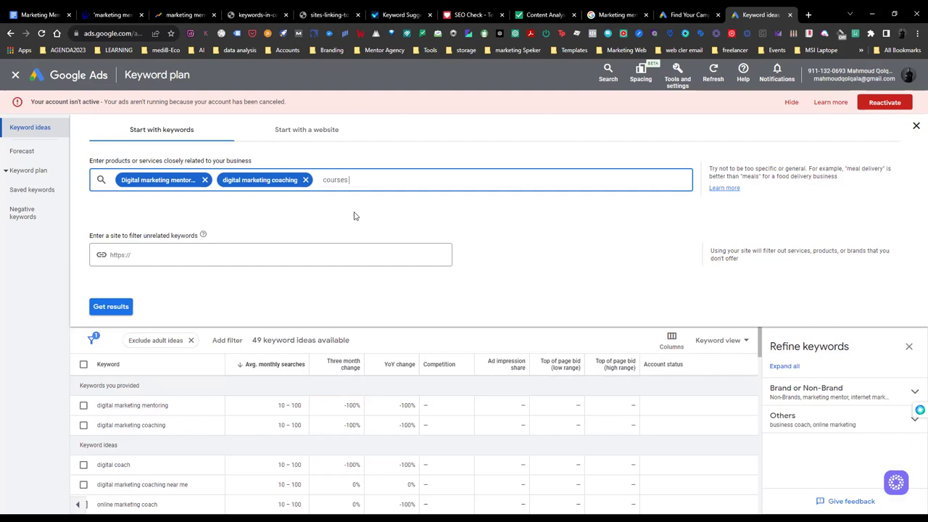
{"action": "type", "text": "Ma"}
{"action": "type", "text": "rekg"}
{"action": "type", "text": "rketing"}
{"action": "key", "text": "Return"}
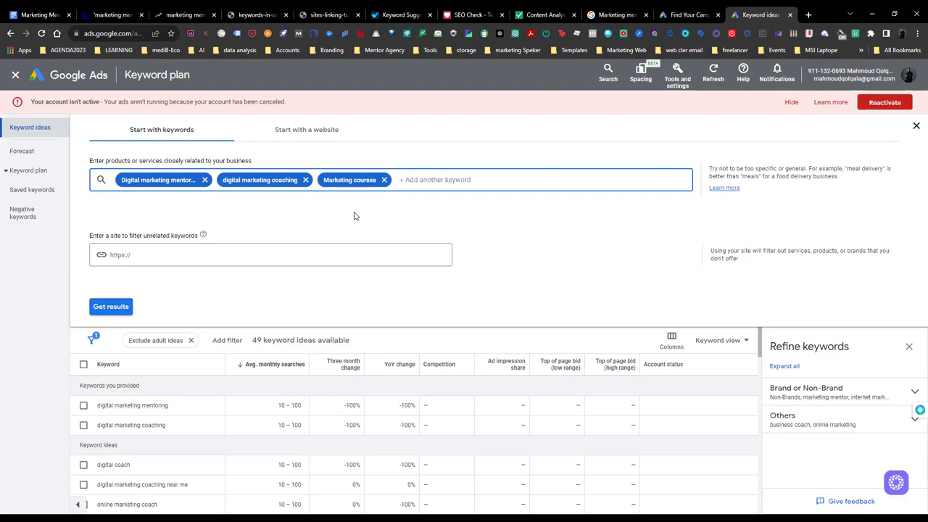
{"action": "left_click", "coordinate": [129, 310]}
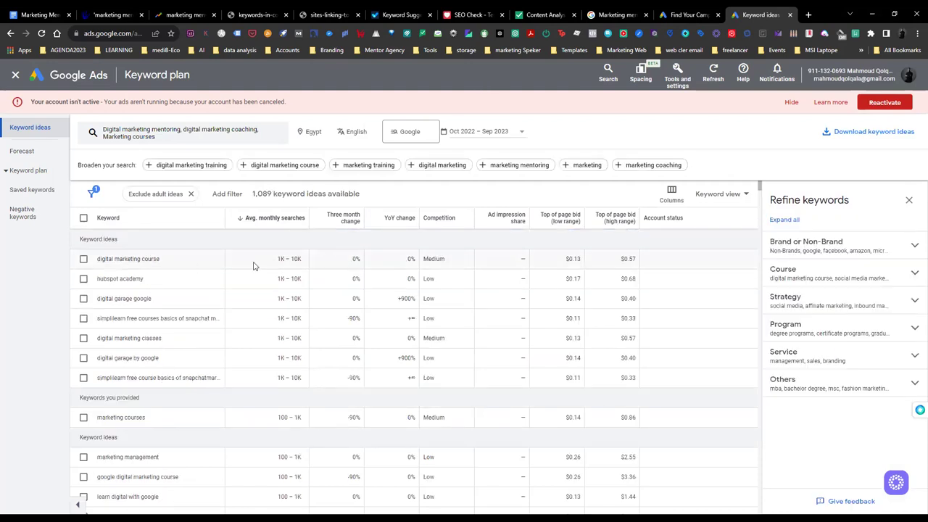
Step: Select and copy the keywords "digital marketing course", "marketing courses", "marketing management", "digital garage google" and "digital marketing classes"
{"action": "left_click", "coordinate": [84, 259]}
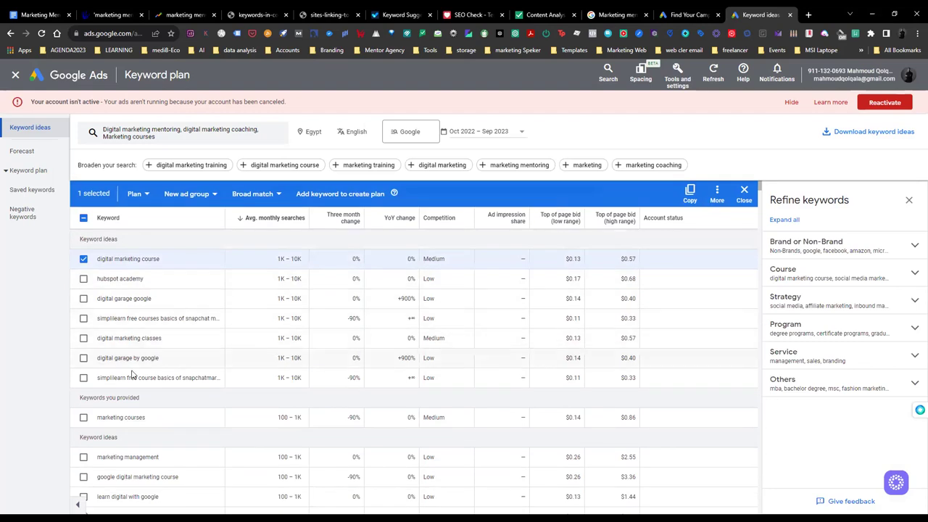
{"action": "left_click", "coordinate": [84, 418]}
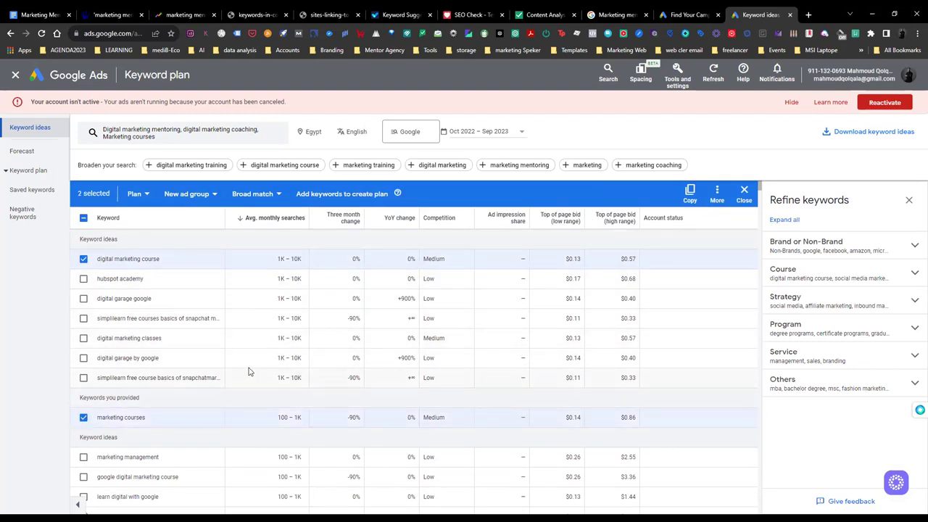
{"action": "scroll", "coordinate": [239, 373], "scroll_direction": "down", "scroll_amount": 1}
{"action": "left_click", "coordinate": [84, 377]}
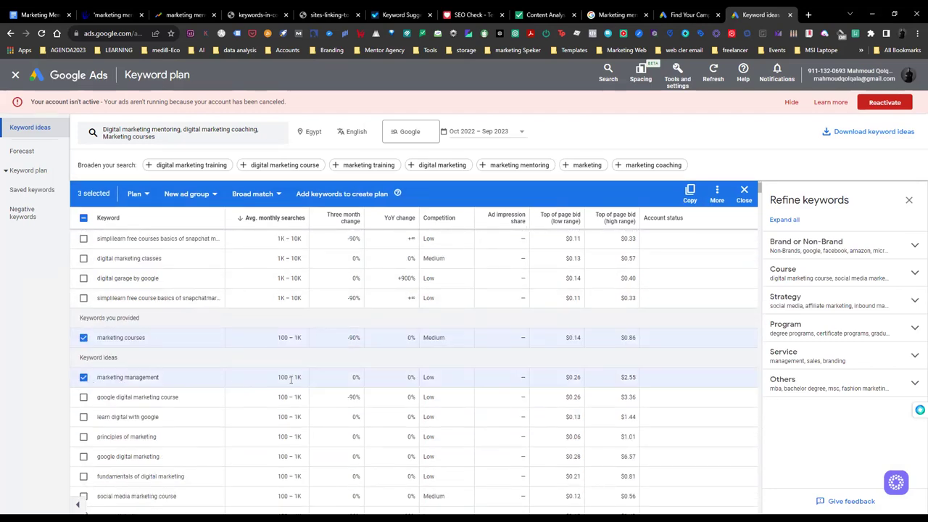
{"action": "scroll", "coordinate": [299, 350], "scroll_direction": "up", "scroll_amount": 1}
{"action": "scroll", "coordinate": [300, 350], "scroll_direction": "up", "scroll_amount": 1}
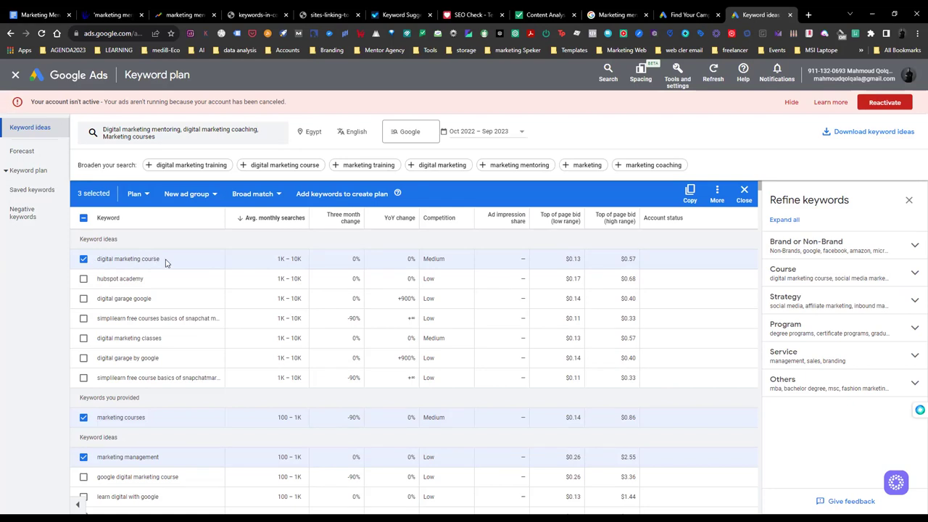
{"action": "left_click", "coordinate": [83, 298]}
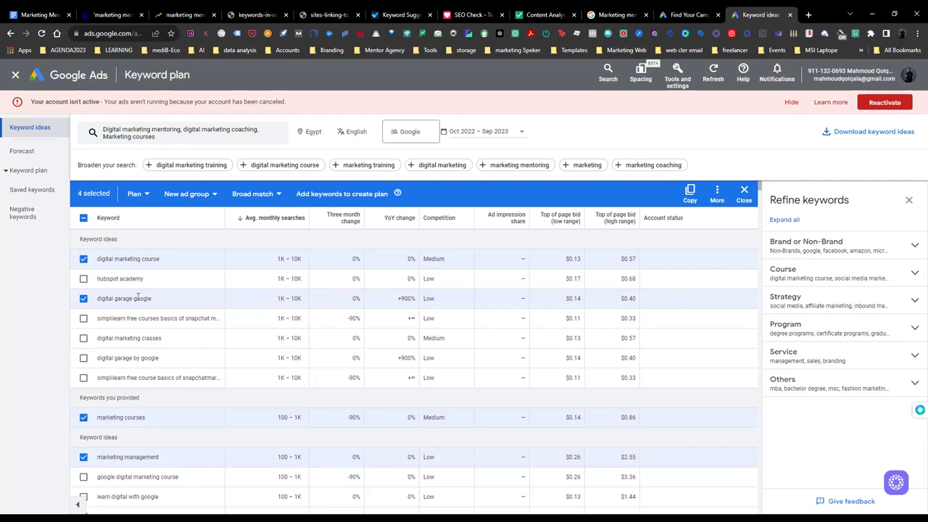
{"action": "left_click", "coordinate": [83, 339]}
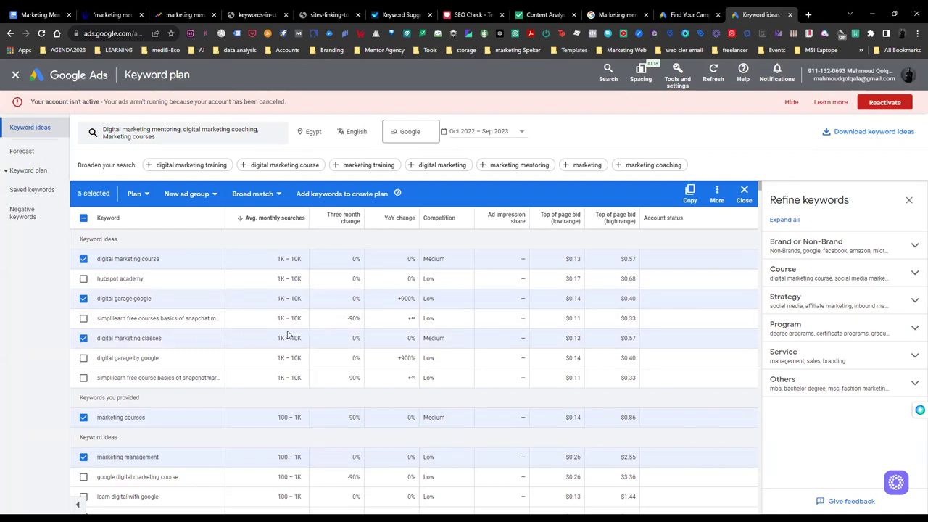
{"action": "left_click", "coordinate": [690, 193]}
Step: Switch to the Marketing Mentor Meetups document in Google Docs and paste the copied keywords under the "keywords" bullet as lines without bullets
{"action": "left_click", "coordinate": [40, 15]}
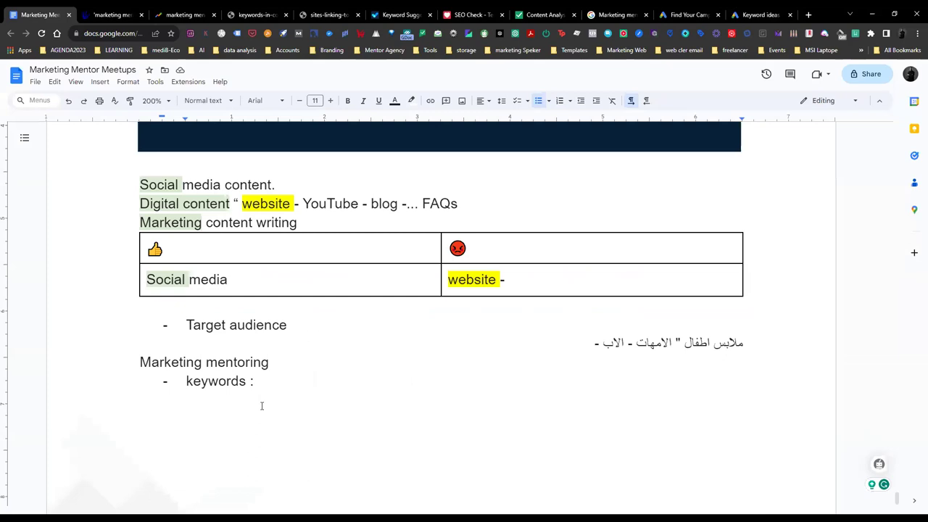
{"action": "key", "text": "Return"}
{"action": "key", "text": "ctrl+v"}
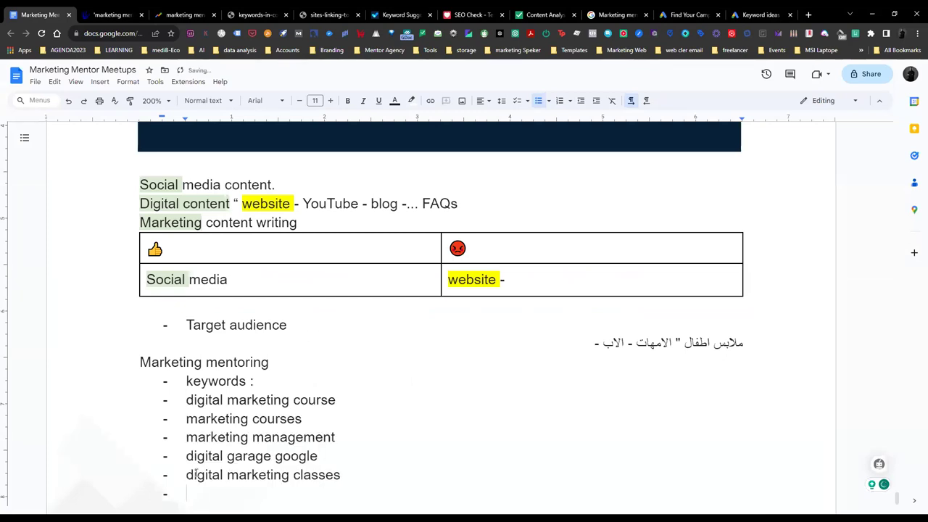
{"action": "key", "text": "BackSpace"}
{"action": "key", "text": "ctrl+z"}
{"action": "key", "text": "ctrl+z"}
{"action": "key", "text": "BackSpace"}
{"action": "key", "text": "ctrl+v"}
{"action": "scroll", "coordinate": [298, 323], "scroll_direction": "down", "scroll_amount": 1}
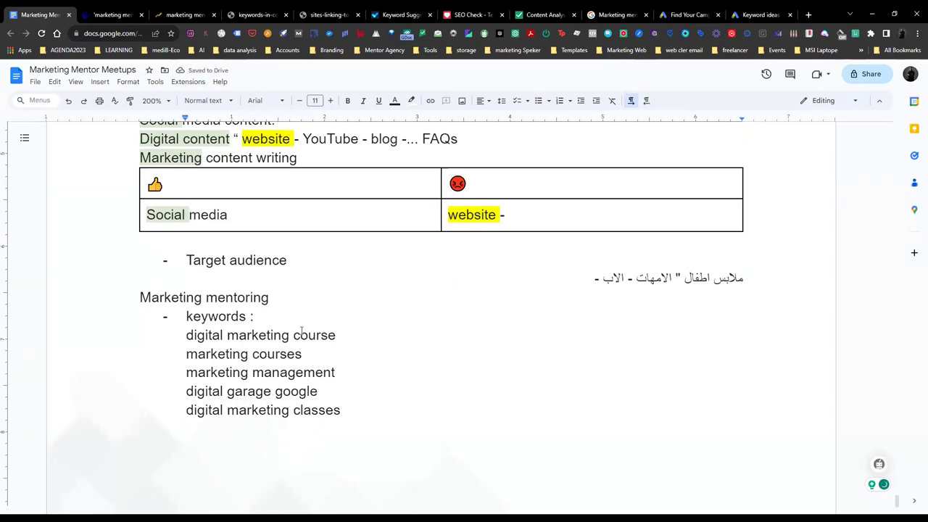
Step: Accept the Grammarly suggestion that removes the space before the colon in "keywords:", and place the cursor below the keyword list
{"action": "left_click", "coordinate": [242, 317]}
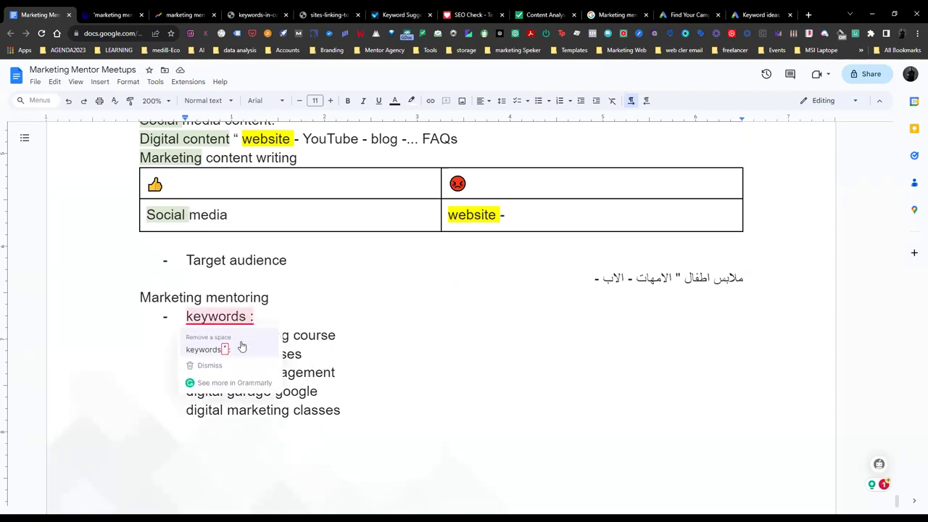
{"action": "left_click", "coordinate": [239, 346]}
{"action": "left_click", "coordinate": [262, 435]}
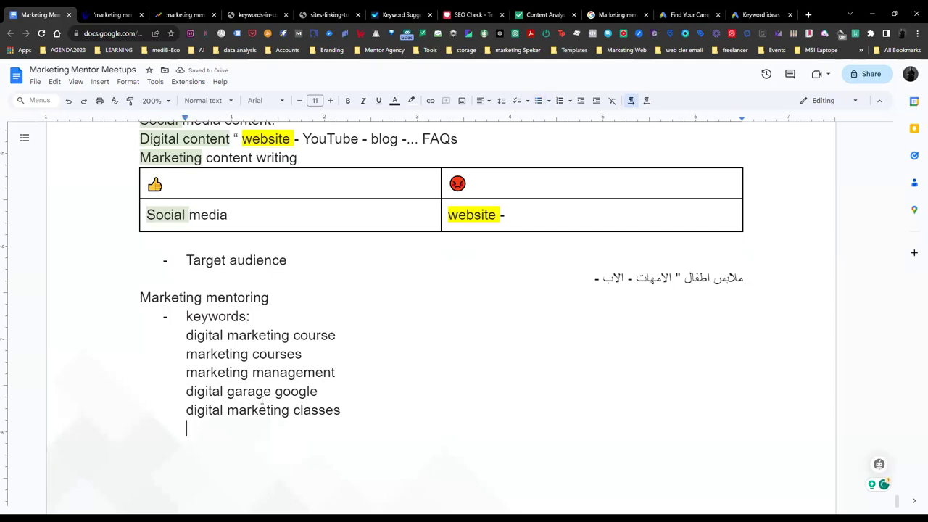
Step: Insert blank lines below the keyword list until the cursor reaches the next page
{"action": "left_click", "coordinate": [263, 278]}
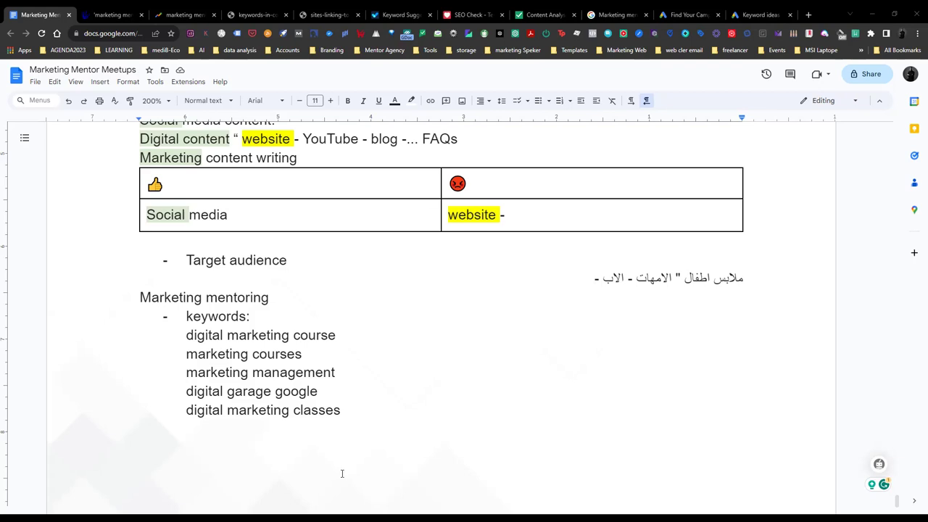
{"action": "scroll", "coordinate": [240, 422], "scroll_direction": "down", "scroll_amount": 3}
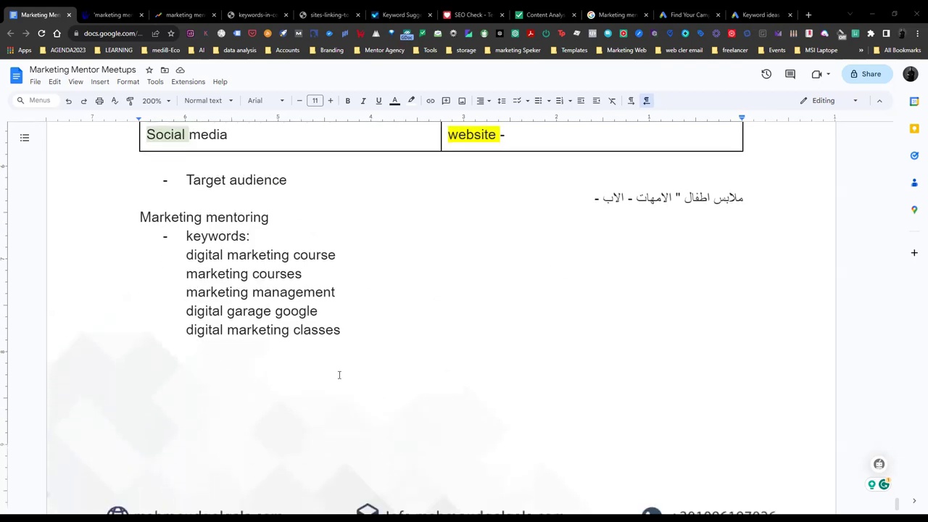
{"action": "key", "text": "Return"}
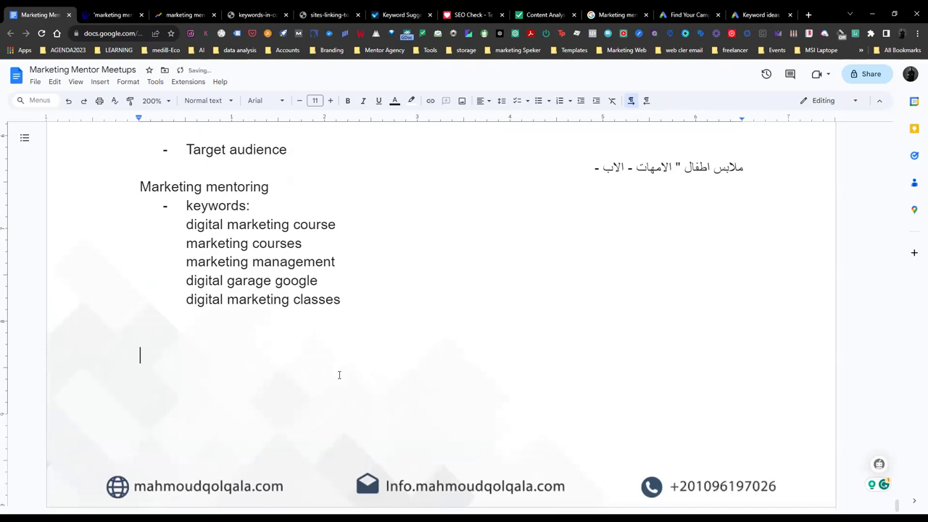
{"action": "key", "text": "Return"}
{"action": "key", "text": "Return"}
{"action": "key", "text": "Return"}
{"action": "key", "text": "Return"}
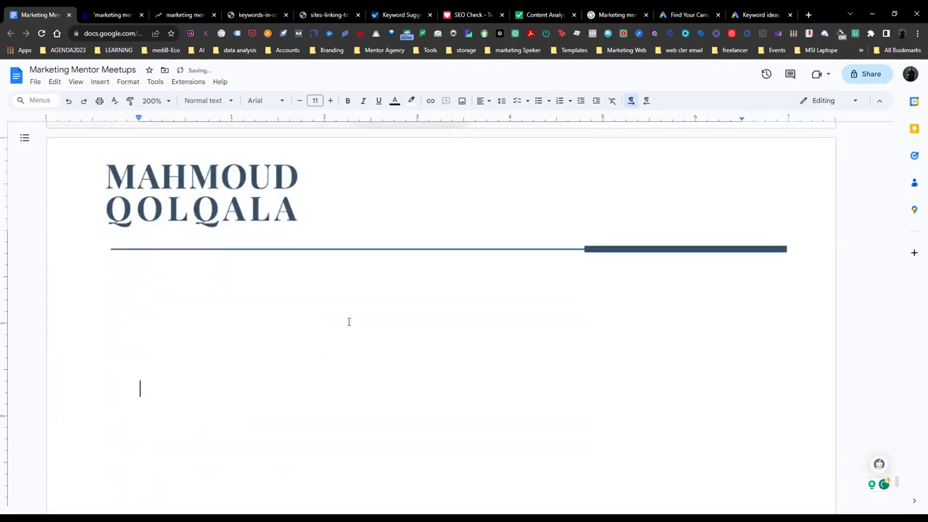
Step: Add a dash bullet reading "Generate list of topics" on the new page, correcting the misspelled first word
{"action": "type", "text": "- "}
{"action": "type", "text": "Gen"}
{"action": "type", "text": "rat "}
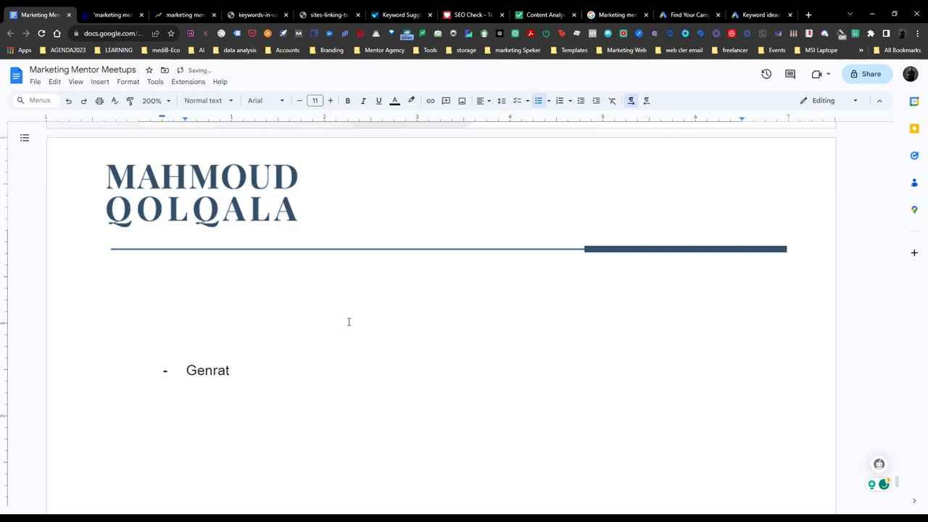
{"action": "type", "text": "list of topics"}
{"action": "left_click", "coordinate": [222, 370]}
{"action": "left_click", "coordinate": [224, 389]}
{"action": "left_click", "coordinate": [332, 373]}
Step: Start an unbulleted line below "Generate list of topics" with the number "1-"
{"action": "key", "text": "Return"}
{"action": "key", "text": "BackSpace"}
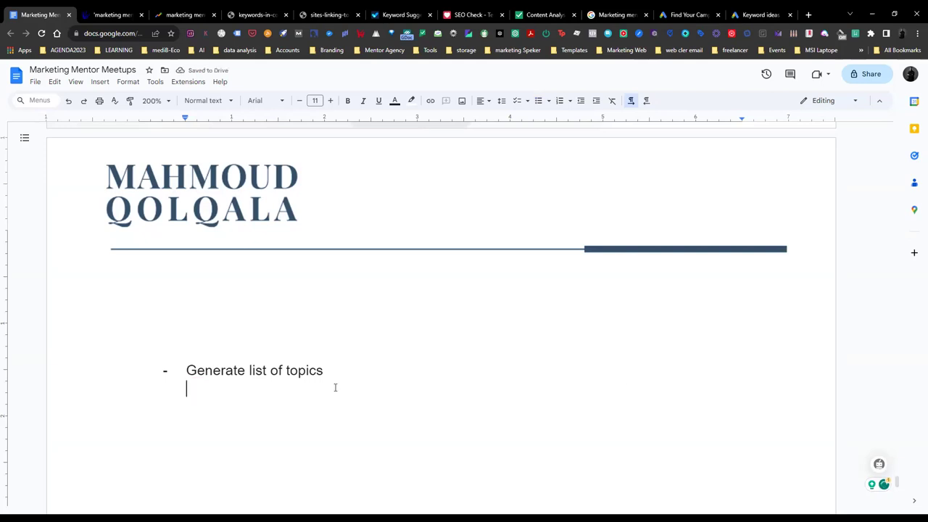
{"action": "double_click", "coordinate": [286, 398]}
{"action": "type", "text": "1-"}
{"action": "scroll", "coordinate": [285, 398], "scroll_direction": "up", "scroll_amount": 8}
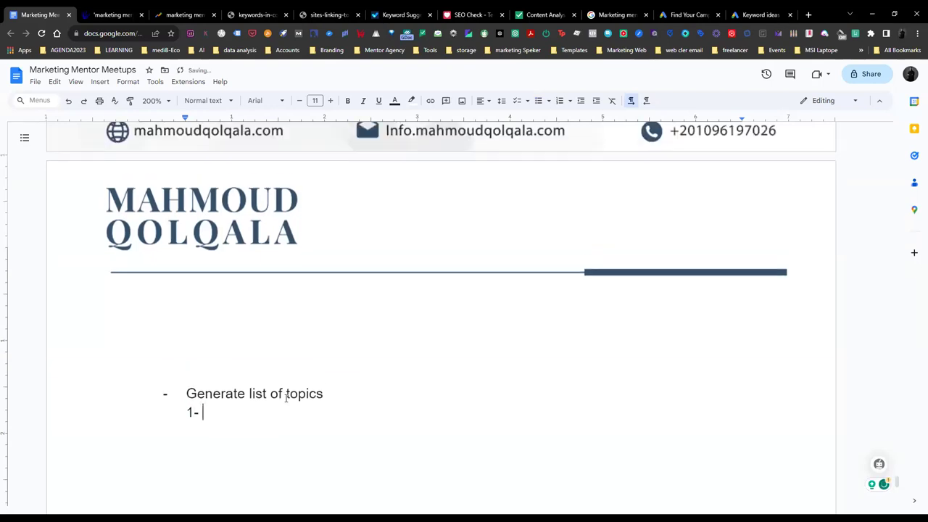
Step: Switch to the AnswerThePublic results and open the question "how to find a marketing mentor" in Google search
{"action": "left_click", "coordinate": [110, 15]}
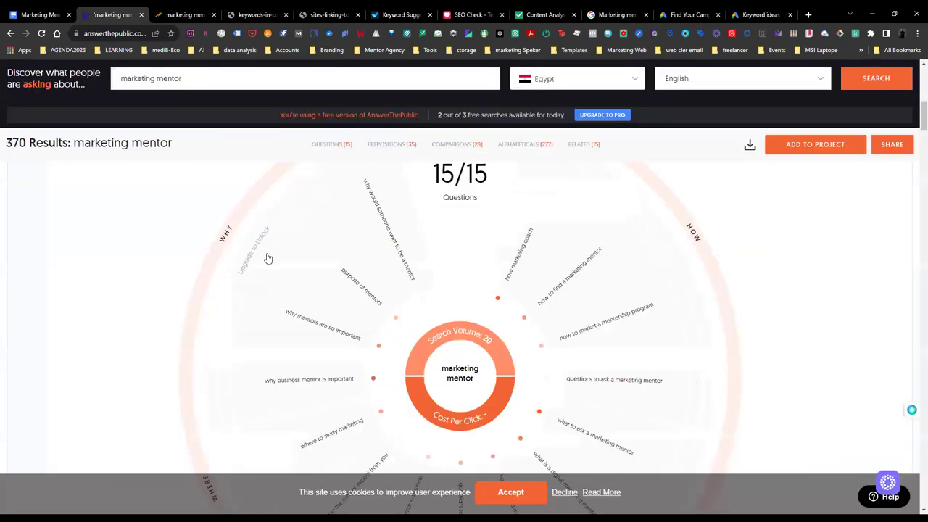
{"action": "left_click", "coordinate": [559, 292]}
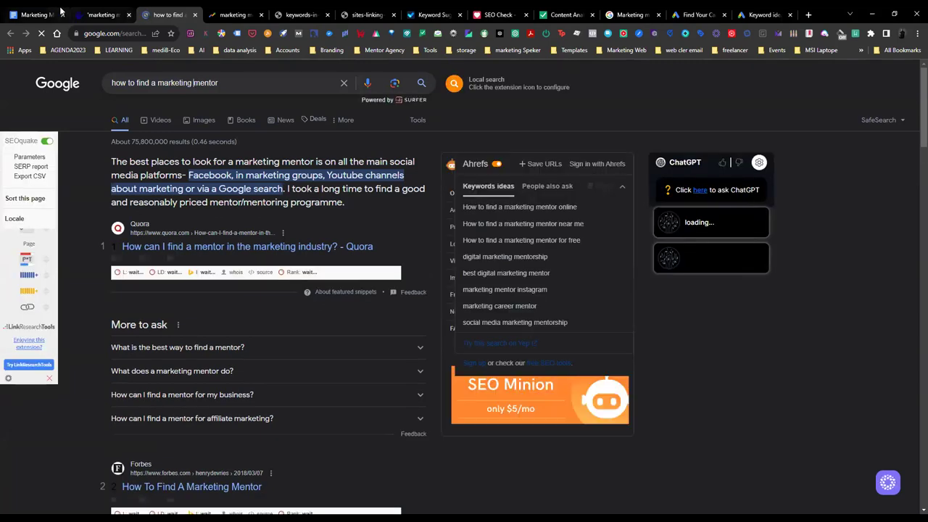
Step: Return to the Google Docs document and paste the copied keywords after "1-", keeping only "digital marketing course"
{"action": "key", "text": "ctrl+1"}
{"action": "scroll", "coordinate": [308, 265], "scroll_direction": "down", "scroll_amount": 5}
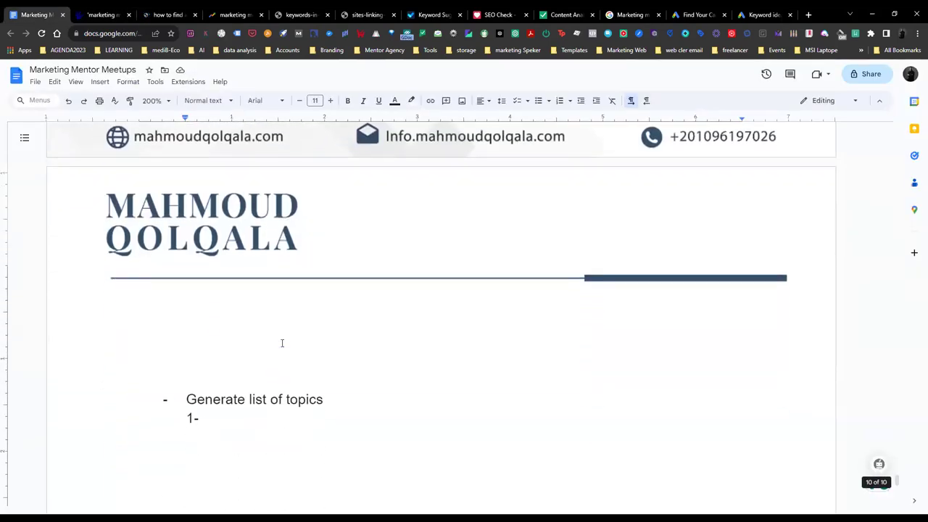
{"action": "key", "text": "ctrl+v"}
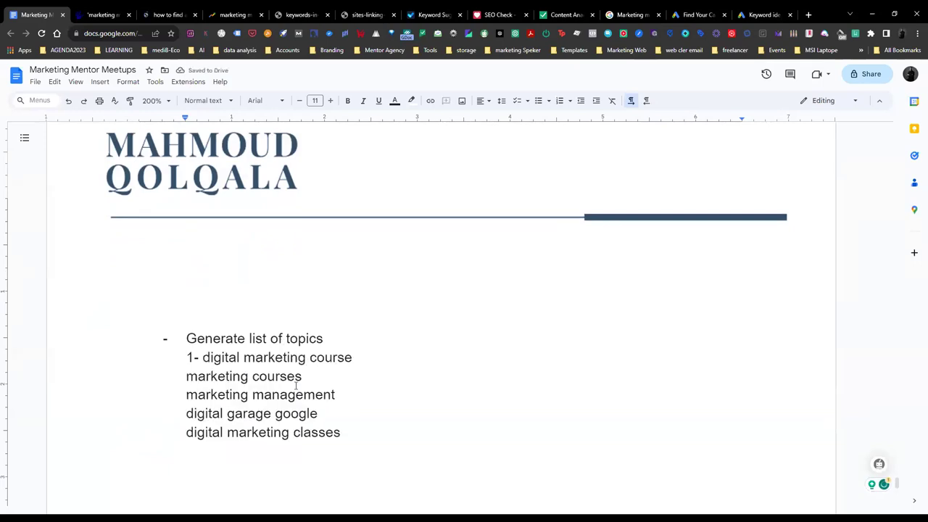
{"action": "left_click_drag", "start_coordinate": [346, 432], "coordinate": [186, 375]}
{"action": "key", "text": "BackSpace"}
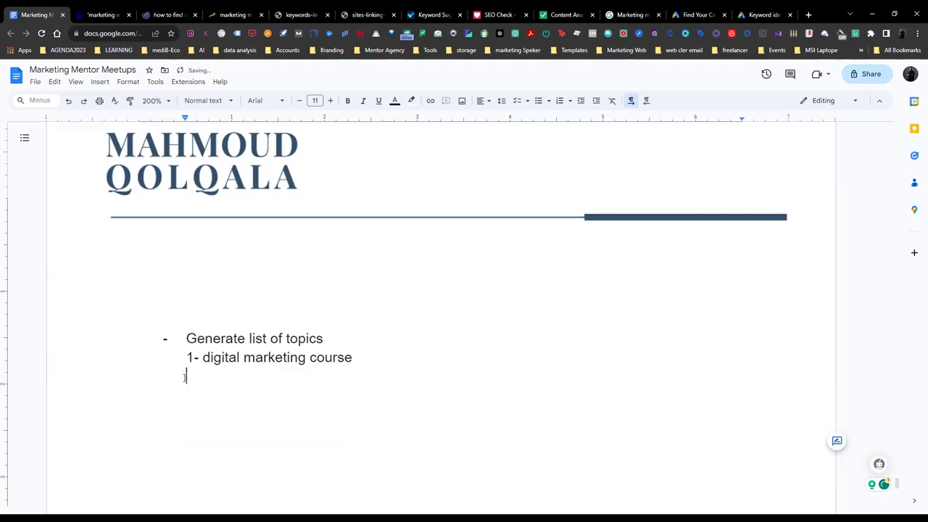
Step: Add "2- how to find a marketing mentor" to the topic list, taking the text from the Google search query
{"action": "type", "text": "2-"}
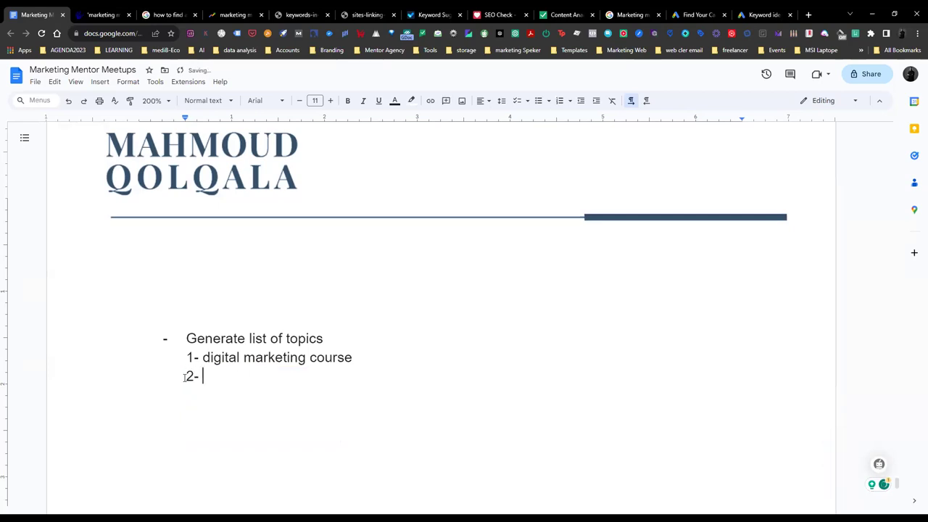
{"action": "left_click", "coordinate": [169, 14]}
{"action": "key", "text": "ctrl+a"}
{"action": "key", "text": "ctrl+x"}
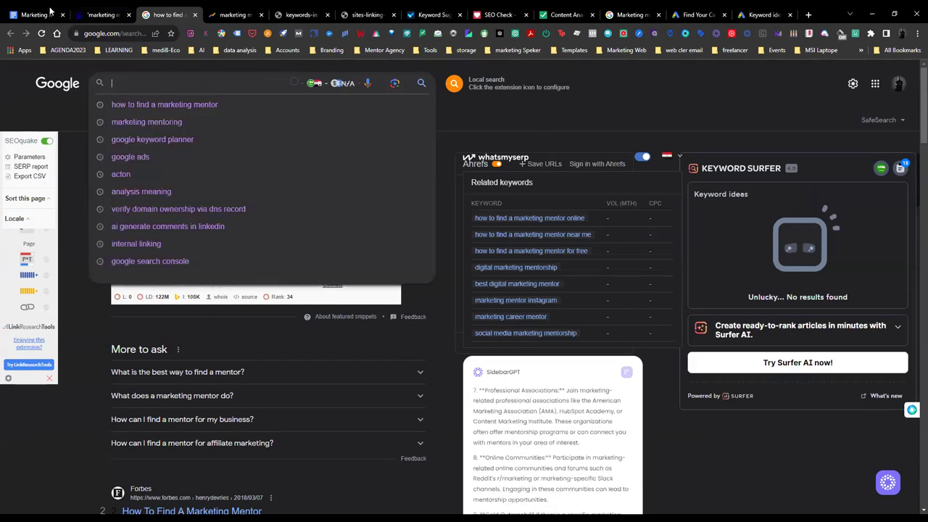
{"action": "key", "text": "ctrl+1"}
{"action": "key", "text": "ctrl+v"}
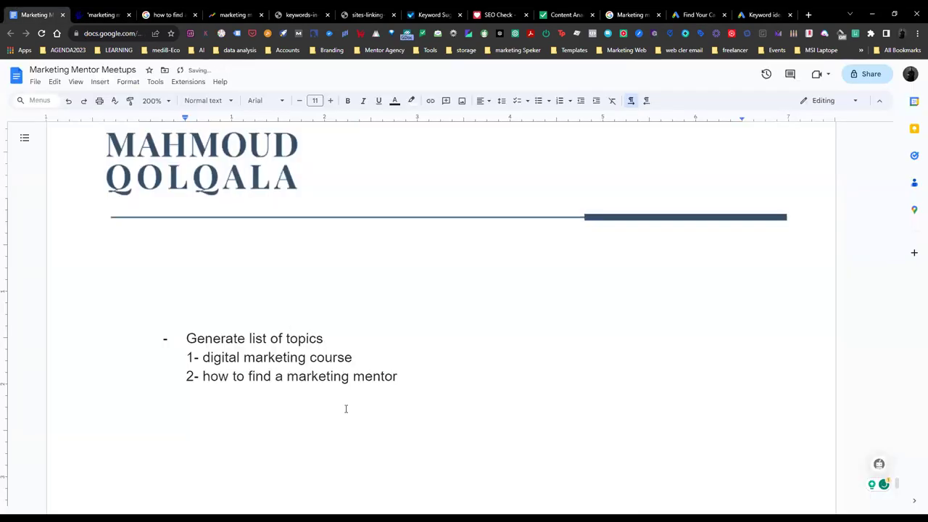
Step: Start a third line in the topic list and open "how to find a marketing mentor" from the AnswerThePublic results in Google search
{"action": "key", "text": "Return"}
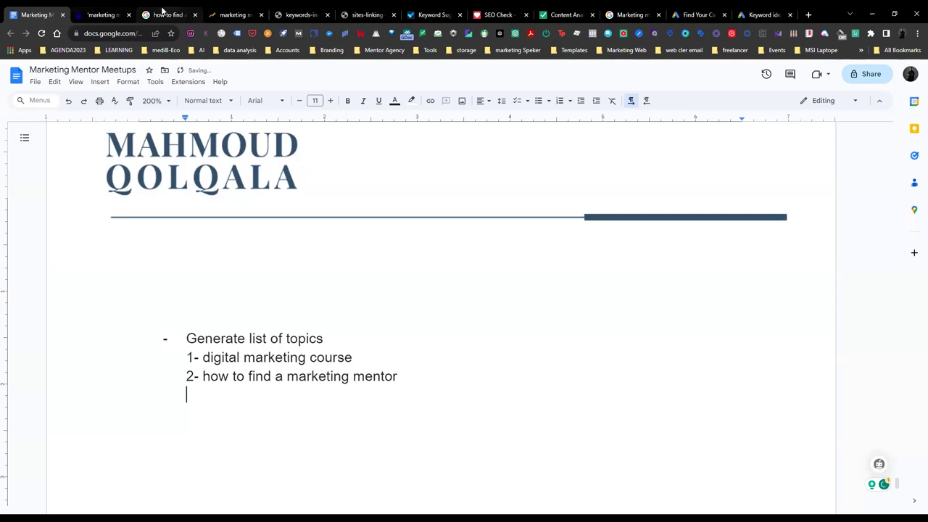
{"action": "left_click", "coordinate": [136, 22]}
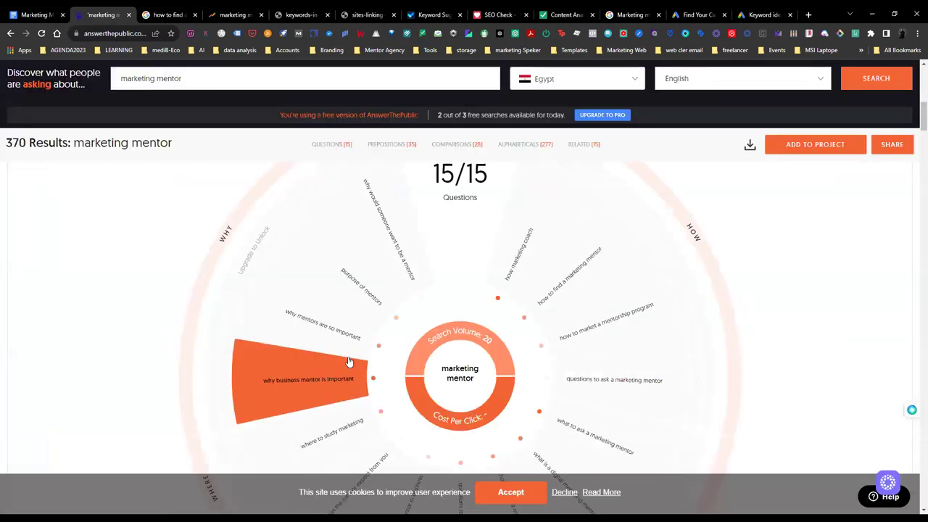
{"action": "scroll", "coordinate": [607, 300], "scroll_direction": "down", "scroll_amount": 1}
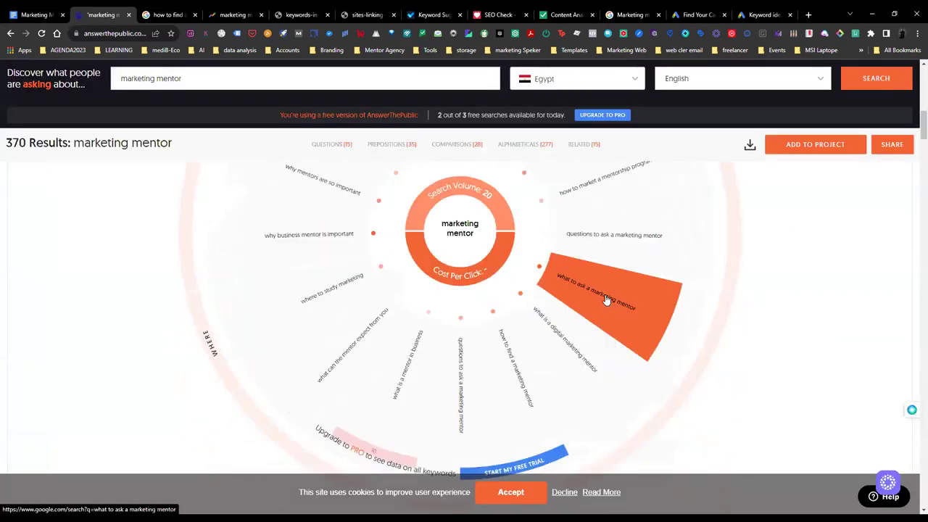
{"action": "scroll", "coordinate": [607, 300], "scroll_direction": "down", "scroll_amount": 1}
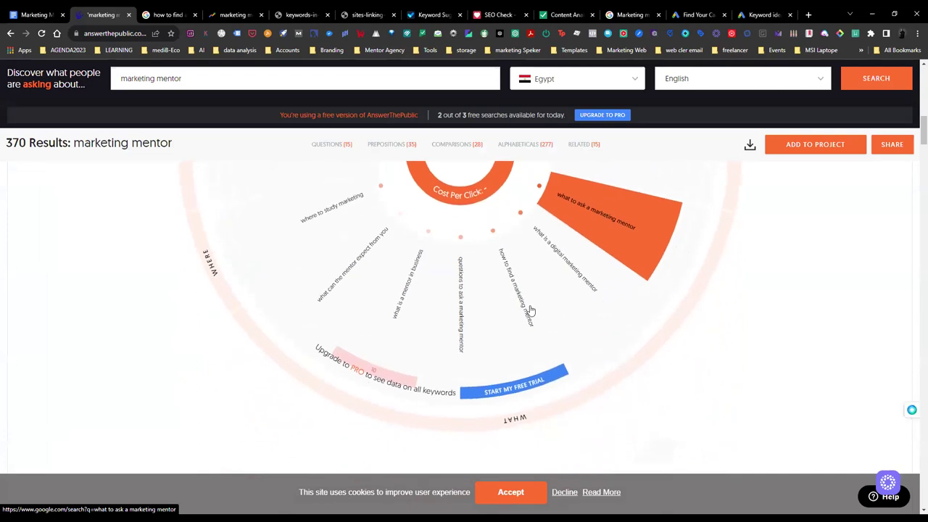
{"action": "left_click", "coordinate": [544, 326]}
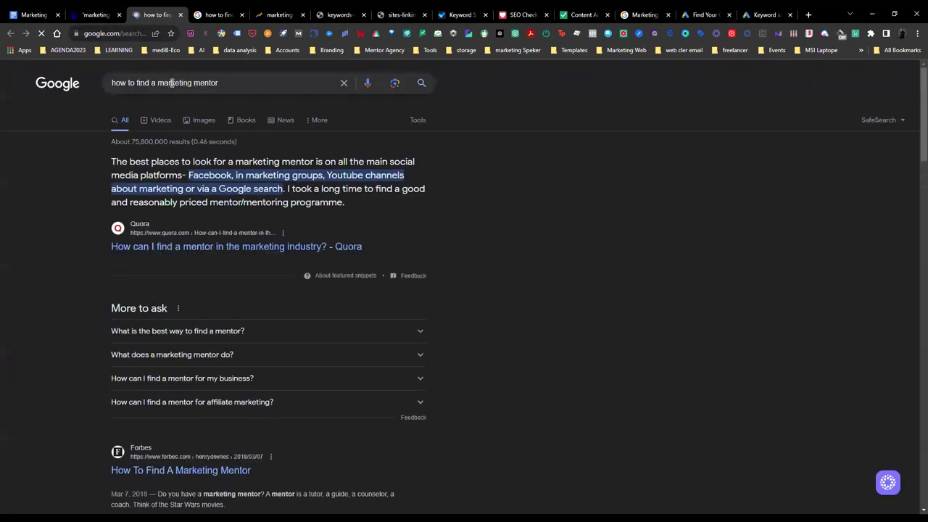
{"action": "key", "text": "BackSpace"}
Step: Switch to Keyword Planner and rerun the keyword ideas with only "Digital marketing mentoring" as the search keyword
{"action": "left_click", "coordinate": [765, 15]}
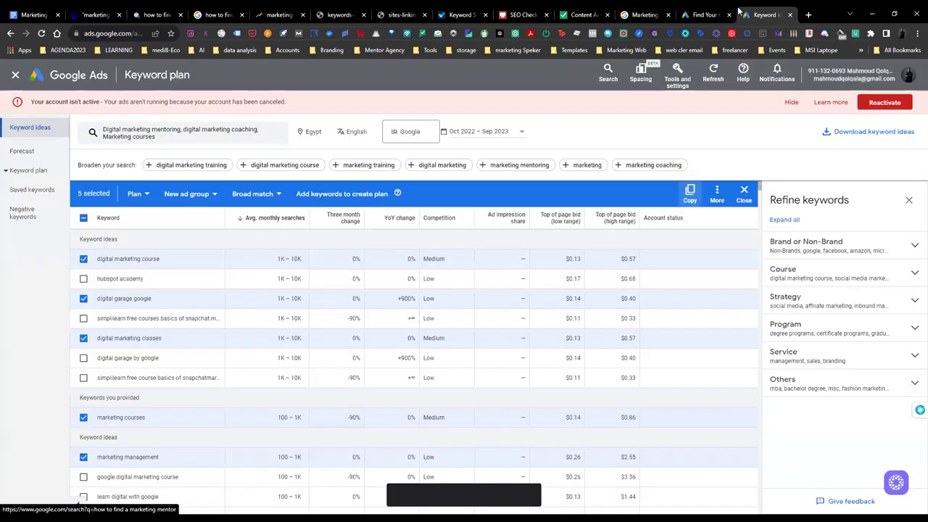
{"action": "scroll", "coordinate": [141, 346], "scroll_direction": "down", "scroll_amount": 2}
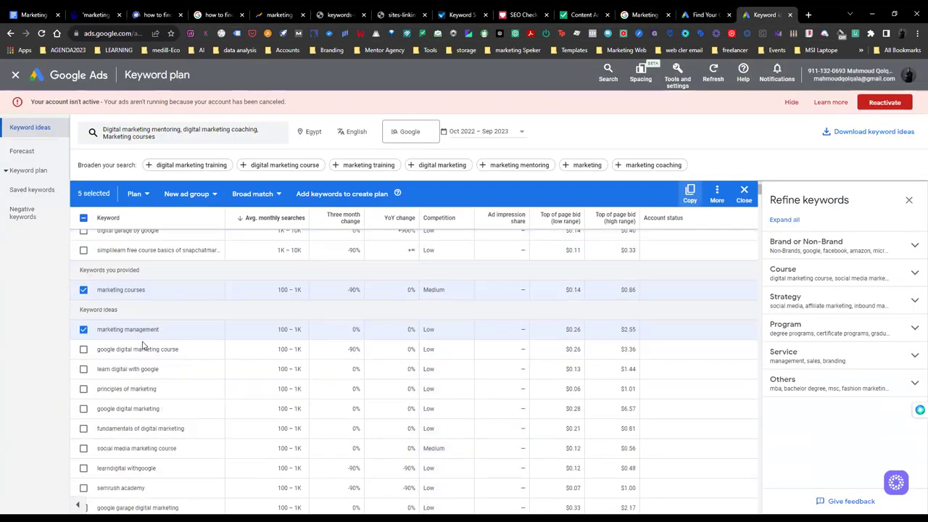
{"action": "left_click", "coordinate": [197, 133]}
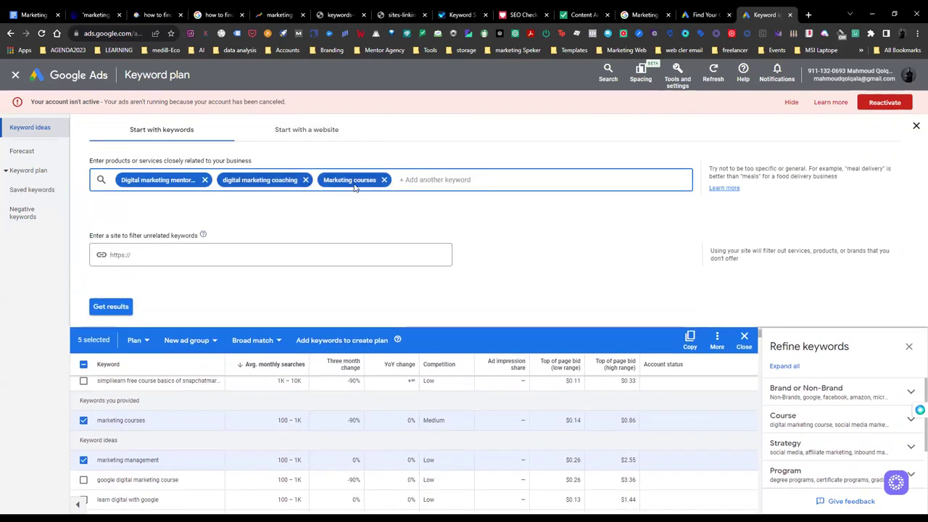
{"action": "left_click", "coordinate": [305, 180]}
{"action": "left_click", "coordinate": [281, 179]}
{"action": "left_click", "coordinate": [114, 306]}
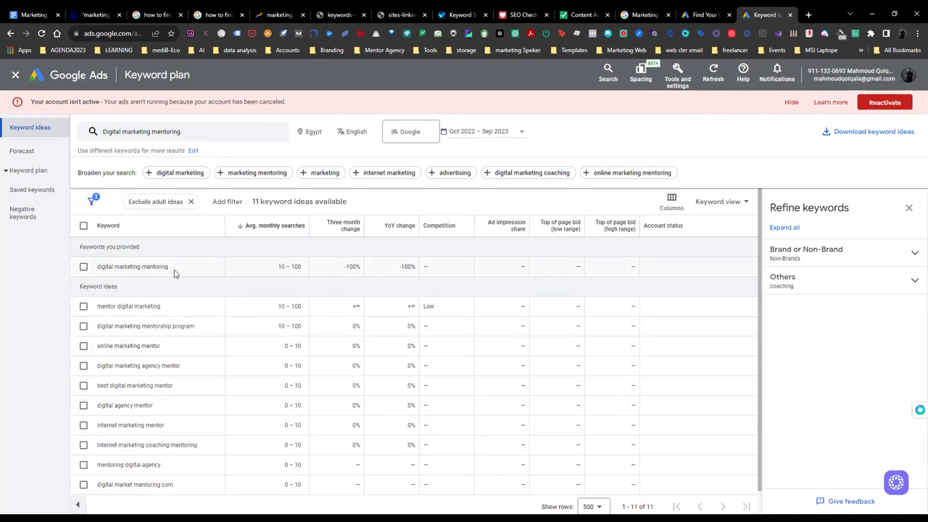
Step: Add "3- digital marketing mentoring" to the Google Docs topic list, copying the keyword from Keyword Planner, and correct the heading to "Generate a list of topics"
{"action": "left_click_drag", "start_coordinate": [180, 269], "coordinate": [97, 266]}
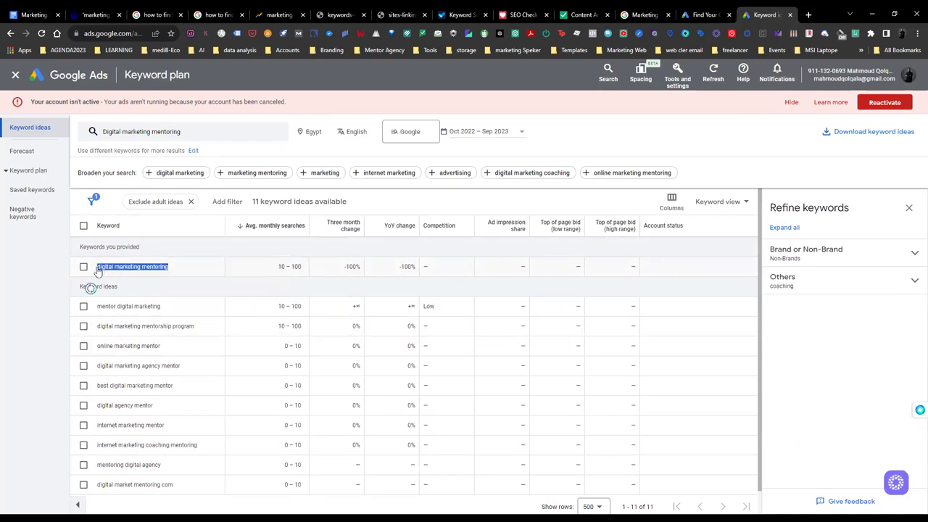
{"action": "left_click", "coordinate": [62, 11]}
{"action": "type", "text": "3-"}
{"action": "key", "text": "ctrl+v"}
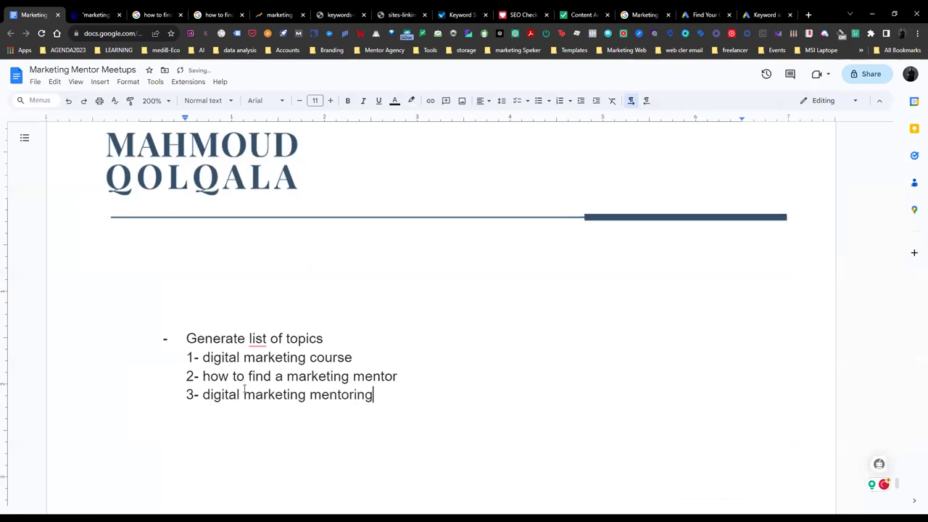
{"action": "left_click", "coordinate": [257, 341]}
{"action": "left_click", "coordinate": [260, 358]}
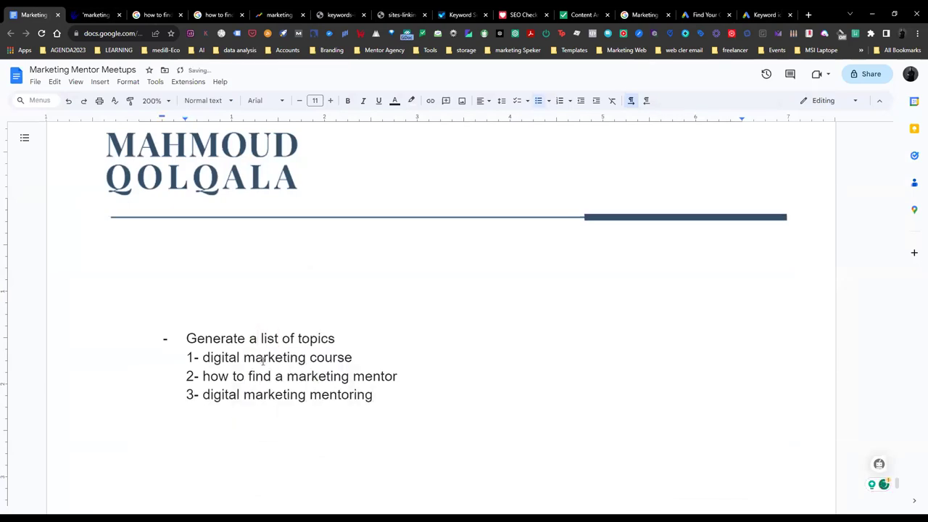
Step: Insert a table with four columns and three rows on a new line below the third topic
{"action": "left_click", "coordinate": [324, 412]}
{"action": "scroll", "coordinate": [324, 411], "scroll_direction": "down", "scroll_amount": 2}
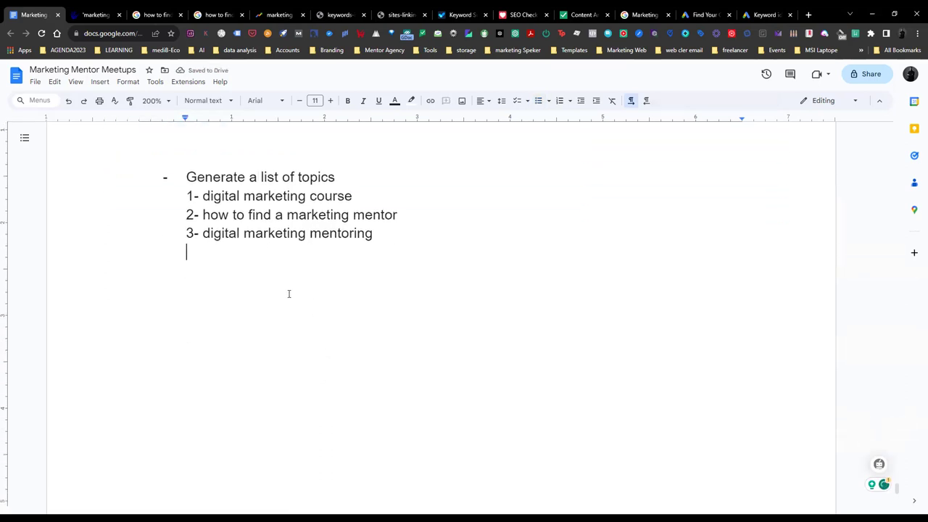
{"action": "left_click", "coordinate": [92, 83]}
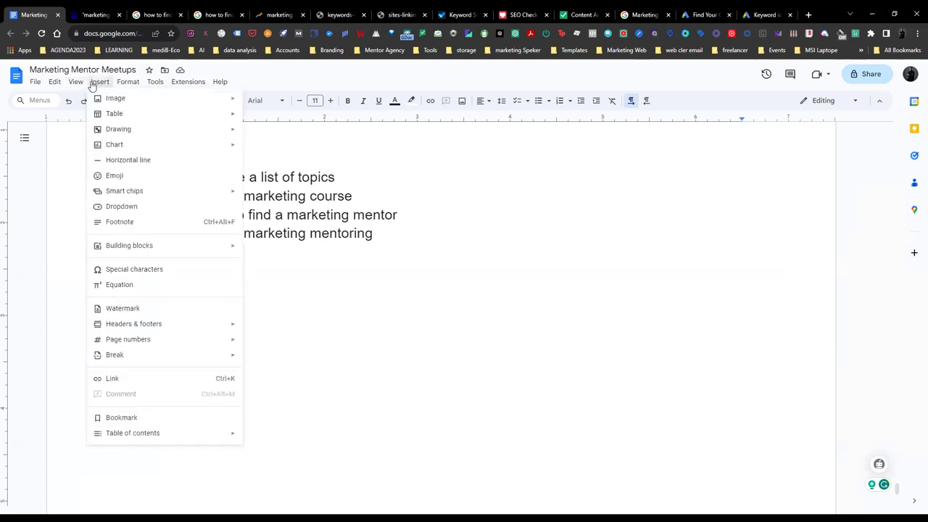
{"action": "mouse_move", "coordinate": [215, 116]}
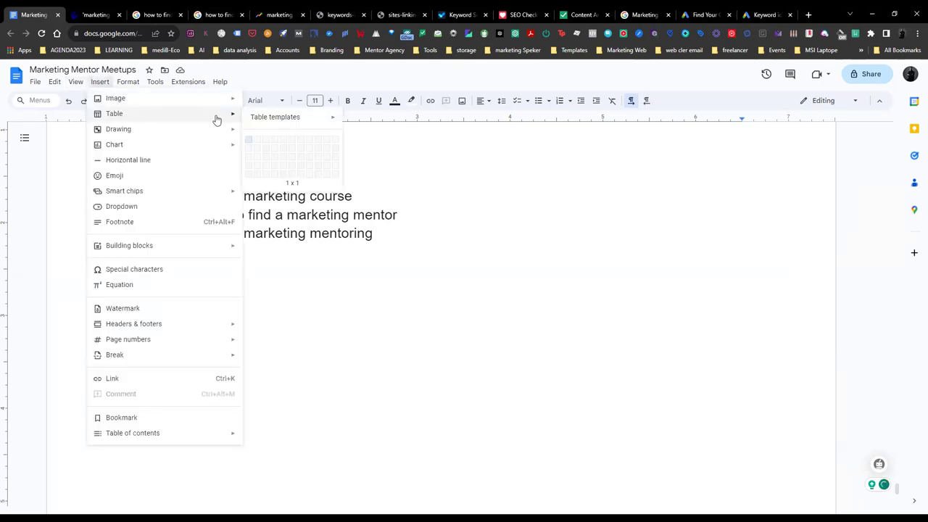
{"action": "left_click", "coordinate": [272, 159]}
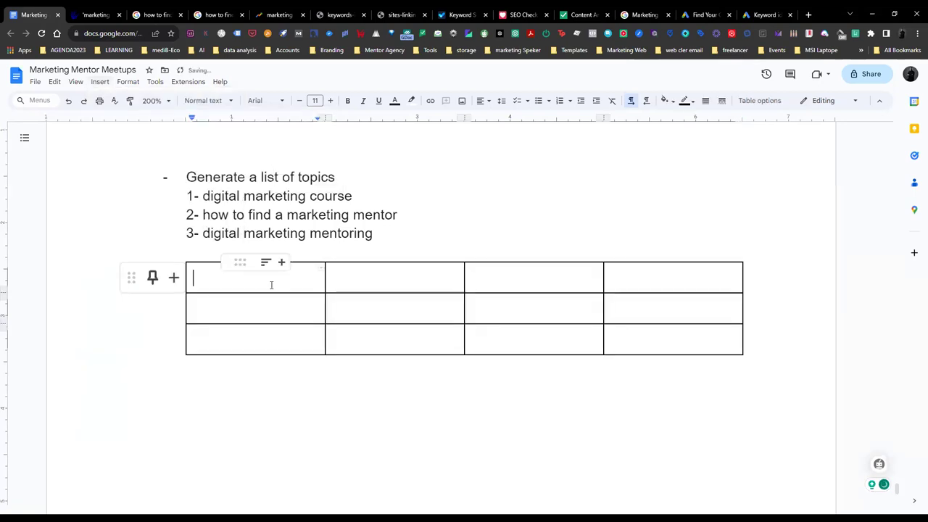
Step: Fill the first three header cells of the table with "Target", "Keywords" and "Topics"
{"action": "type", "text": "Target"}
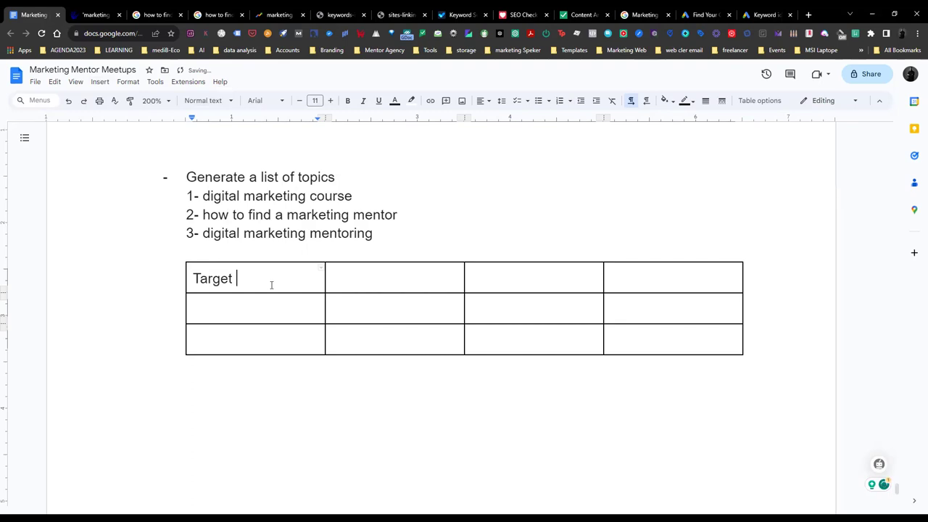
{"action": "key", "text": "Tab"}
{"action": "type", "text": "kewordes"}
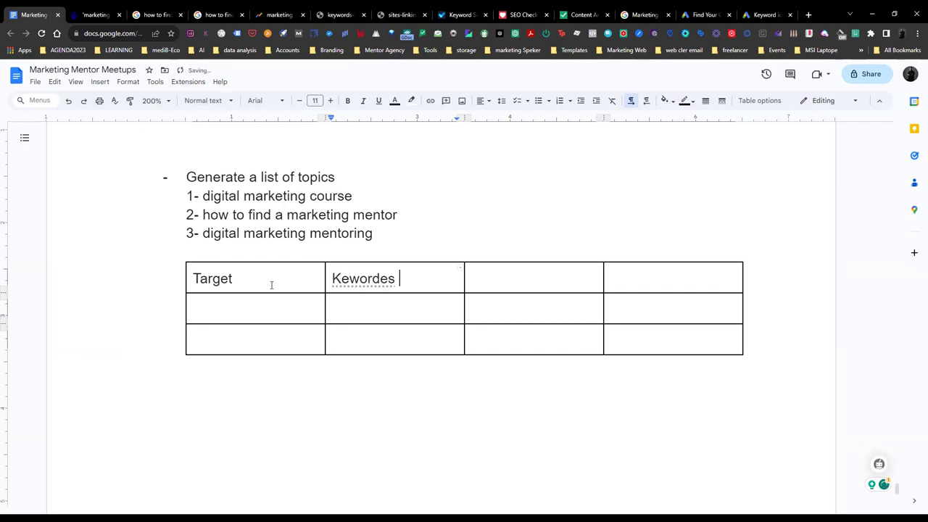
{"action": "key", "text": "BackSpace"}
{"action": "key", "text": "BackSpace"}
{"action": "key", "text": "BackSpace"}
{"action": "key", "text": "BackSpace"}
{"action": "key", "text": "BackSpace"}
{"action": "key", "text": "BackSpace"}
{"action": "key", "text": "BackSpace"}
{"action": "key", "text": "BackSpace"}
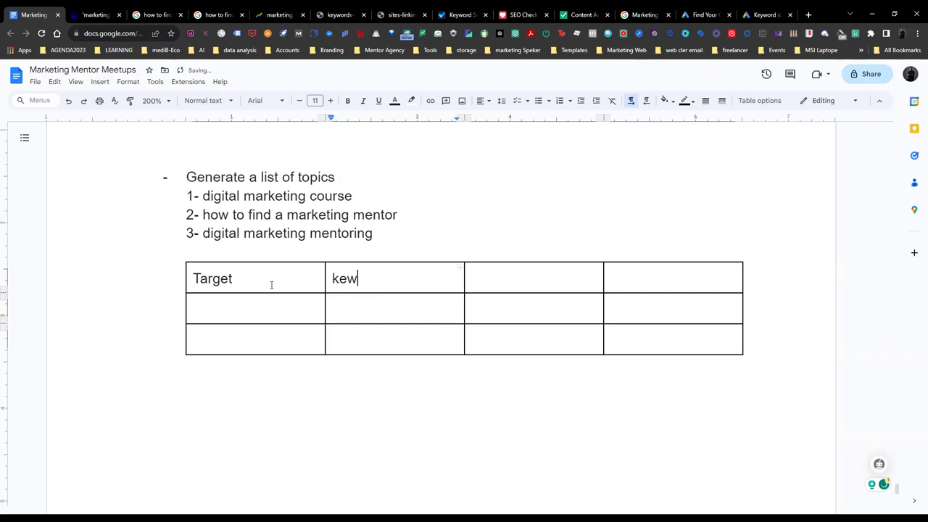
{"action": "type", "text": "ywordes"}
{"action": "key", "text": "Tab"}
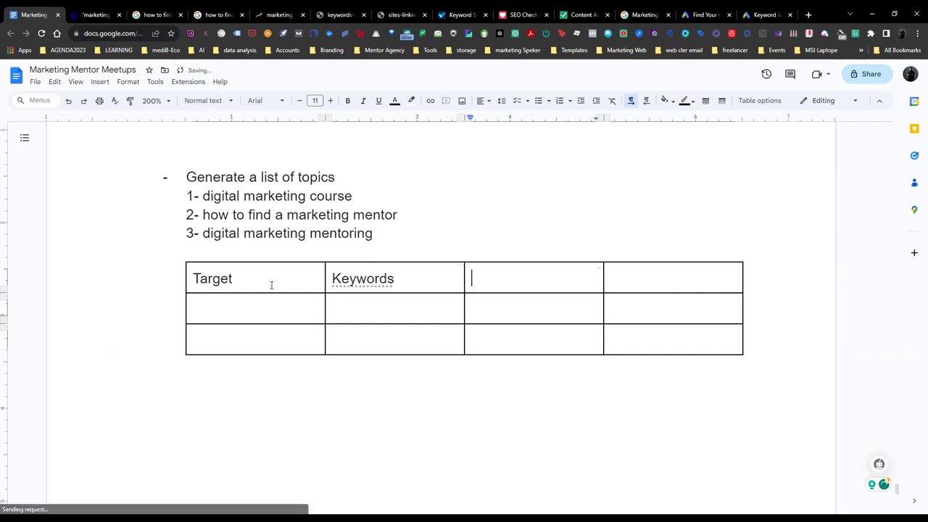
{"action": "type", "text": "Topics"}
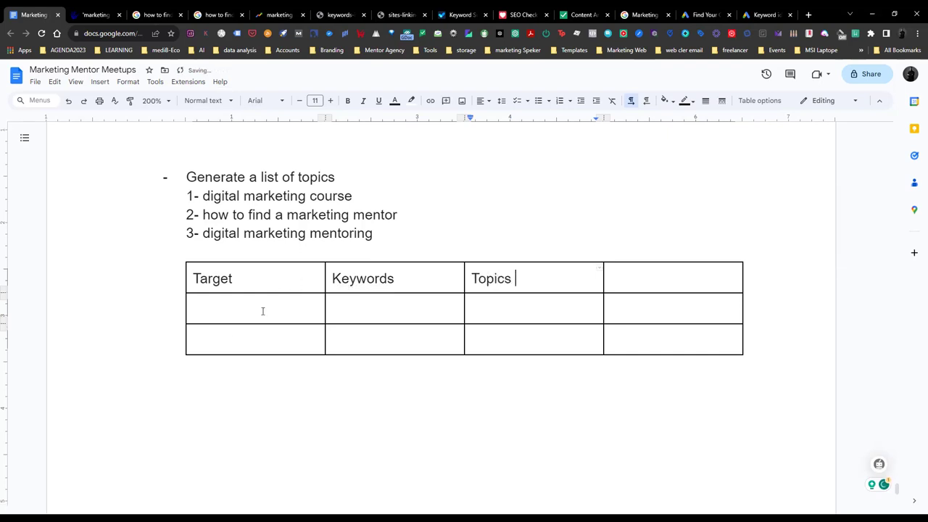
Step: Enter "Business owners" as the first target and paste "marketing mentor" from the second listed topic as its keyword
{"action": "left_click", "coordinate": [230, 308]}
{"action": "type", "text": "Business owners"}
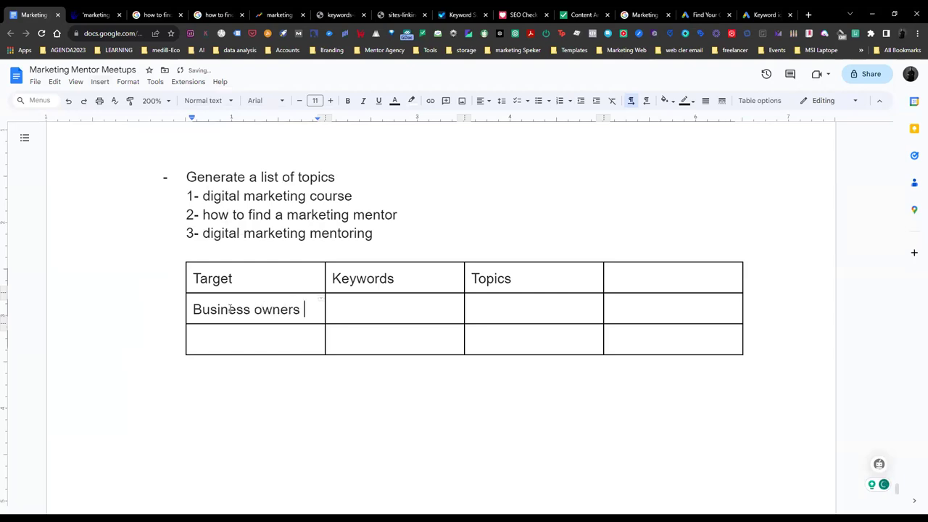
{"action": "key", "text": "Tab"}
{"action": "left_click_drag", "start_coordinate": [287, 214], "coordinate": [406, 214]}
{"action": "key", "text": "ctrl+c"}
{"action": "left_click", "coordinate": [395, 305]}
{"action": "key", "text": "ctrl+v"}
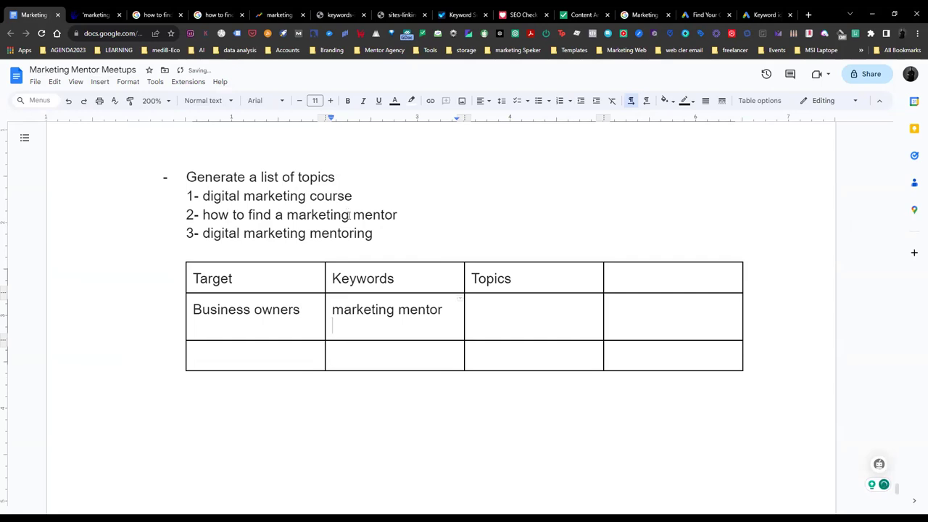
{"action": "key", "text": "BackSpace"}
Step: Copy "how to find a marketing mentor" from the list into the Topics cell of the Business owners row
{"action": "left_click_drag", "start_coordinate": [204, 214], "coordinate": [423, 213]}
{"action": "left_click", "coordinate": [516, 307]}
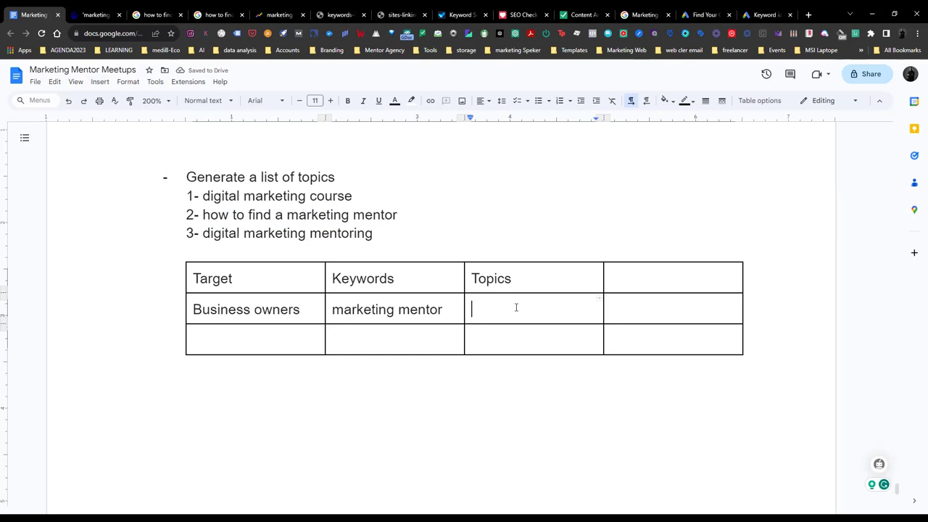
{"action": "key", "text": "ctrl+v"}
{"action": "key", "text": "BackSpace"}
Step: Enter "Studintes" as the second target and paste "digital marketing course" from the topic list as its keyword
{"action": "left_click", "coordinate": [245, 363]}
{"action": "type", "text": "s"}
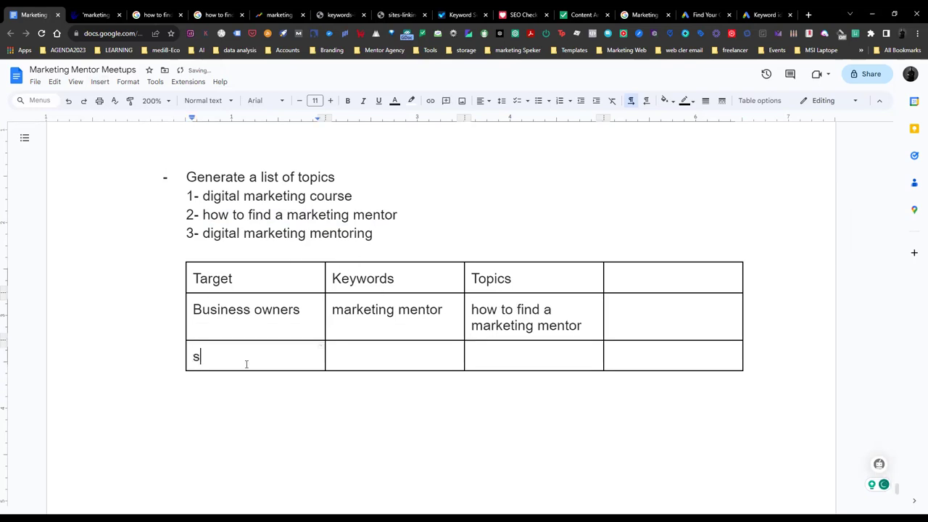
{"action": "type", "text": "tudintes"}
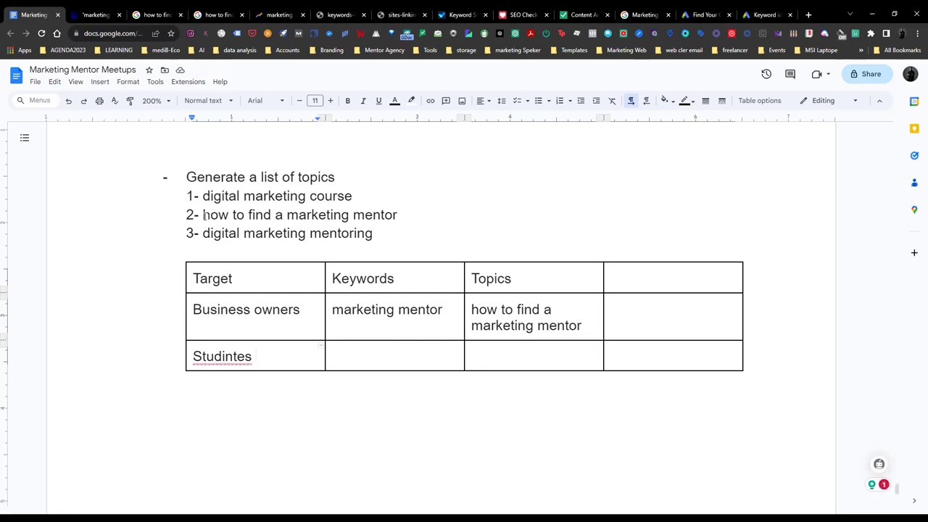
{"action": "left_click_drag", "start_coordinate": [203, 195], "coordinate": [368, 198]}
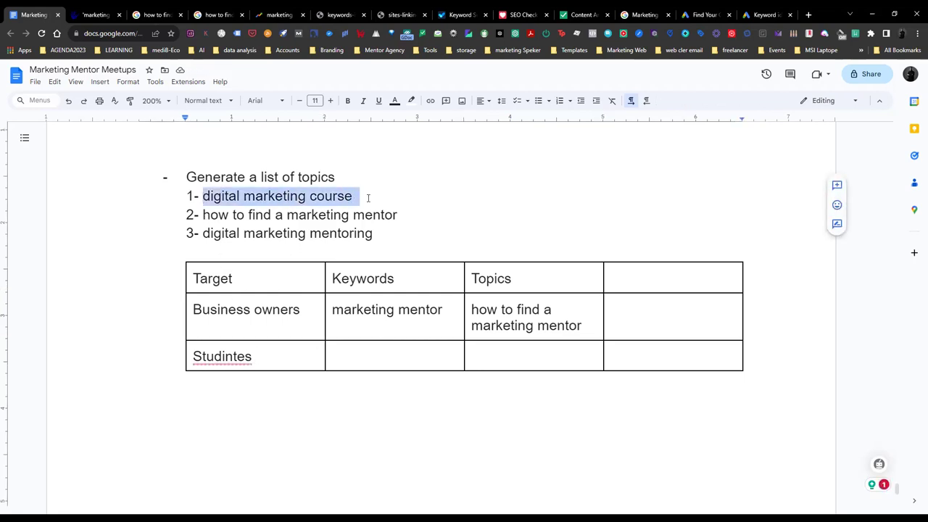
{"action": "left_click", "coordinate": [397, 352]}
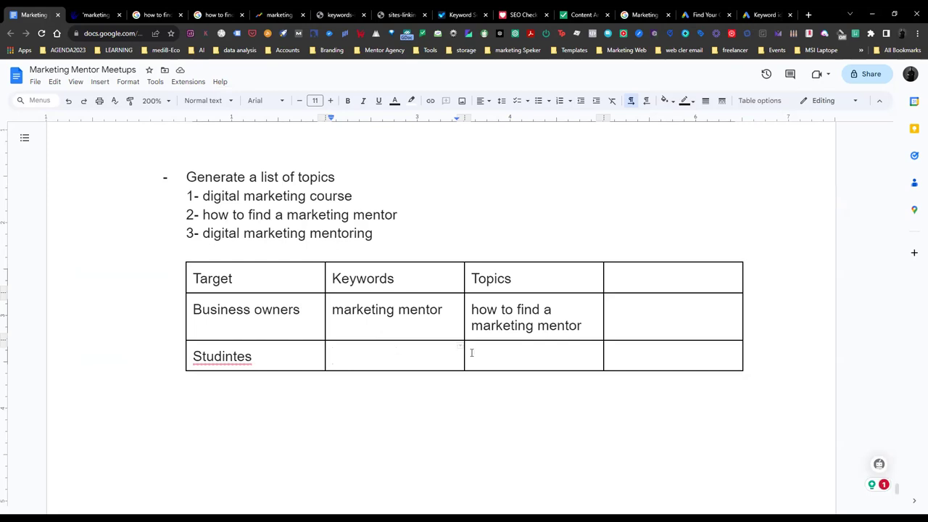
{"action": "key", "text": "ctrl+v"}
{"action": "key", "text": "BackSpace"}
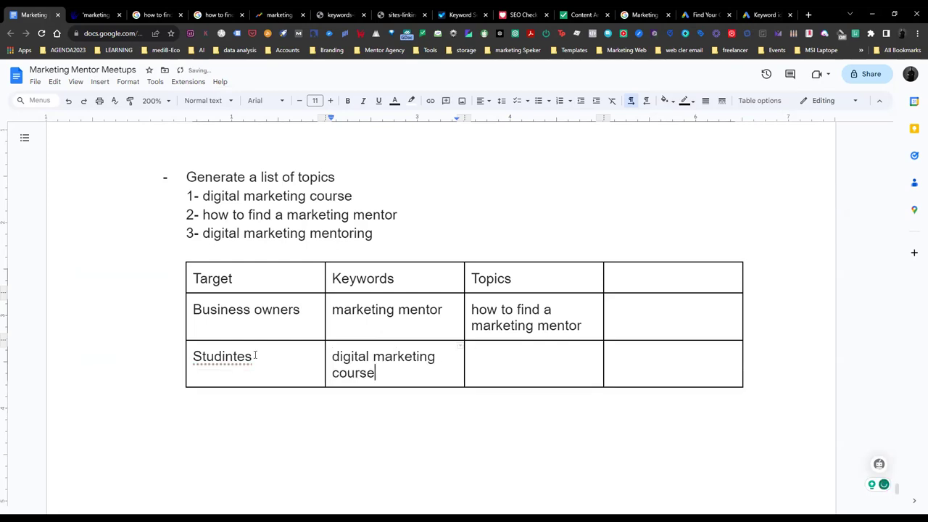
Step: Paste "digital marketing course" as the second target's topic and extend it to "The best digital marketing course"
{"action": "left_click", "coordinate": [491, 357]}
{"action": "key", "text": "ctrl+v"}
{"action": "key", "text": "BackSpace"}
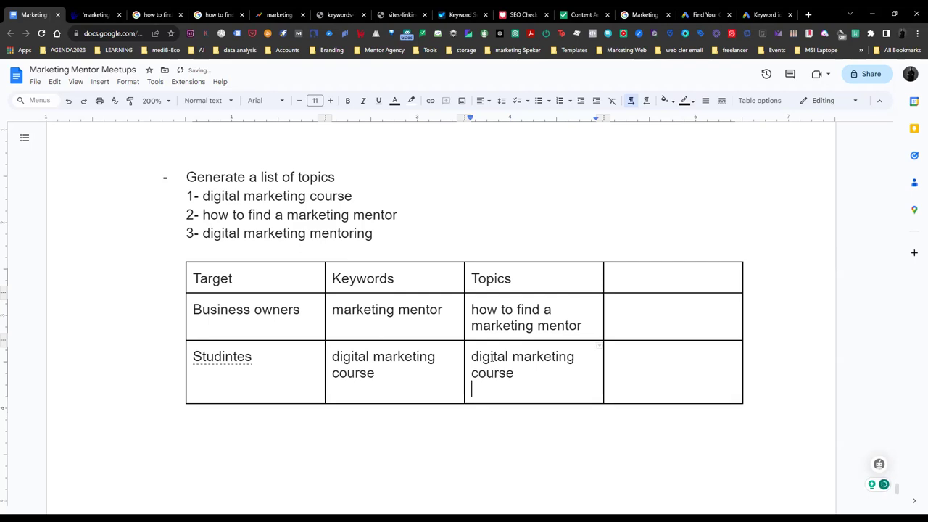
{"action": "left_click", "coordinate": [513, 357]}
{"action": "key", "text": "Left"}
{"action": "key", "text": "Left"}
{"action": "key", "text": "Left"}
{"action": "key", "text": "Left"}
{"action": "key", "text": "Left"}
{"action": "key", "text": "Left"}
{"action": "key", "text": "Left"}
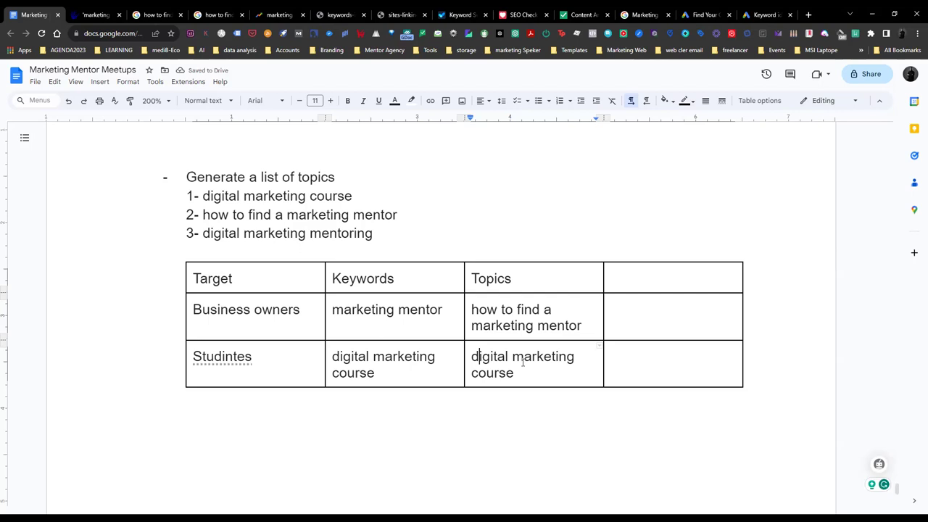
{"action": "type", "text": "the best"}
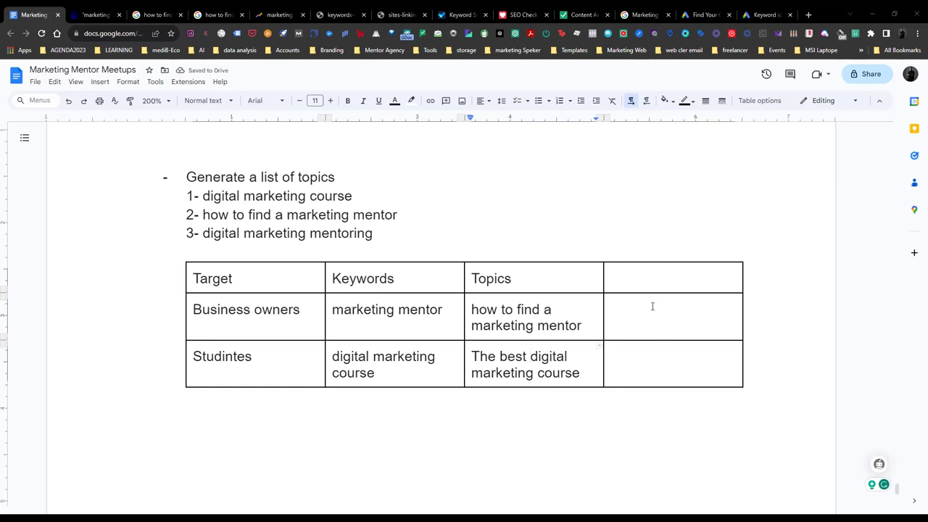
Step: Start a new line below the table with the text "Articals - "
{"action": "mouse_move", "coordinate": [287, 281]}
{"action": "left_click", "coordinate": [374, 409]}
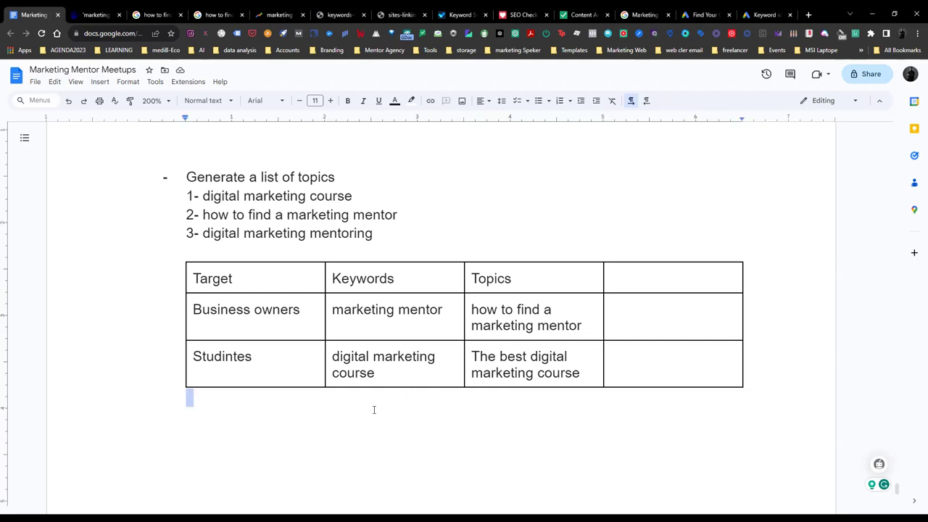
{"action": "key", "text": "Return"}
{"action": "scroll", "coordinate": [374, 410], "scroll_direction": "down", "scroll_amount": 1}
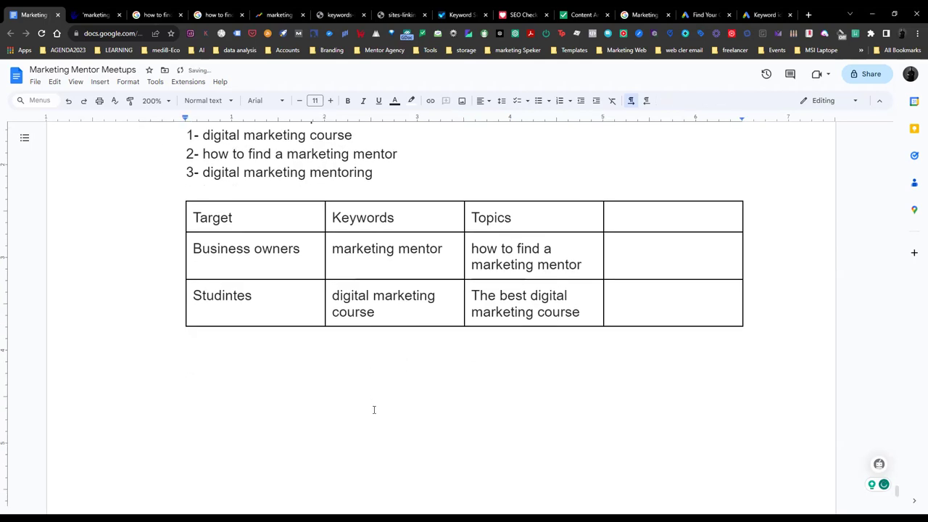
{"action": "type", "text": "Ar"}
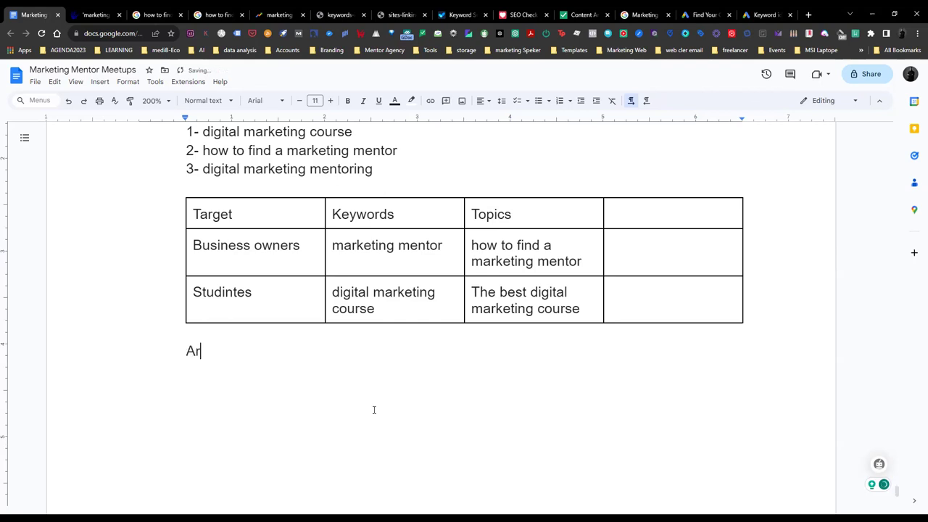
{"action": "type", "text": "tircals"}
{"action": "left_click", "coordinate": [216, 352]}
{"action": "type", "text": "r"}
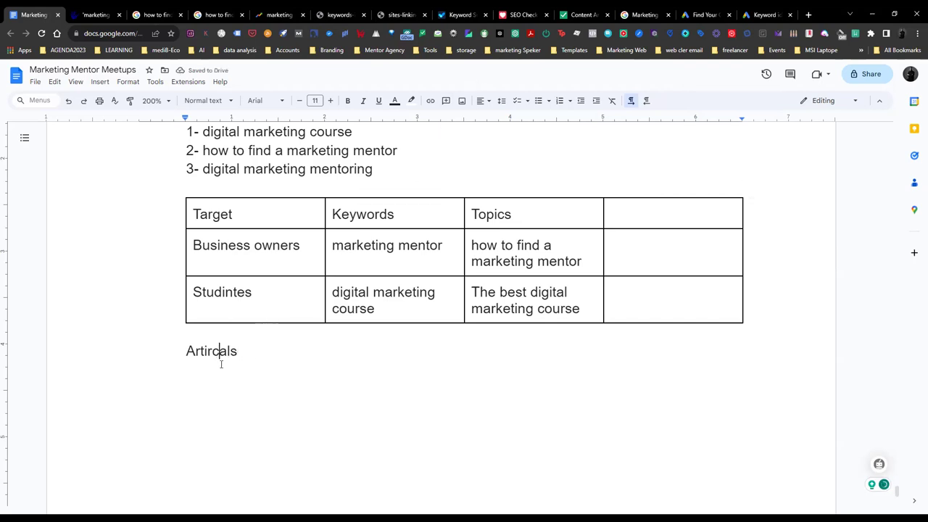
{"action": "left_click", "coordinate": [262, 352]}
{"action": "key", "text": "BackSpace"}
{"action": "key", "text": "BackSpace"}
{"action": "key", "text": "BackSpace"}
{"action": "key", "text": "BackSpace"}
{"action": "key", "text": "BackSpace"}
{"action": "key", "text": "BackSpace"}
{"action": "key", "text": "BackSpace"}
{"action": "type", "text": "icals - "}
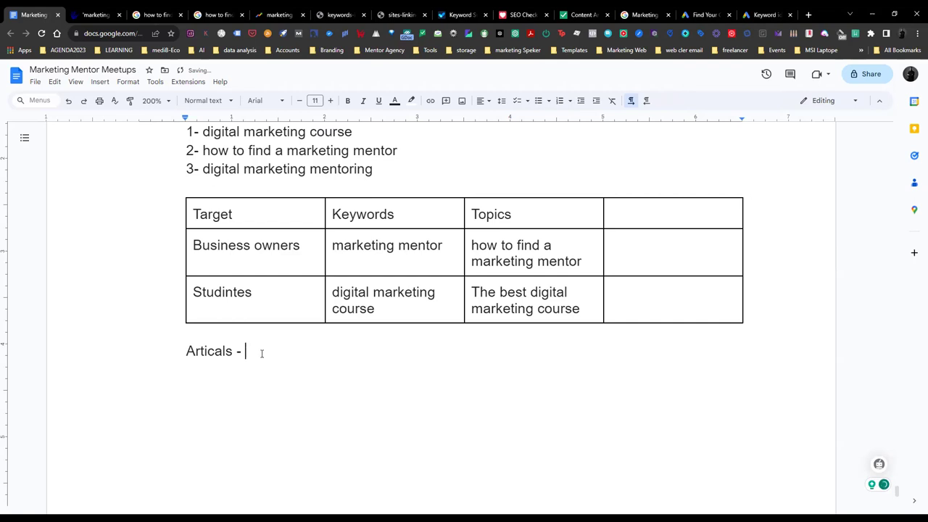
Step: Add "Website" to the line below the table and correct its first word to "Articles"
{"action": "type", "text": "Website"}
{"action": "mouse_move", "coordinate": [221, 352]}
{"action": "left_click", "coordinate": [215, 383]}
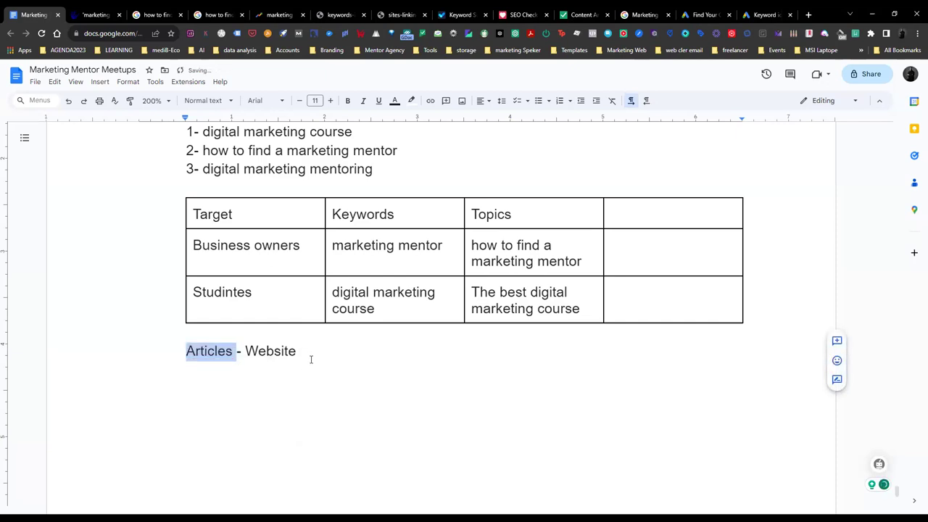
Step: Extend the Articles line with "- products - UI -"
{"action": "left_click", "coordinate": [310, 348]}
{"action": "type", "text": "-"}
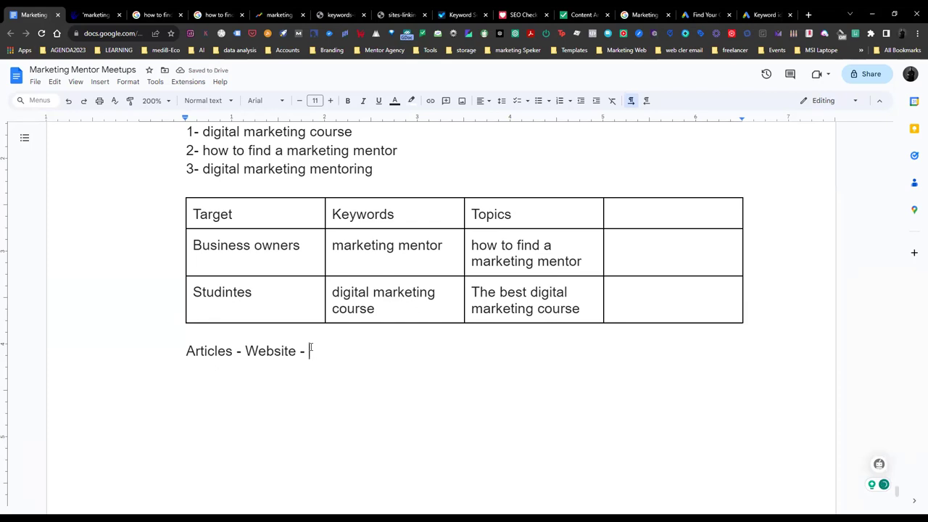
{"action": "type", "text": "products - "}
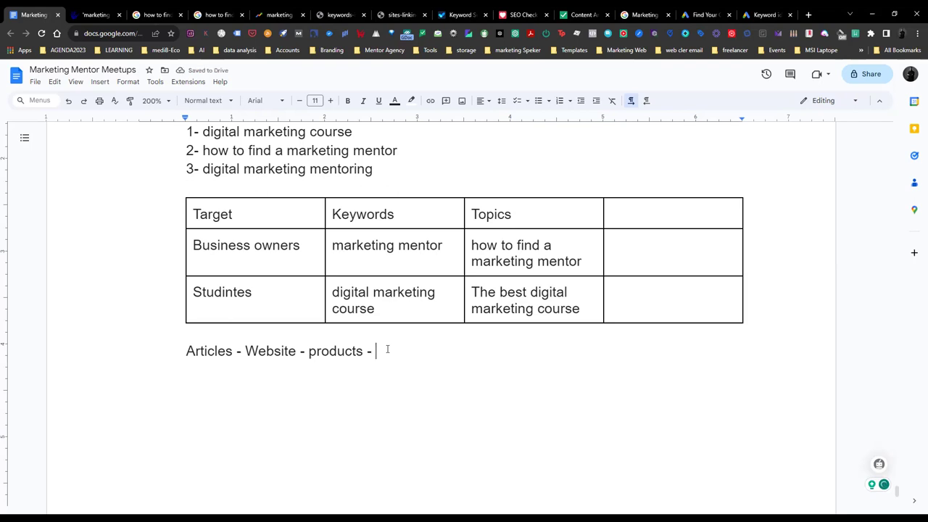
{"action": "type", "text": "UI&"}
{"action": "key", "text": "BackSpace"}
{"action": "type", "text": "-"}
Step: Highlight the whole "Articles - Website - products - UI -" line in light yellow
{"action": "left_click_drag", "start_coordinate": [403, 351], "coordinate": [168, 353]}
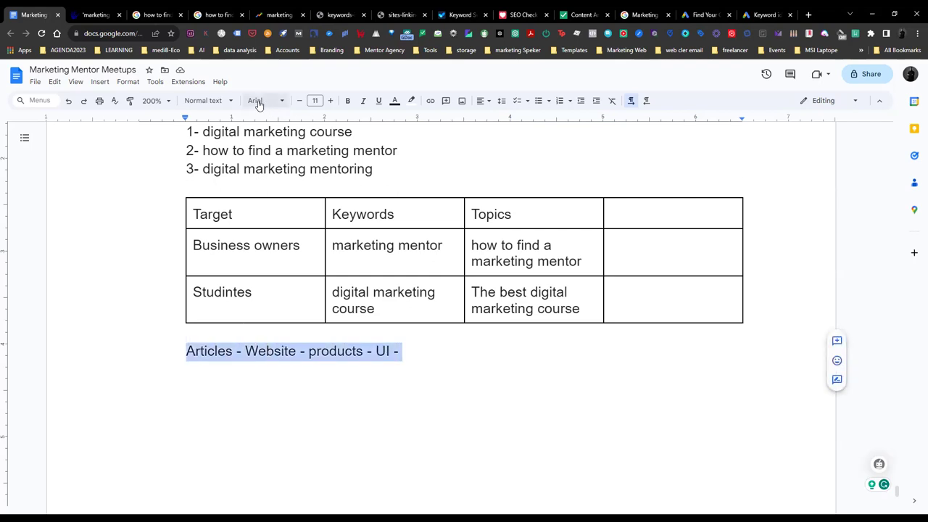
{"action": "left_click", "coordinate": [411, 100]}
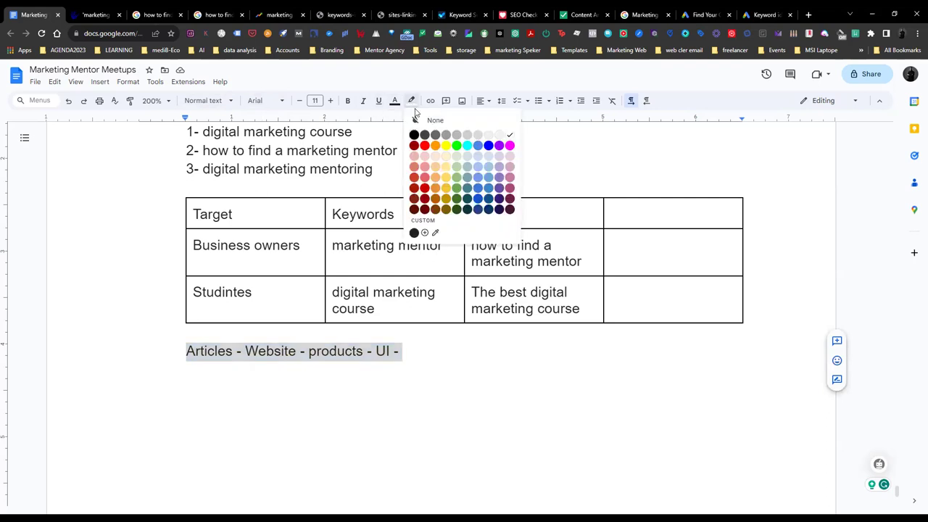
{"action": "left_click", "coordinate": [445, 147]}
{"action": "left_click", "coordinate": [411, 101]}
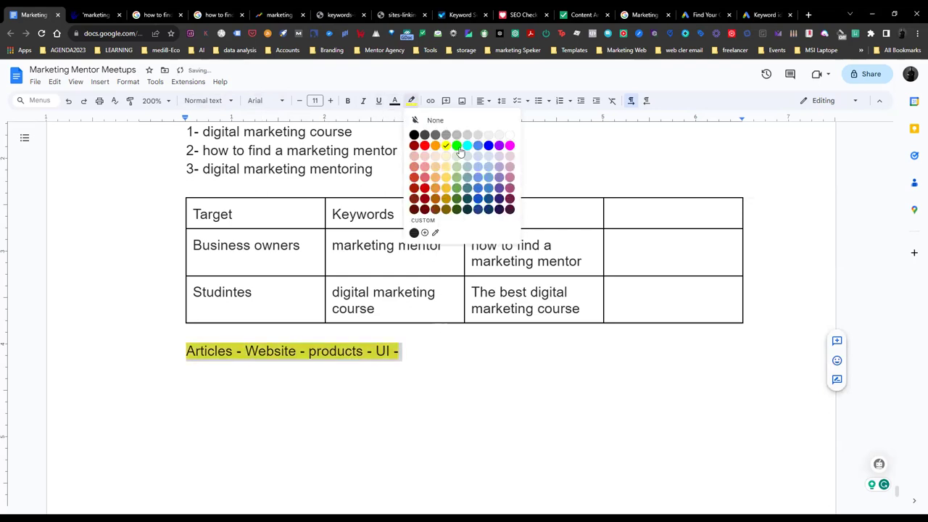
{"action": "left_click", "coordinate": [435, 166]}
{"action": "left_click", "coordinate": [423, 356]}
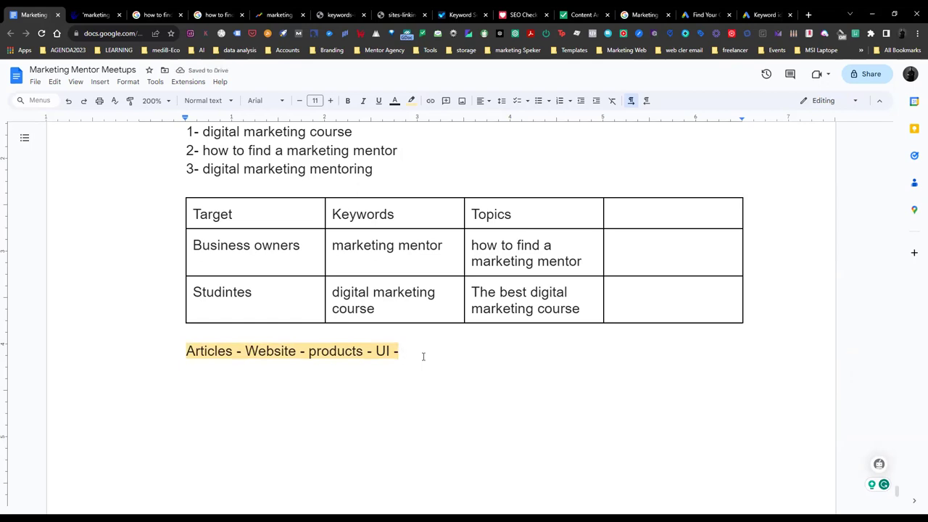
Step: Start a dashed list below the highlighted line, leaving a blank line between, with "URL" as its first item
{"action": "left_click", "coordinate": [217, 355]}
{"action": "left_click", "coordinate": [316, 351]}
{"action": "left_click", "coordinate": [445, 350]}
{"action": "key", "text": "Return"}
{"action": "key", "text": "Return"}
{"action": "scroll", "coordinate": [446, 348], "scroll_direction": "down", "scroll_amount": 3}
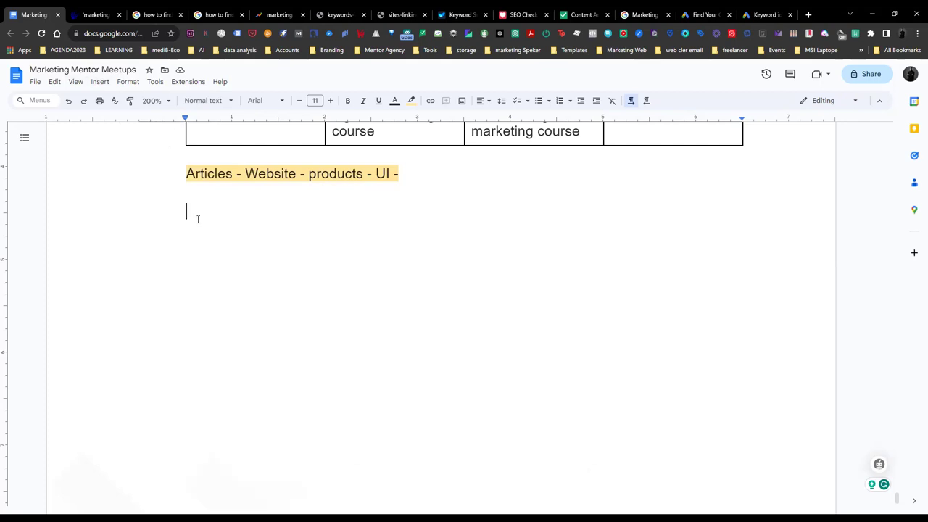
{"action": "type", "text": "- "}
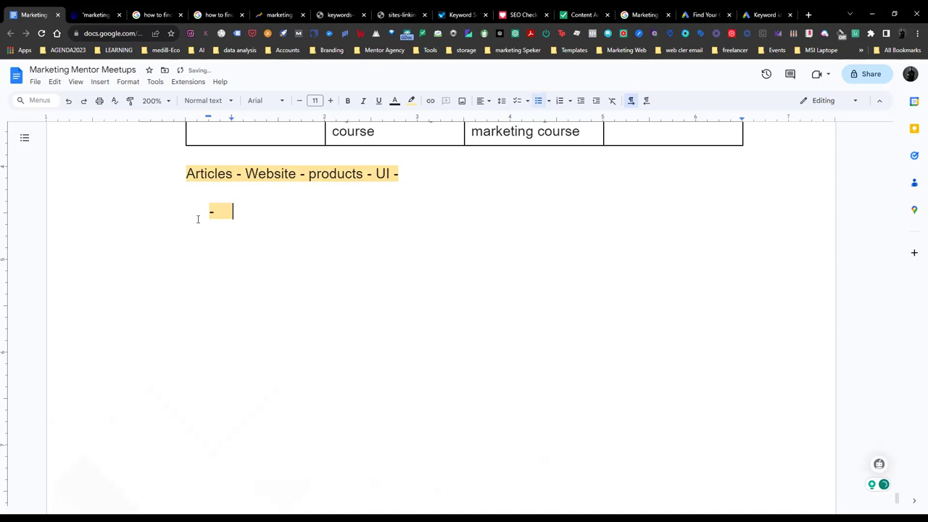
{"action": "type", "text": "URL"}
{"action": "key", "text": "Return"}
{"action": "key", "text": "BackSpace"}
{"action": "key", "text": "BackSpace"}
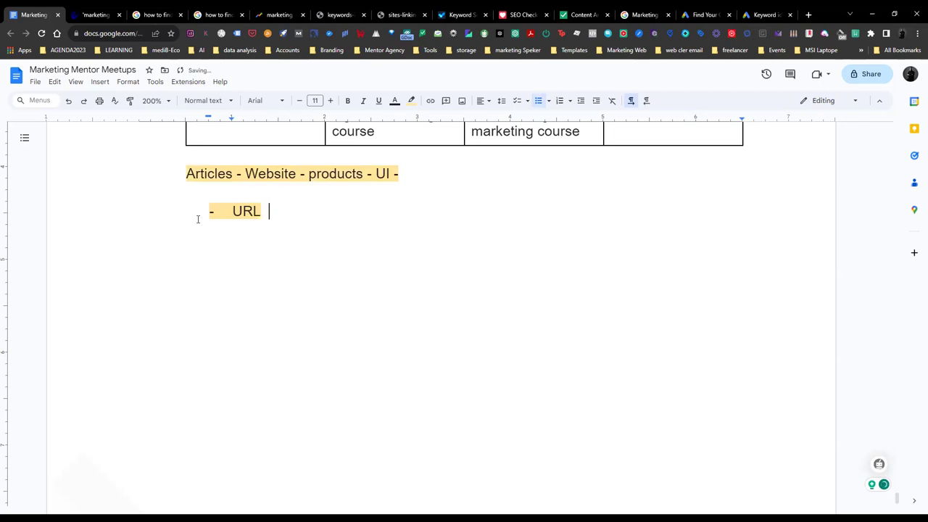
{"action": "type", "text": "WWW.marketingmentor"}
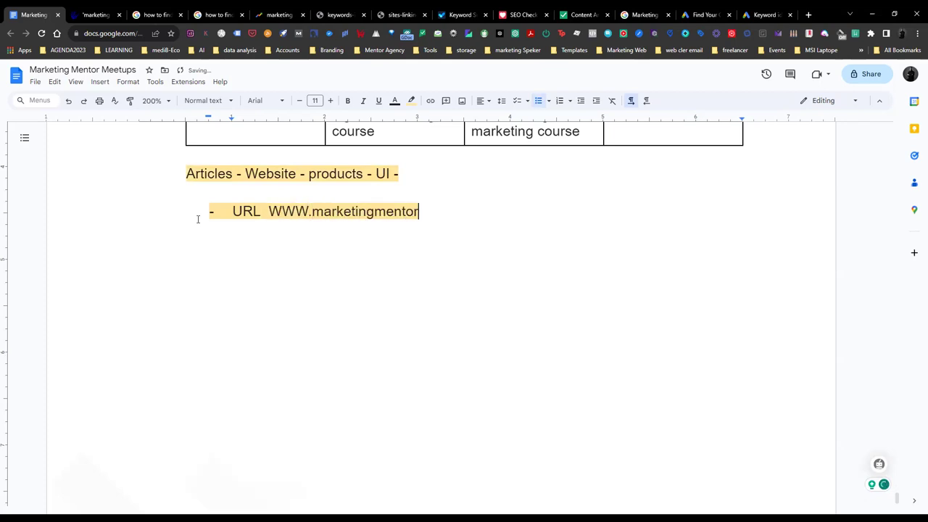
{"action": "type", "text": ".inf/co"}
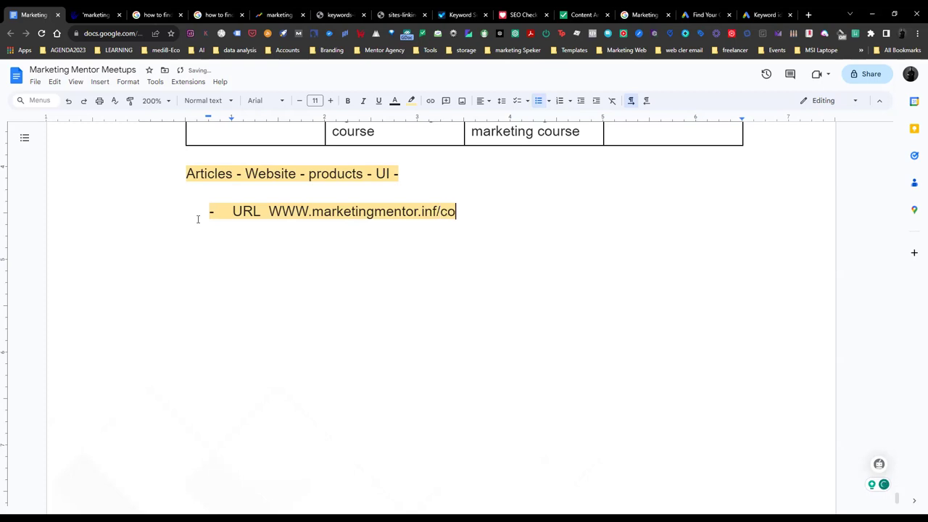
{"action": "type", "text": "mmunity"}
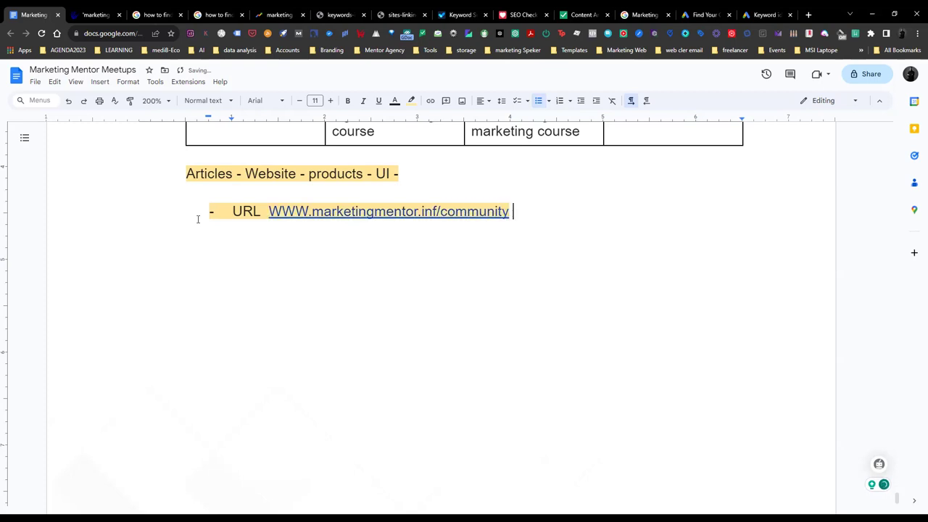
{"action": "key", "text": "Return"}
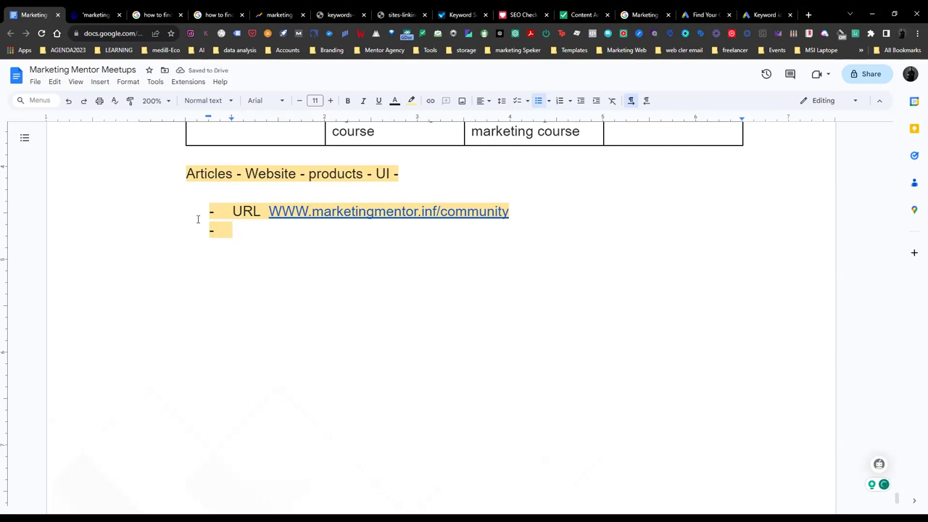
Step: Select the keyword "marketing mentor" in the Business owners row of the table
{"action": "scroll", "coordinate": [197, 219], "scroll_direction": "up", "scroll_amount": 3}
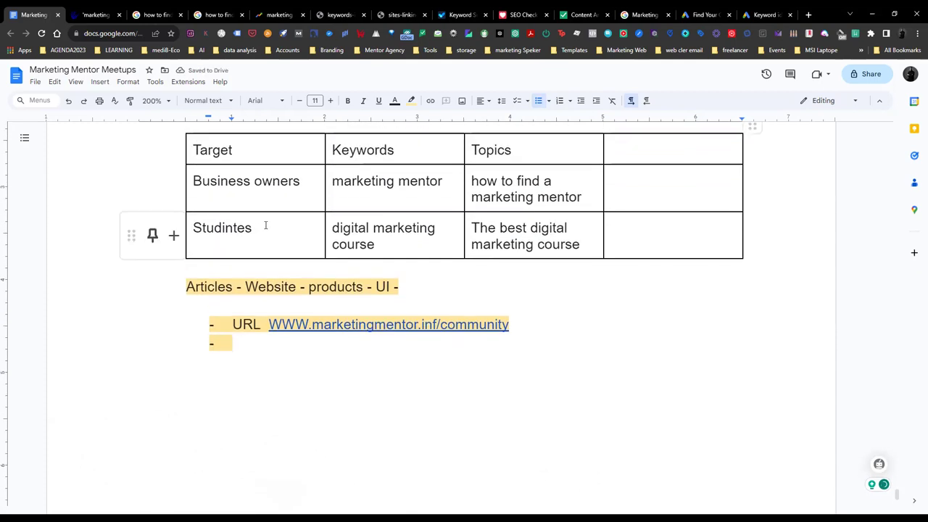
{"action": "left_click_drag", "start_coordinate": [331, 212], "coordinate": [442, 213]}
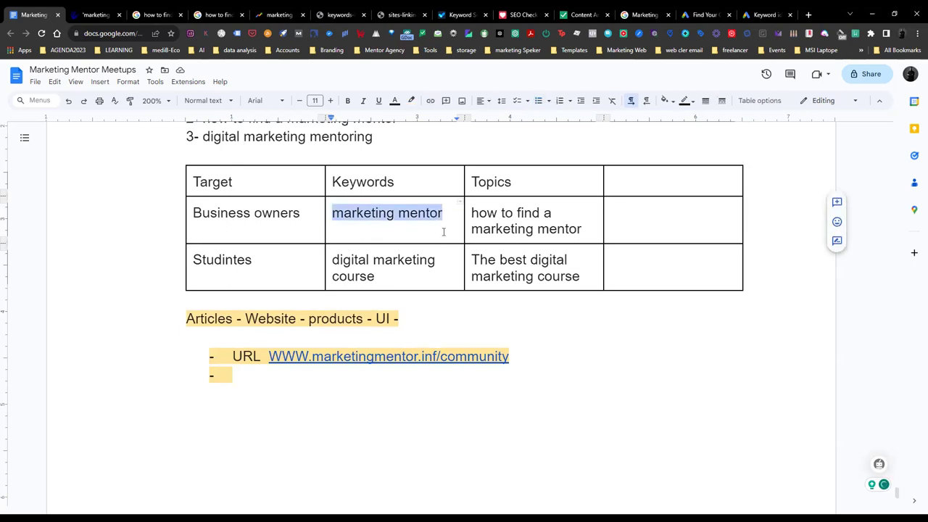
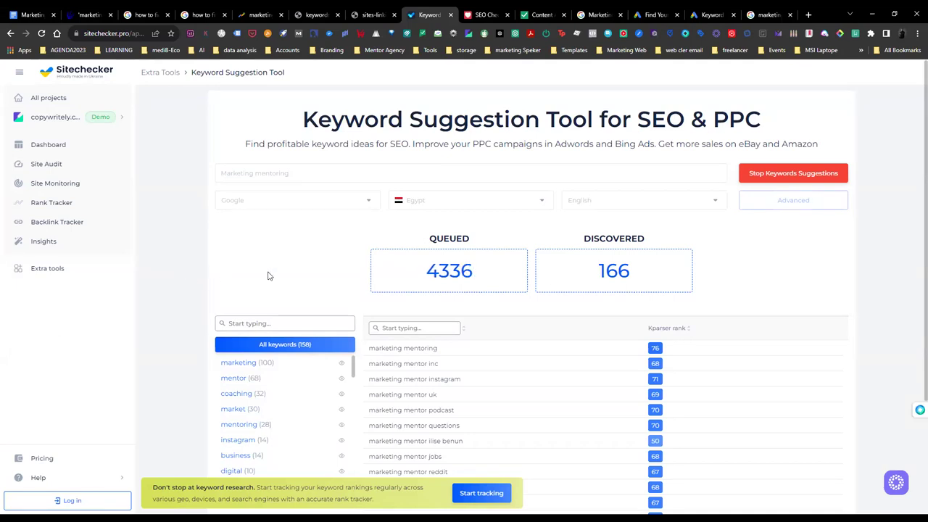
Step: Review Sitechecker's keyword suggestions for "Marketing mentoring" and bring up the SEORCH SEO Check page
{"action": "scroll", "coordinate": [507, 295], "scroll_direction": "down", "scroll_amount": 3}
{"action": "scroll", "coordinate": [471, 326], "scroll_direction": "up", "scroll_amount": 3}
{"action": "scroll", "coordinate": [150, 258], "scroll_direction": "down", "scroll_amount": 1}
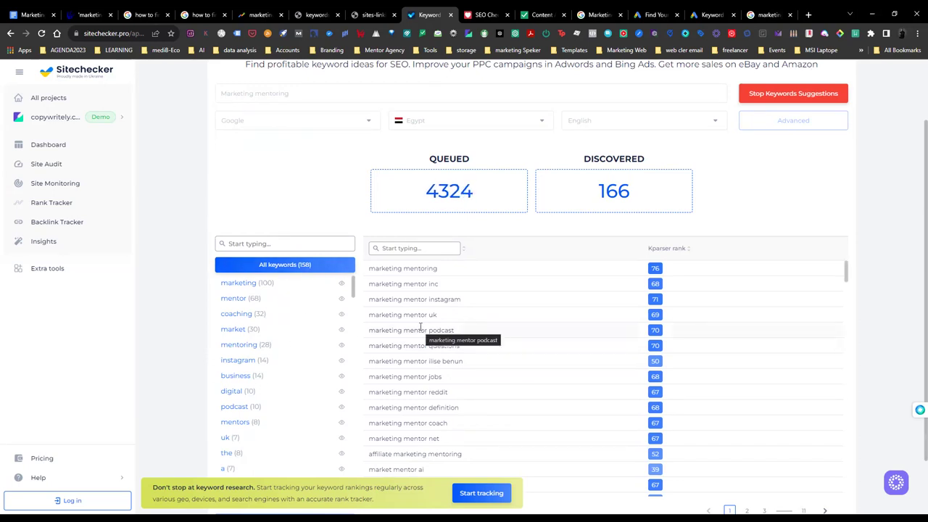
{"action": "left_click", "coordinate": [485, 14]}
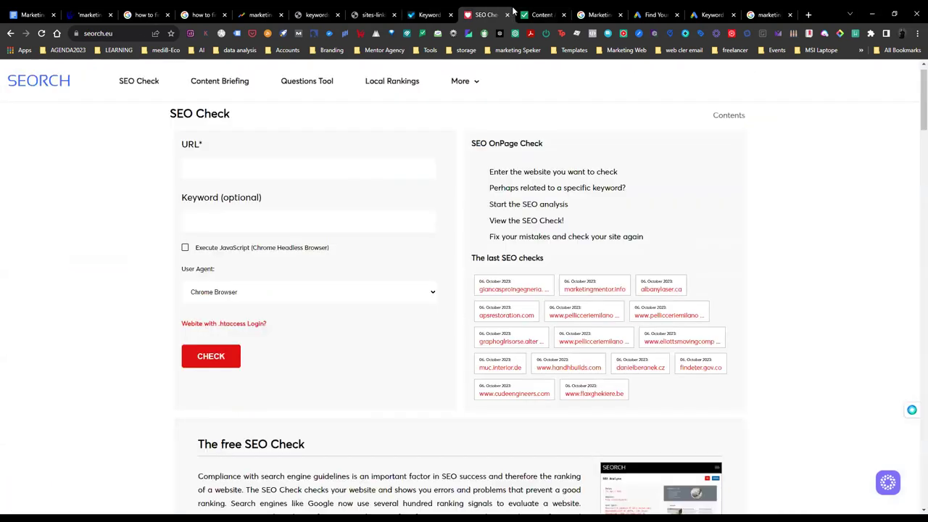
Step: Switch to the SEO Review Tools content editor and set the focus keyword to "marketing mentor"
{"action": "left_click", "coordinate": [540, 15]}
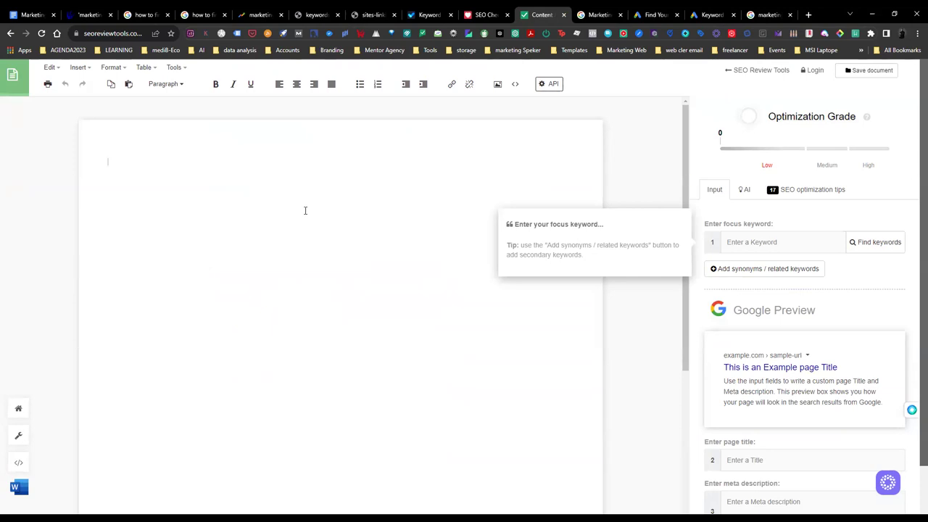
{"action": "left_click", "coordinate": [756, 241]}
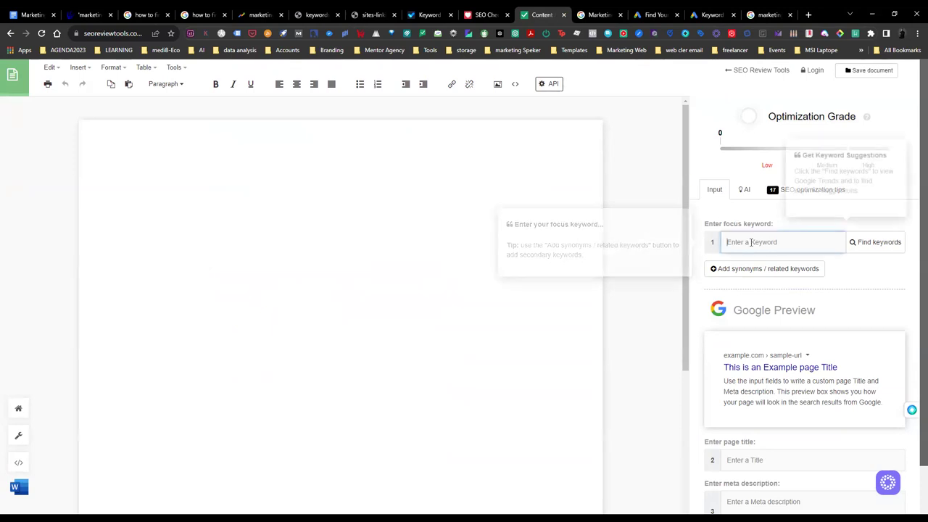
{"action": "type", "text": "marketing mentor"}
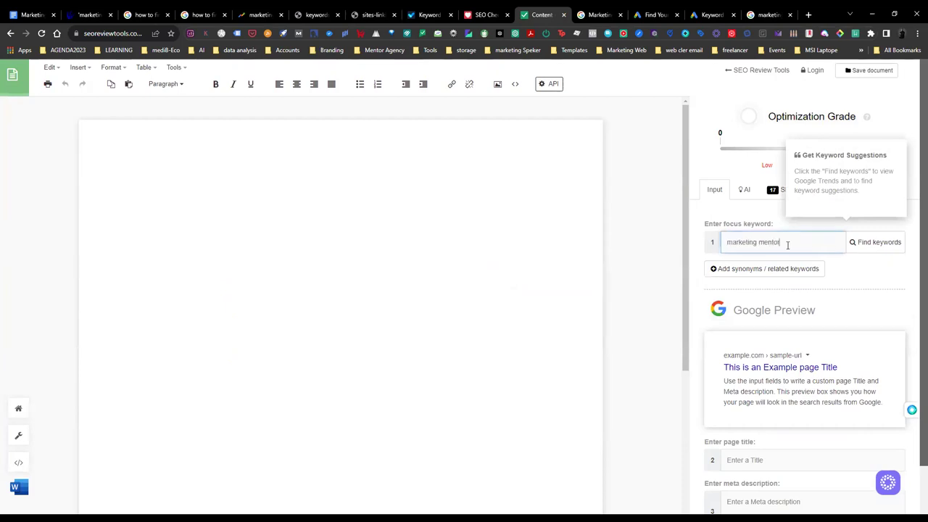
Step: Add "marketing mentor" as a related keyword, closing the keyword research window
{"action": "left_click", "coordinate": [768, 268]}
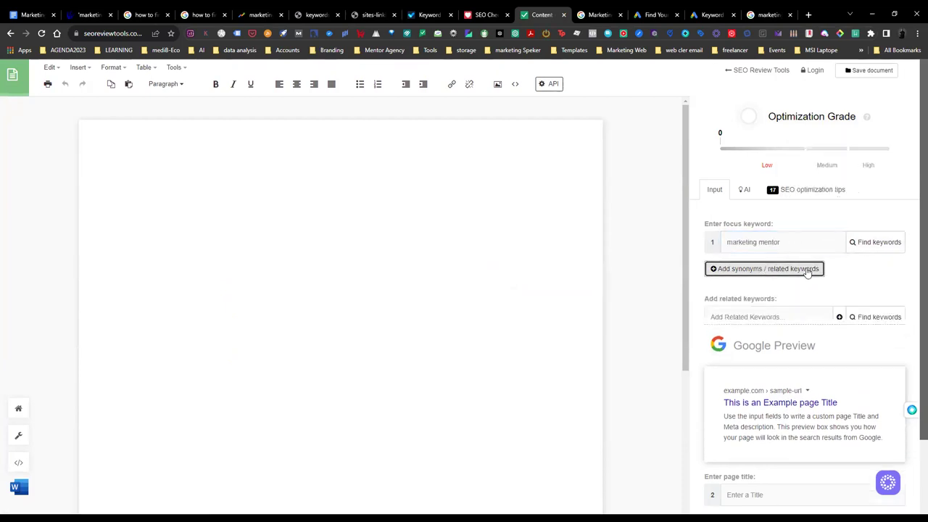
{"action": "left_click", "coordinate": [751, 317]}
{"action": "type", "text": "marketing mentor"}
{"action": "left_click", "coordinate": [847, 319]}
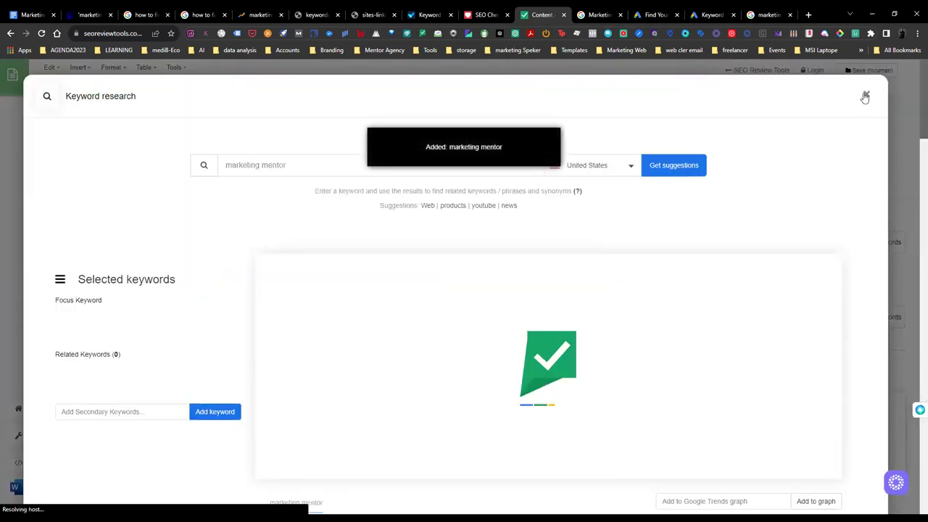
{"action": "left_click", "coordinate": [865, 95]}
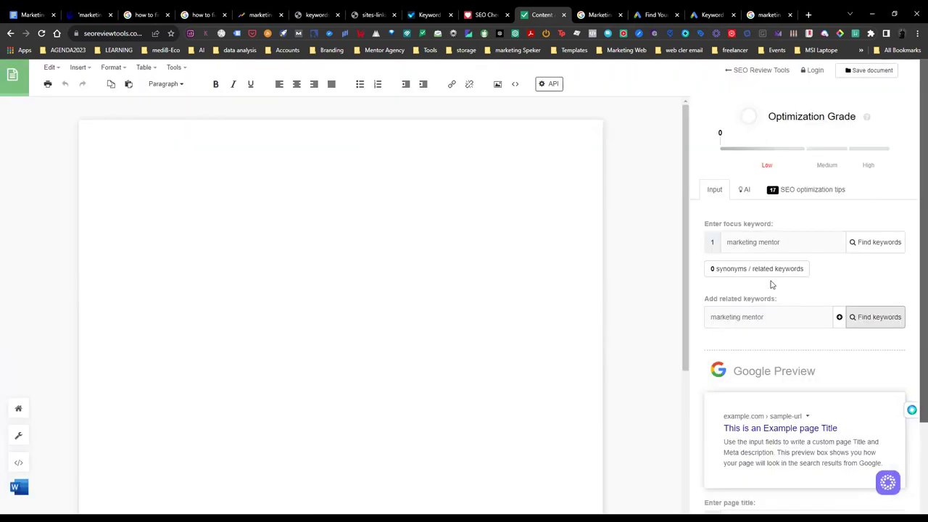
{"action": "left_click", "coordinate": [838, 318]}
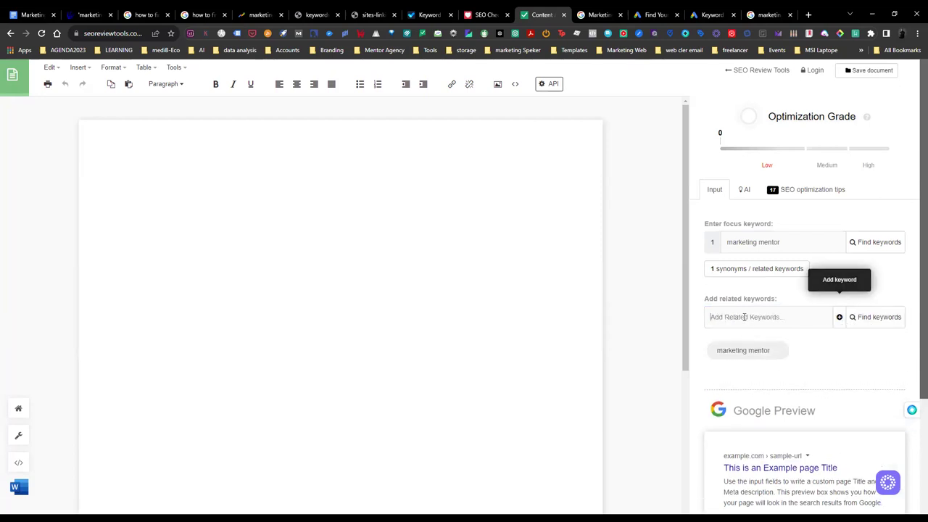
Step: Set the page title to "marketing mentor"
{"action": "scroll", "coordinate": [777, 363], "scroll_direction": "down", "scroll_amount": 1}
{"action": "scroll", "coordinate": [778, 356], "scroll_direction": "up", "scroll_amount": 1}
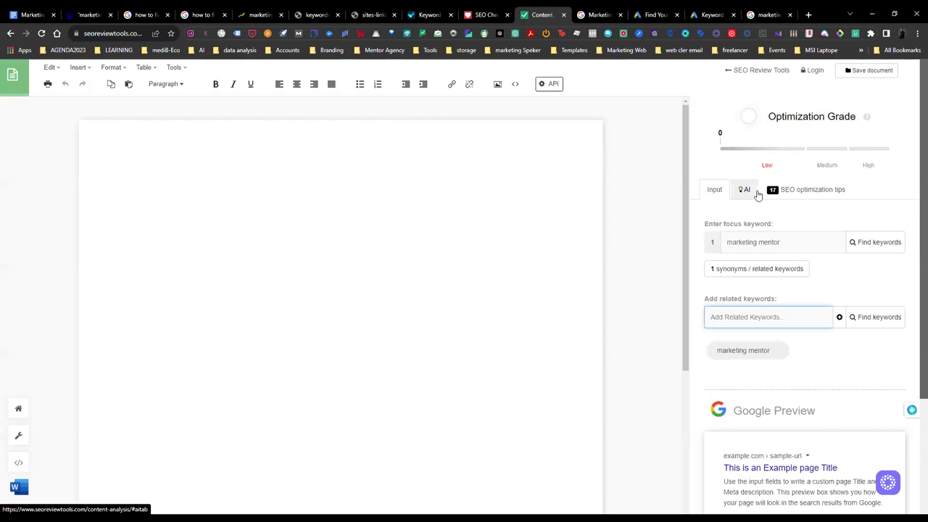
{"action": "scroll", "coordinate": [746, 369], "scroll_direction": "down", "scroll_amount": 2}
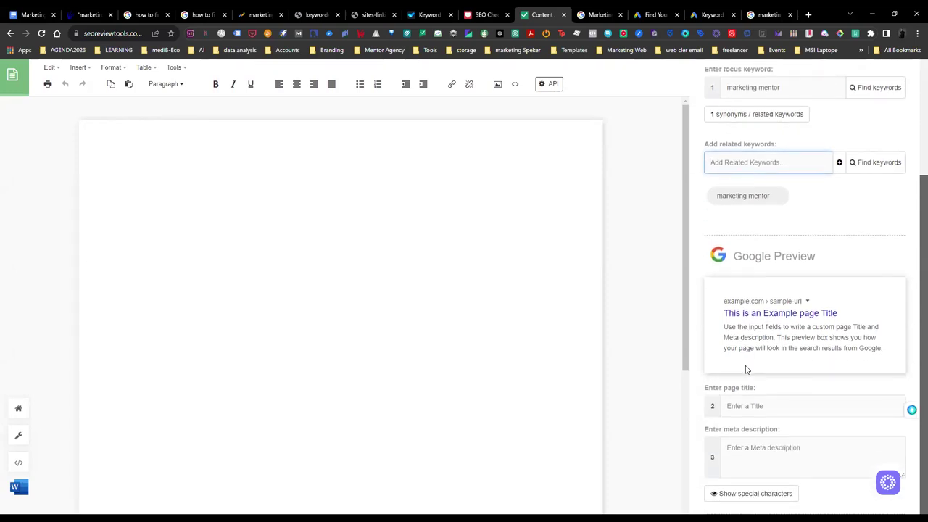
{"action": "left_click", "coordinate": [751, 406]}
{"action": "scroll", "coordinate": [751, 405], "scroll_direction": "down", "scroll_amount": 2}
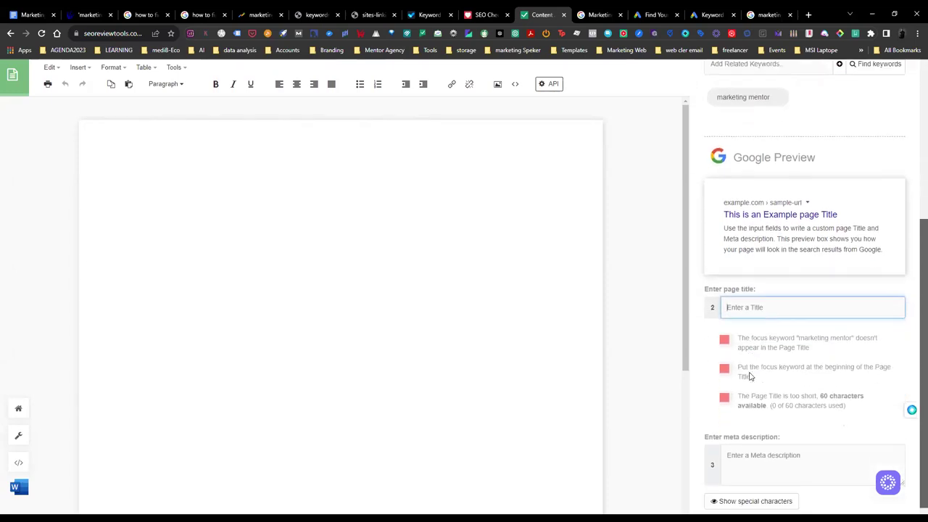
{"action": "type", "text": "marketing mentor"}
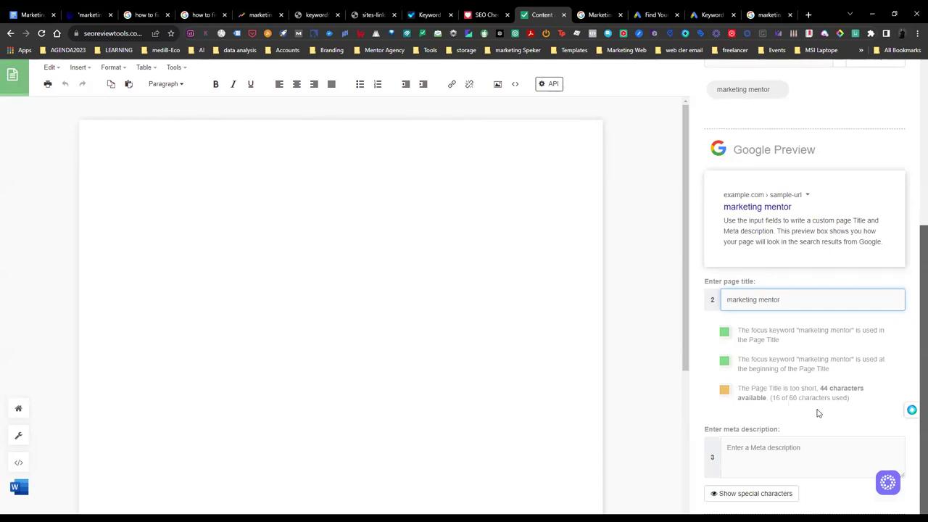
Step: Visit the Marketing Mentor website in a new tab and go to its About Us page
{"action": "left_click", "coordinate": [807, 15]}
{"action": "type", "text": "mar"}
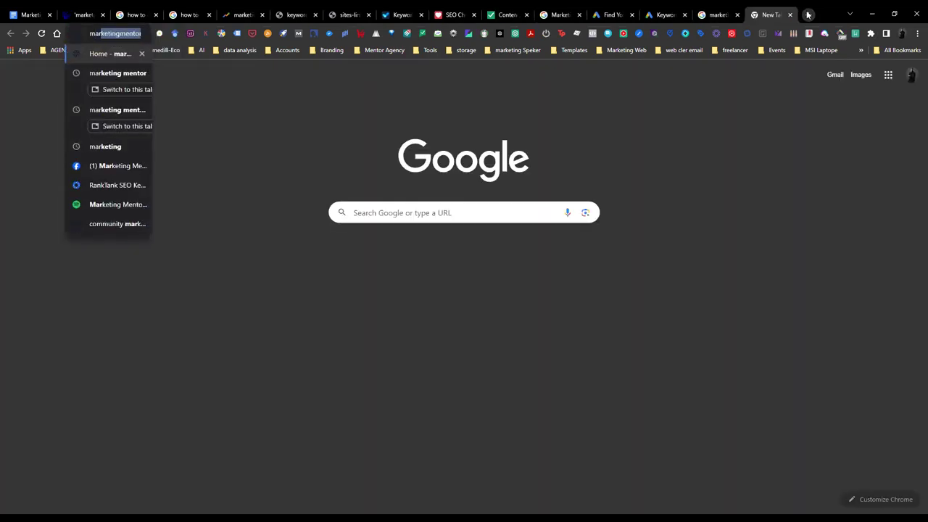
{"action": "key", "text": "Return"}
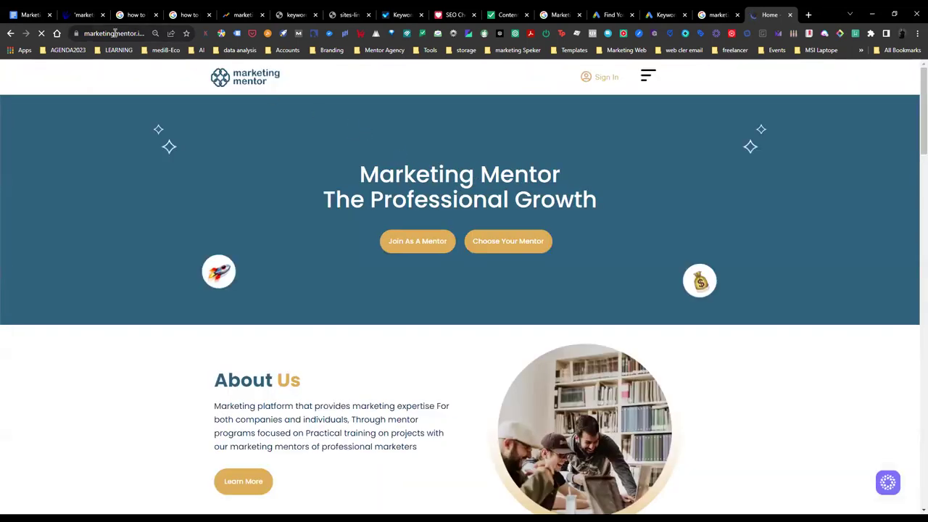
{"action": "scroll", "coordinate": [350, 334], "scroll_direction": "down", "scroll_amount": 2}
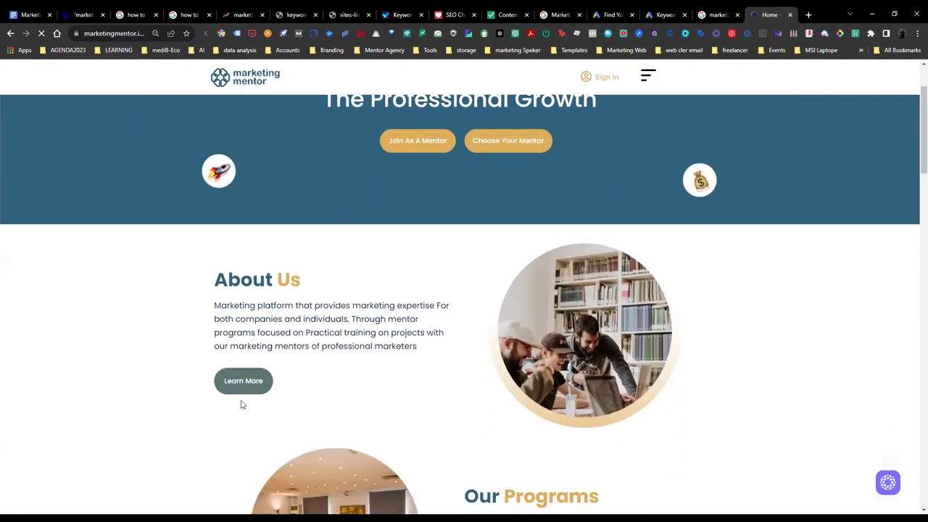
{"action": "left_click", "coordinate": [245, 390]}
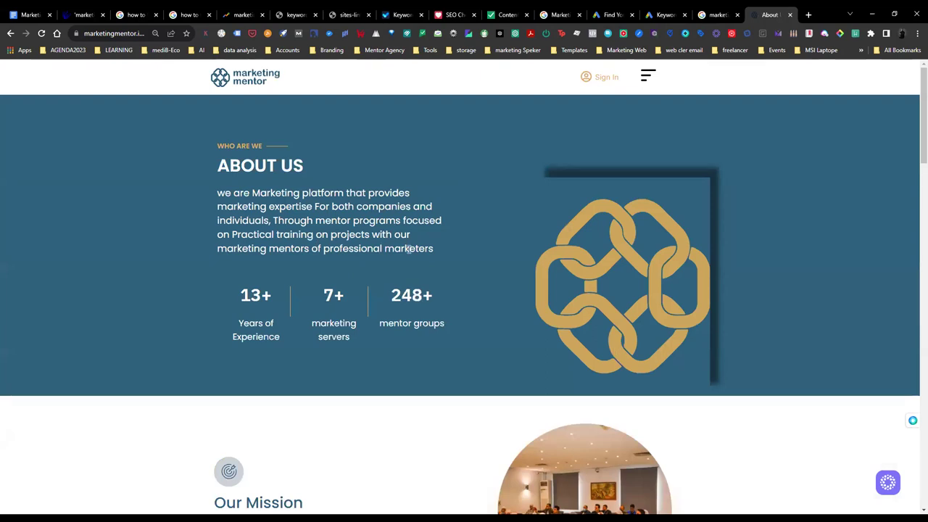
Step: Copy the About Us introduction paragraph into the body of the SEO Review Tools content editor document
{"action": "left_click_drag", "start_coordinate": [439, 249], "coordinate": [212, 181]}
{"action": "key", "text": "ctrl+c"}
{"action": "scroll", "coordinate": [534, 226], "scroll_direction": "down", "scroll_amount": 2}
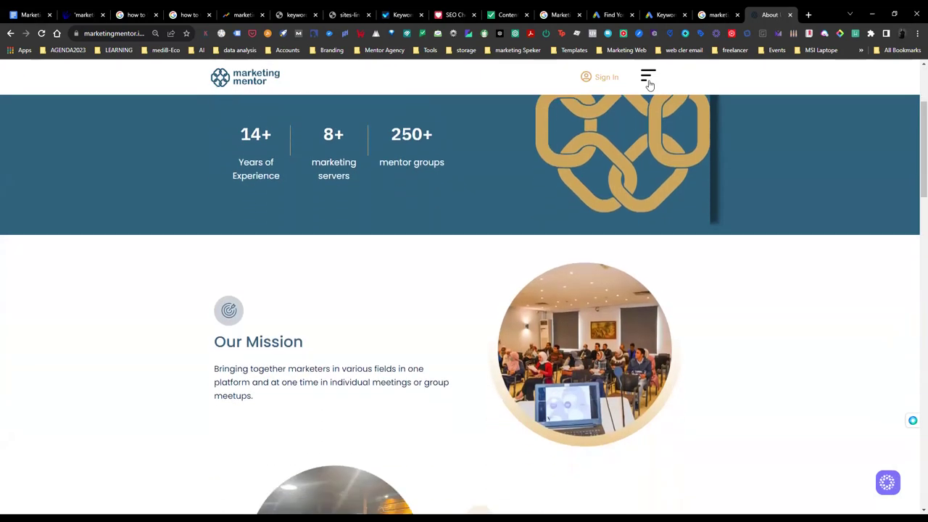
{"action": "left_click_drag", "start_coordinate": [508, 15], "coordinate": [692, 21]}
{"action": "left_click", "coordinate": [189, 169]}
{"action": "key", "text": "ctrl+v"}
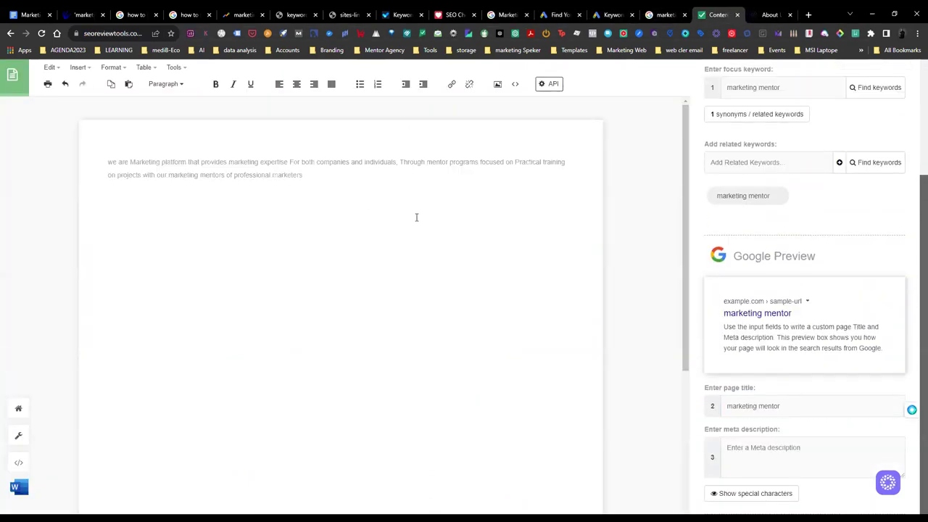
Step: Use the copied About Us paragraph as the meta description and enlarge the field to show all its text
{"action": "left_click", "coordinate": [757, 445]}
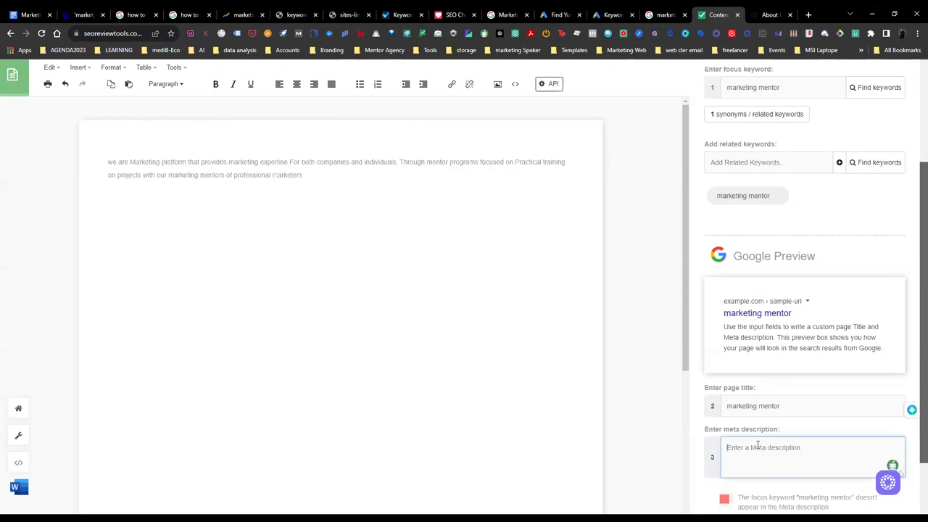
{"action": "key", "text": "ctrl+v"}
{"action": "scroll", "coordinate": [788, 413], "scroll_direction": "down", "scroll_amount": 1}
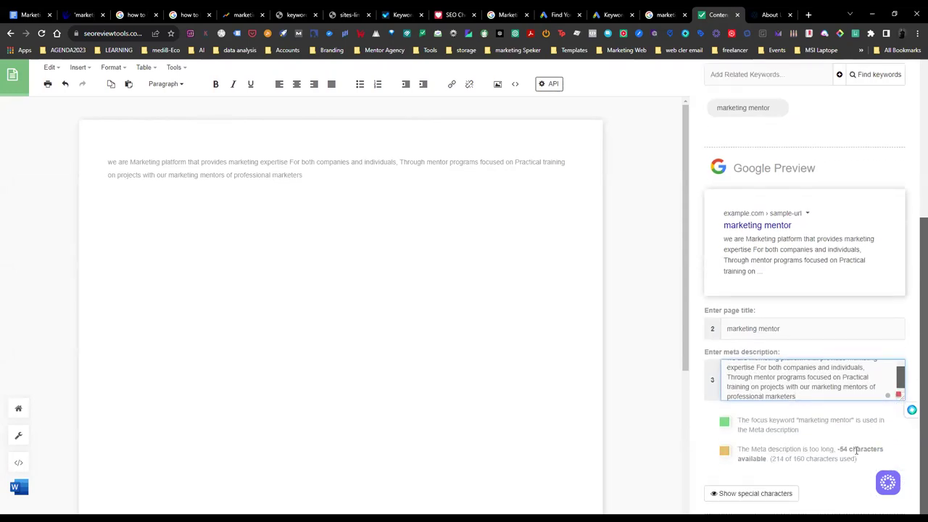
{"action": "scroll", "coordinate": [827, 410], "scroll_direction": "up", "scroll_amount": 1}
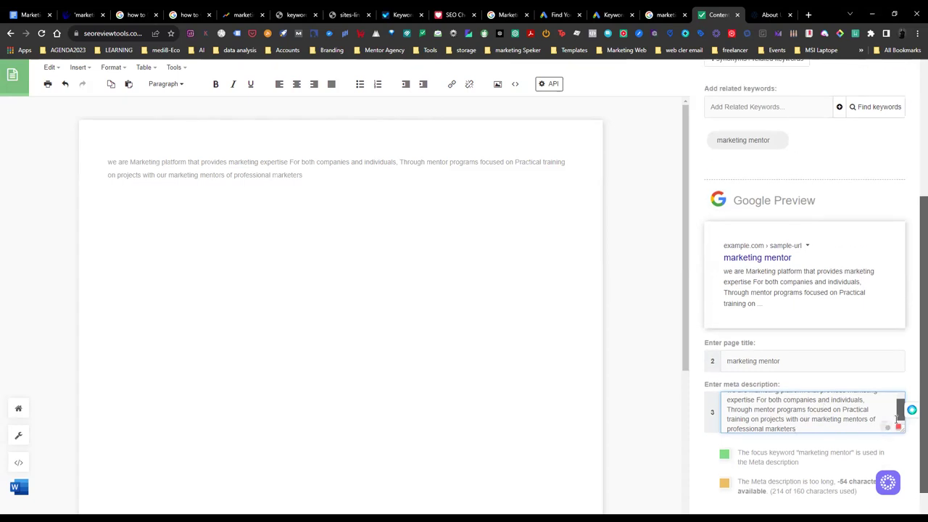
{"action": "left_click_drag", "start_coordinate": [898, 427], "coordinate": [902, 512]}
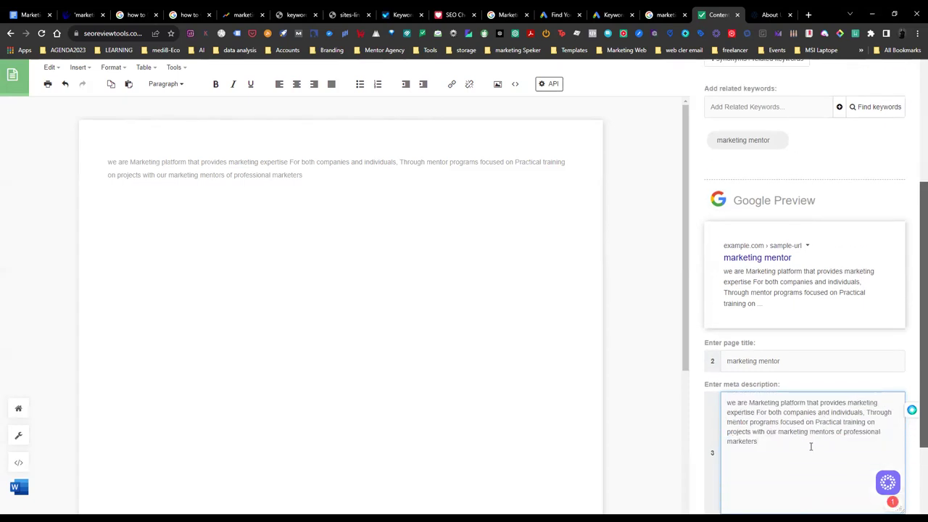
{"action": "scroll", "coordinate": [748, 374], "scroll_direction": "down", "scroll_amount": 1}
{"action": "scroll", "coordinate": [749, 374], "scroll_direction": "down", "scroll_amount": 1}
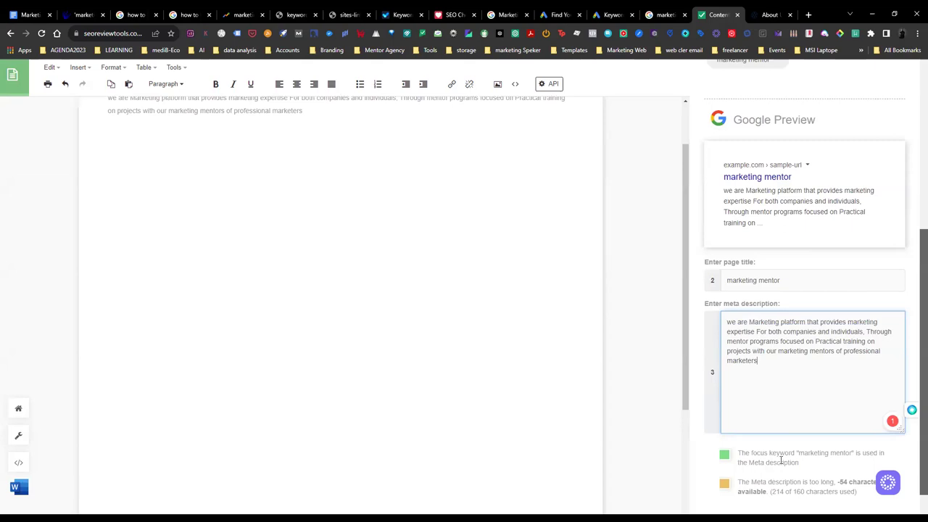
{"action": "scroll", "coordinate": [780, 461], "scroll_direction": "down", "scroll_amount": 1}
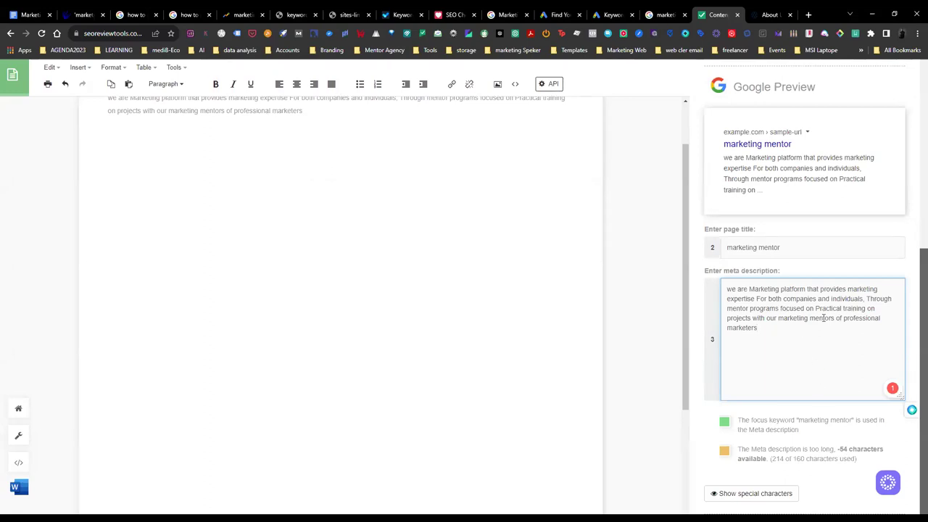
Step: Try shortening the meta description by cutting everything after "Practical trainin", then replace it with the full copied paragraph
{"action": "left_click_drag", "start_coordinate": [774, 330], "coordinate": [850, 324]}
{"action": "left_click_drag", "start_coordinate": [782, 323], "coordinate": [752, 318]}
{"action": "key", "text": "BackSpace"}
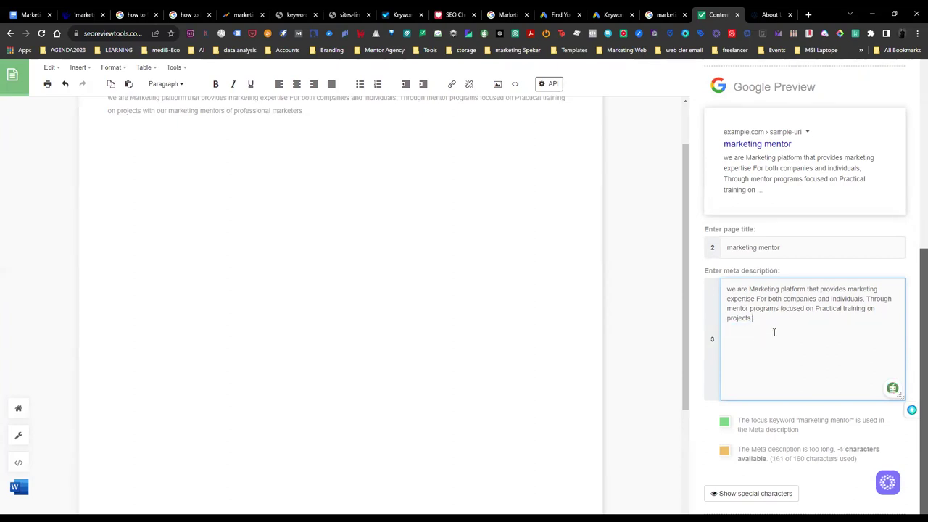
{"action": "key", "text": "ctrl+BackSpace"}
{"action": "key", "text": "BackSpace"}
{"action": "key", "text": "BackSpace"}
{"action": "key", "text": "BackSpace"}
{"action": "key", "text": "BackSpace"}
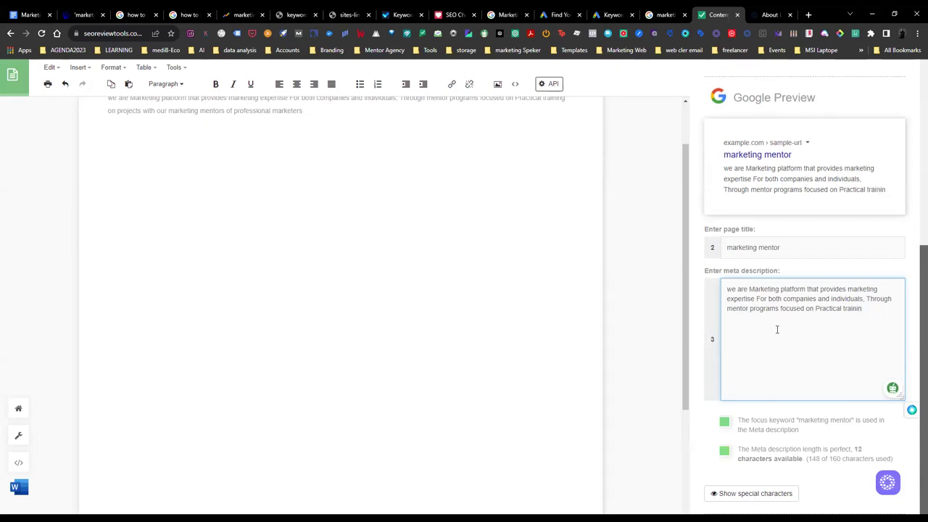
{"action": "key", "text": "ctrl+a"}
{"action": "key", "text": "ctrl+v"}
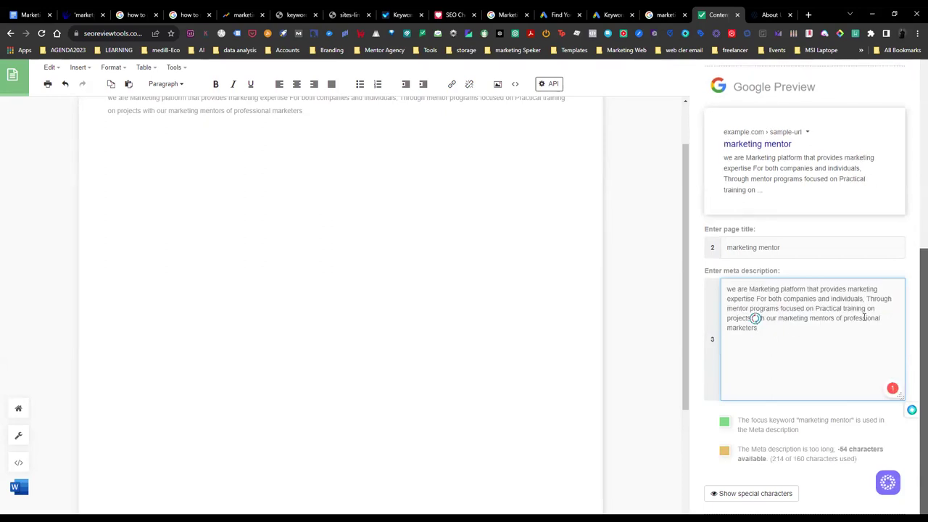
Step: Trim the meta description to start at "Marketing platform" and end at "Practical training on projects"
{"action": "left_click_drag", "start_coordinate": [798, 327], "coordinate": [751, 319]}
{"action": "key", "text": "BackSpace"}
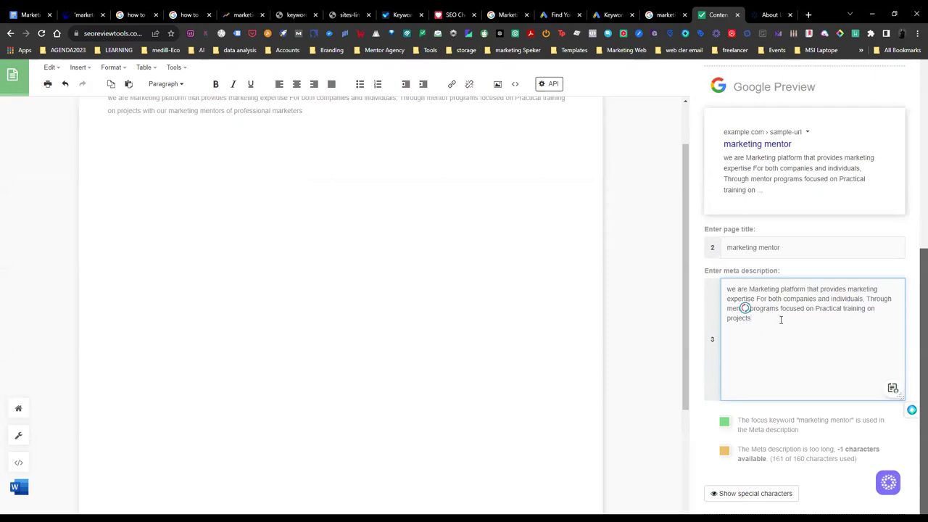
{"action": "key", "text": "Up"}
{"action": "key", "text": "Up"}
{"action": "key", "text": "Up"}
{"action": "key", "text": "BackSpace"}
{"action": "key", "text": "BackSpace"}
{"action": "key", "text": "BackSpace"}
{"action": "key", "text": "BackSpace"}
{"action": "key", "text": "BackSpace"}
{"action": "key", "text": "BackSpace"}
{"action": "key", "text": "BackSpace"}
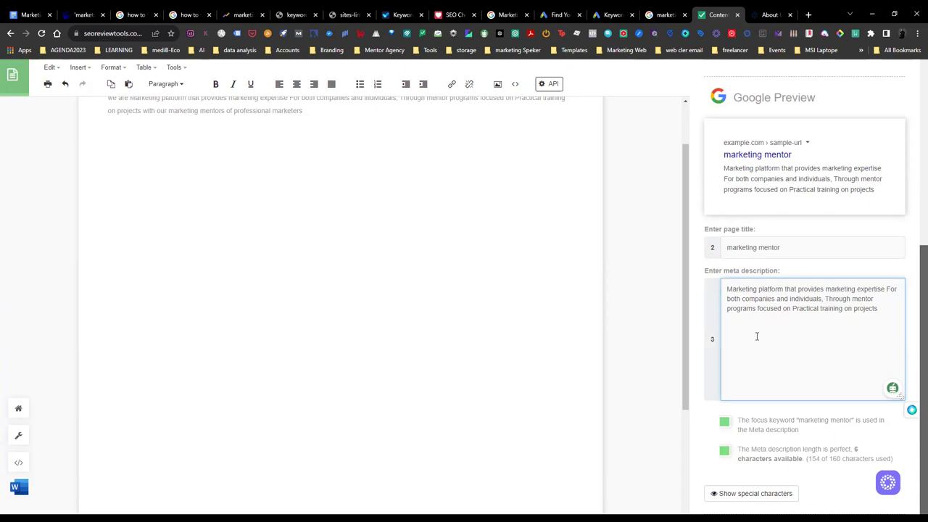
Step: Look through the special characters list, hide it, and examine the title and description in the Google preview
{"action": "left_click", "coordinate": [753, 492]}
{"action": "scroll", "coordinate": [767, 382], "scroll_direction": "down", "scroll_amount": 1}
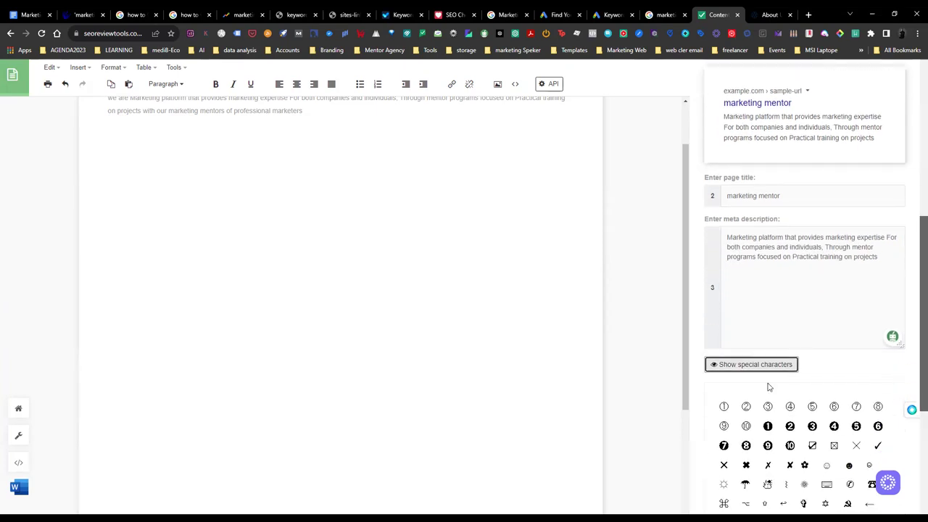
{"action": "left_click", "coordinate": [758, 367]}
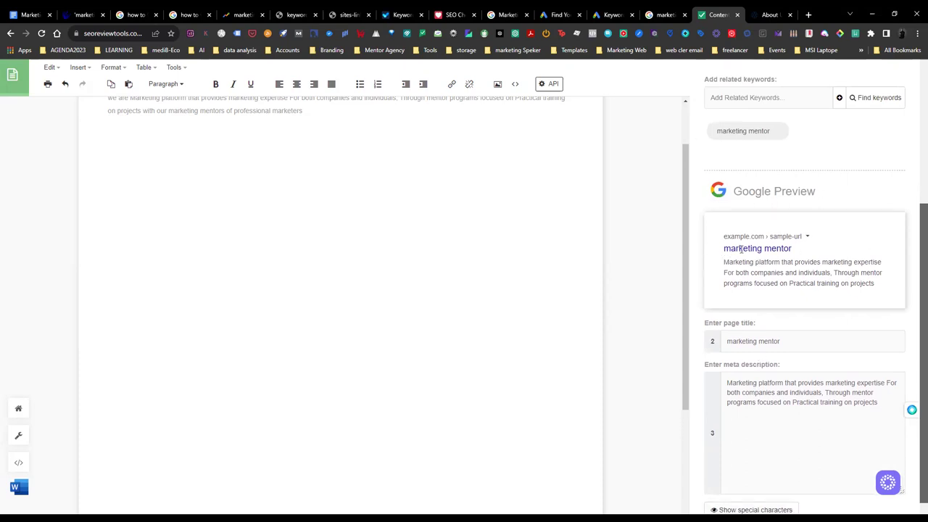
{"action": "left_click_drag", "start_coordinate": [723, 249], "coordinate": [795, 252]}
{"action": "left_click_drag", "start_coordinate": [723, 262], "coordinate": [886, 286]}
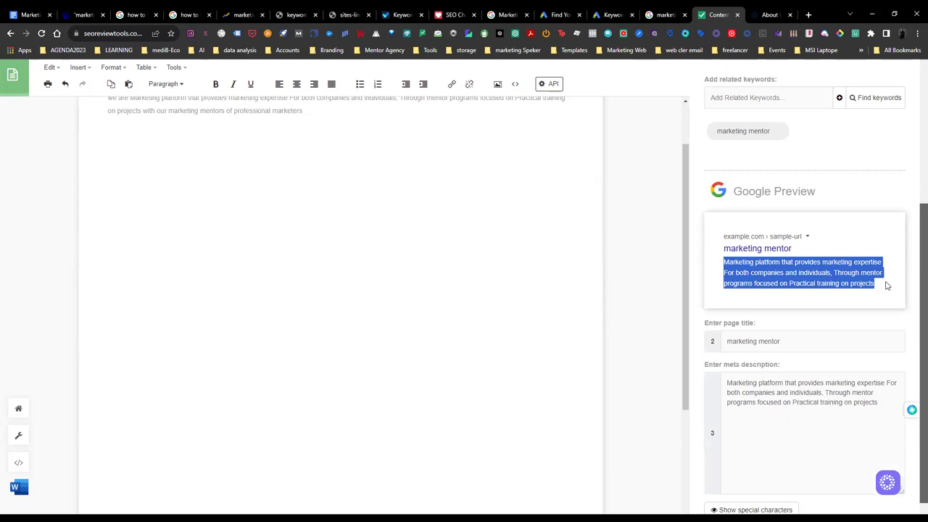
Step: Examine the optimization grade and the SEO optimization tips for page title, meta description and content
{"action": "scroll", "coordinate": [818, 307], "scroll_direction": "up", "scroll_amount": 3}
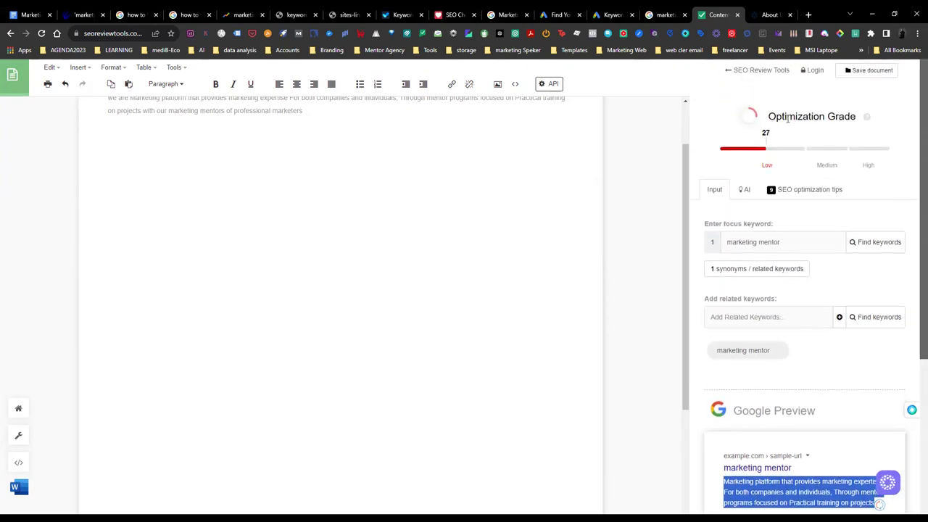
{"action": "left_click_drag", "start_coordinate": [766, 116], "coordinate": [884, 124]}
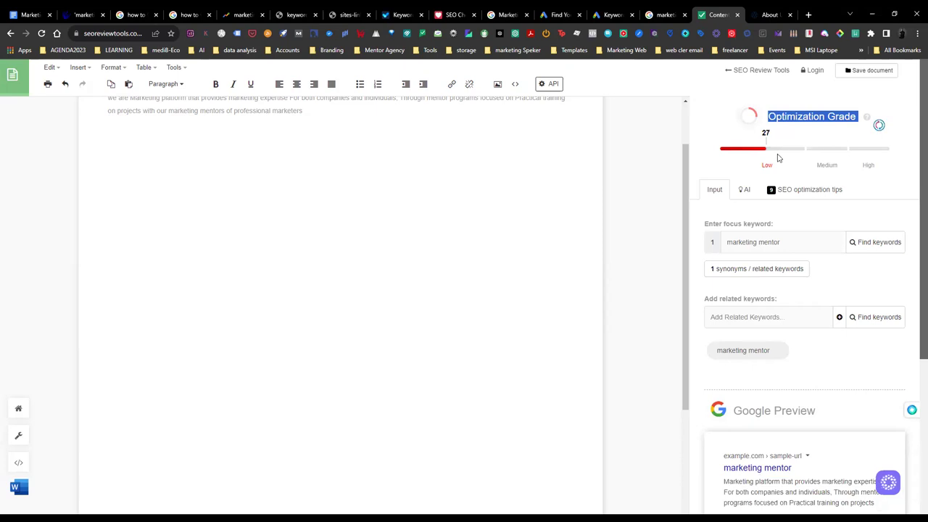
{"action": "left_click", "coordinate": [781, 188]}
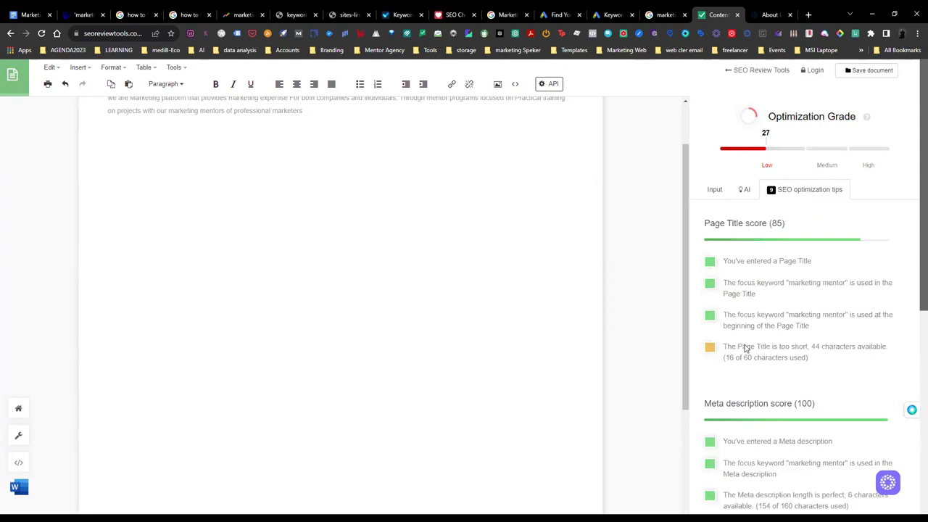
{"action": "scroll", "coordinate": [365, 201], "scroll_direction": "up", "scroll_amount": 1}
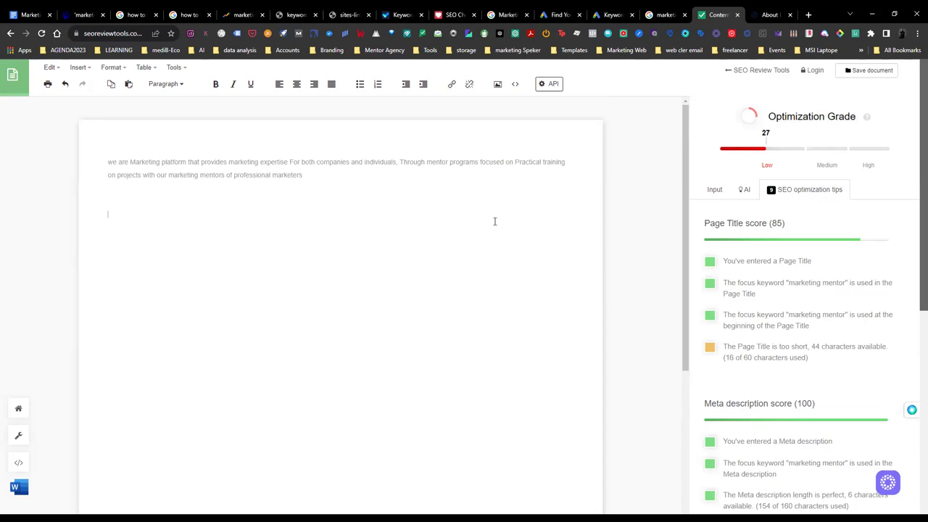
{"action": "scroll", "coordinate": [745, 280], "scroll_direction": "down", "scroll_amount": 4}
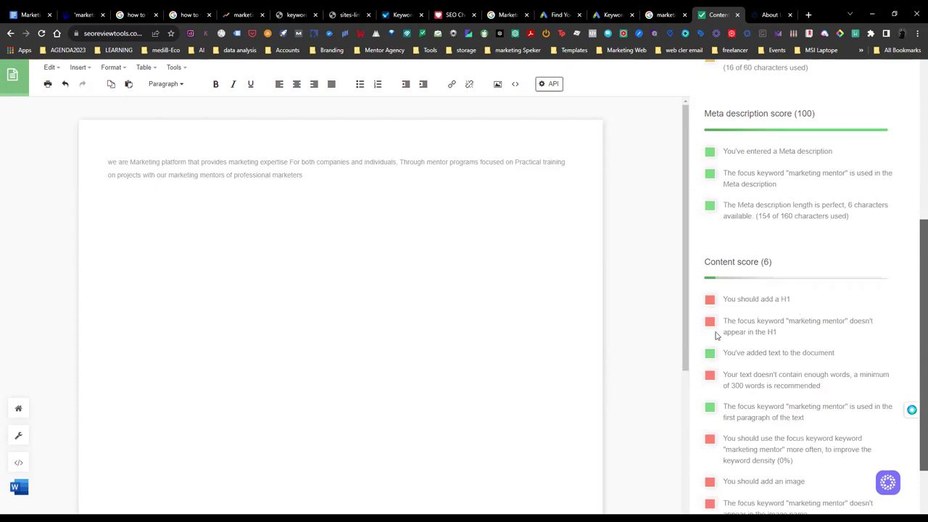
{"action": "scroll", "coordinate": [792, 334], "scroll_direction": "down", "scroll_amount": 1}
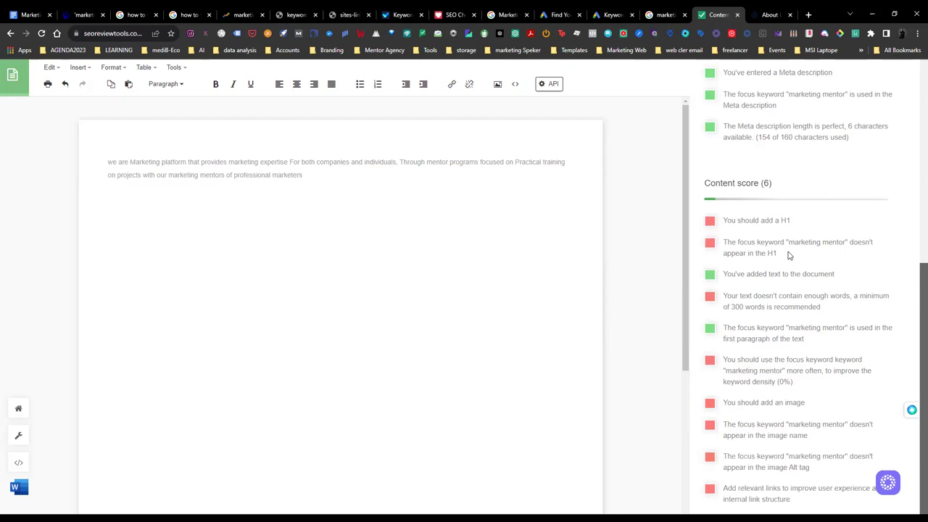
{"action": "left_click_drag", "start_coordinate": [789, 245], "coordinate": [831, 245]}
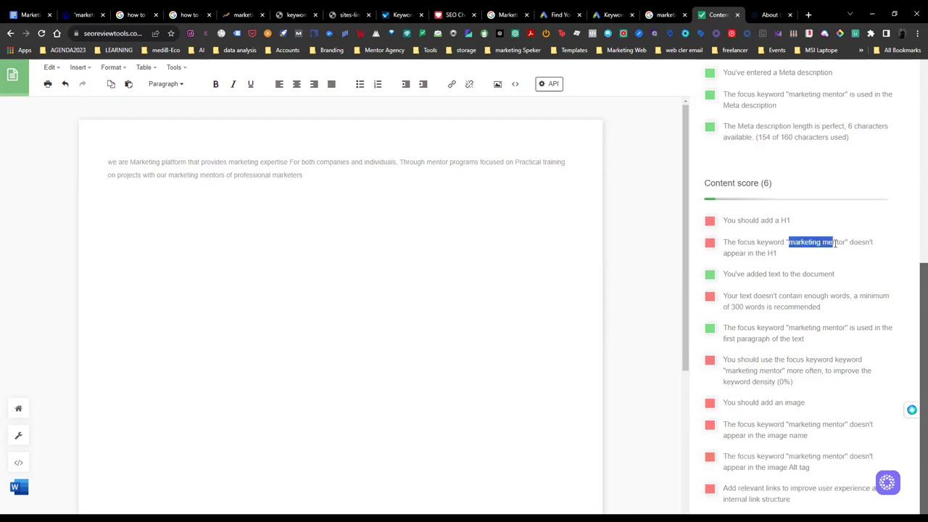
{"action": "left_click", "coordinate": [810, 340]}
{"action": "left_click_drag", "start_coordinate": [808, 340], "coordinate": [724, 326]}
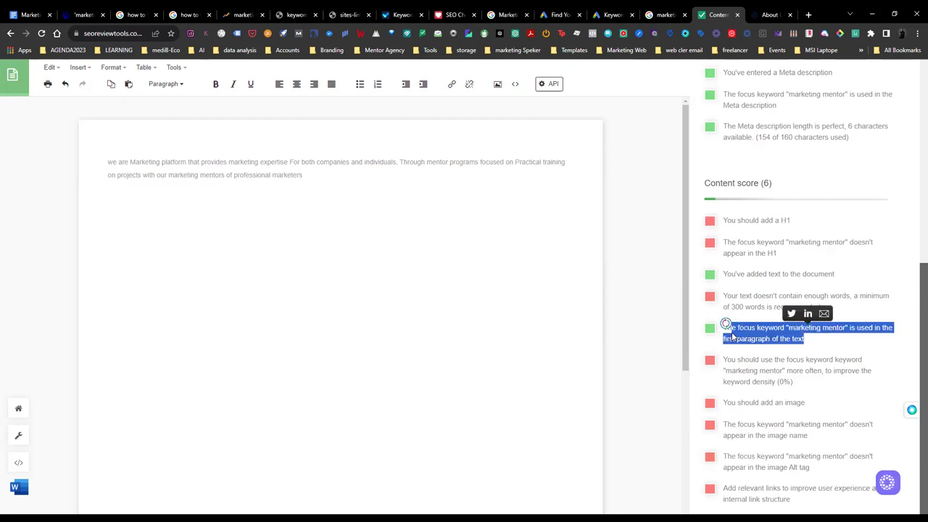
Step: Copy the "Our Mission" heading and text from the About Us page into the editor below the introduction
{"action": "left_click", "coordinate": [770, 14]}
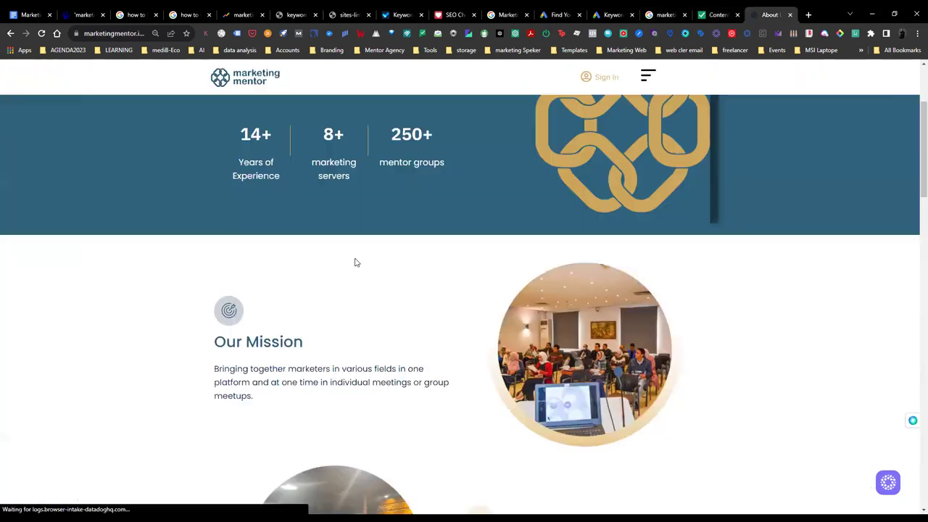
{"action": "scroll", "coordinate": [354, 263], "scroll_direction": "down", "scroll_amount": 2}
{"action": "triple_click", "coordinate": [238, 267]}
{"action": "left_click_drag", "start_coordinate": [239, 268], "coordinate": [211, 238]}
{"action": "key", "text": "ctrl+c"}
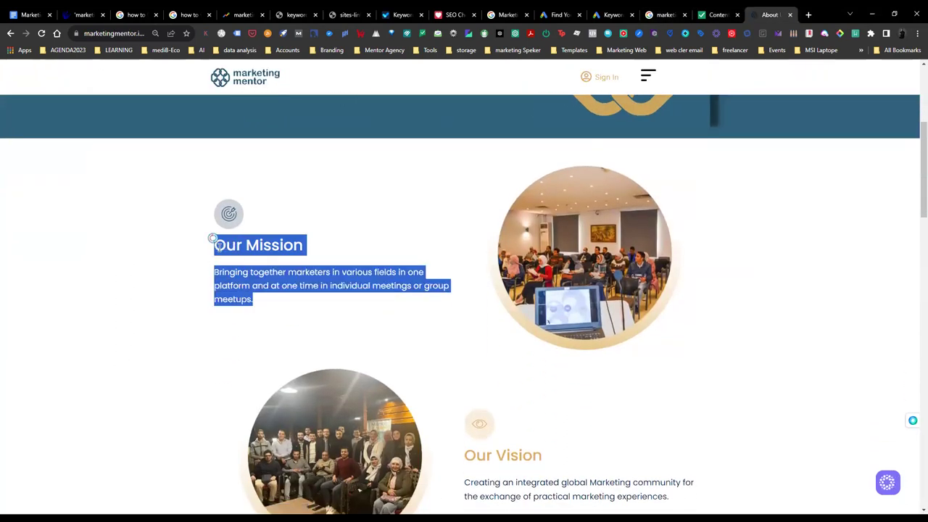
{"action": "left_click", "coordinate": [698, 13]}
{"action": "left_click", "coordinate": [294, 211]}
{"action": "key", "text": "ctrl+v"}
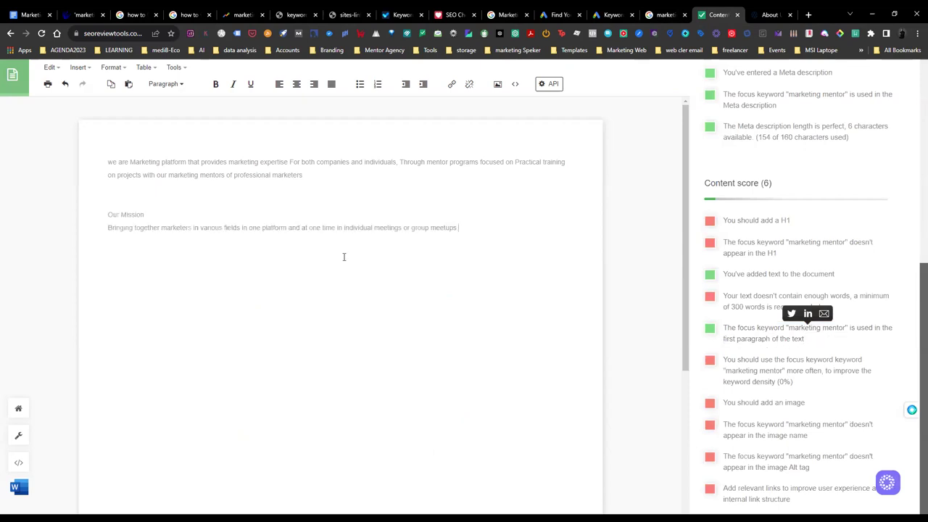
Step: Add the About Us page's "Our Vision" and "We Have A Message That We Work For" sections below the mission text and check the SEO tips
{"action": "left_click", "coordinate": [769, 15]}
{"action": "scroll", "coordinate": [448, 296], "scroll_direction": "down", "scroll_amount": 3}
{"action": "left_click_drag", "start_coordinate": [464, 214], "coordinate": [553, 430]}
{"action": "key", "text": "ctrl+c"}
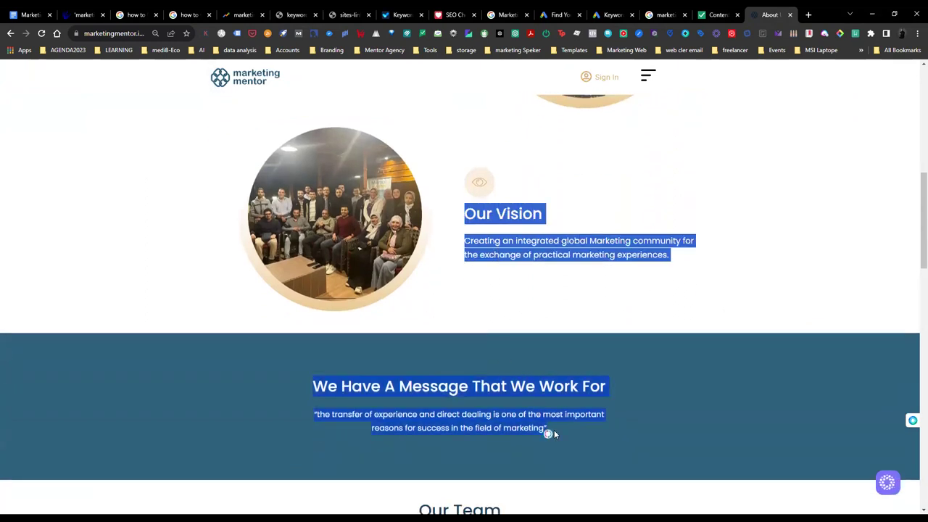
{"action": "left_click", "coordinate": [717, 15]}
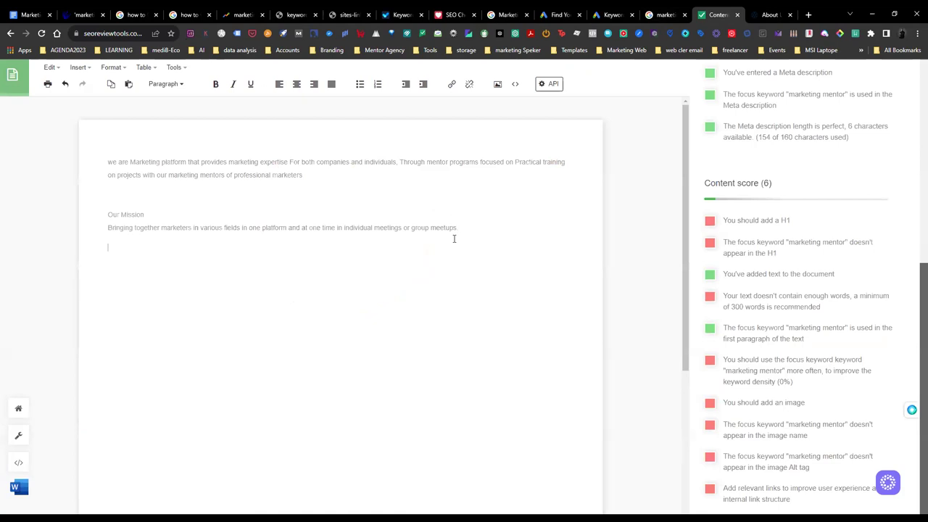
{"action": "type", "text": "Our Vision Creating an integrated global Marketing community for the exchange of practical marketing experiences We Have A Message That We Work For \"the transfer of experience and direct dealing is one of the most important reasons for success in the field of marketing\""}
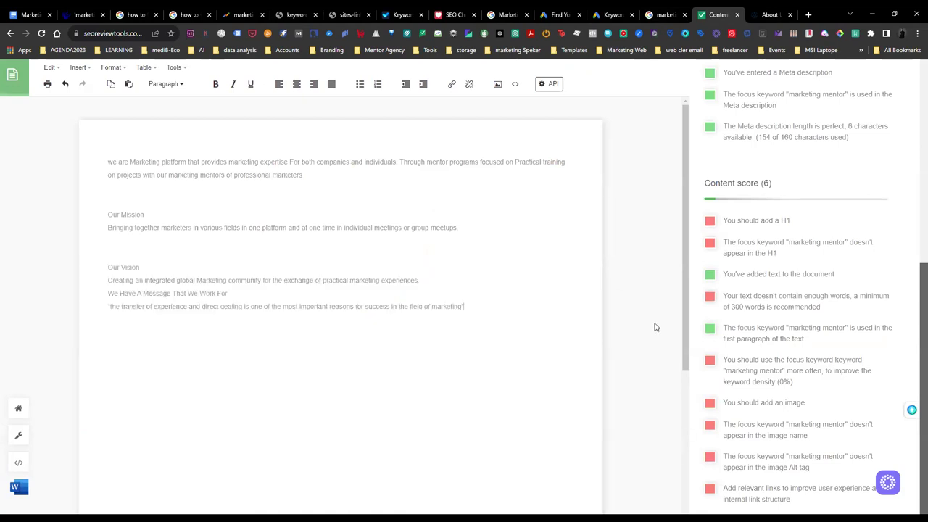
{"action": "scroll", "coordinate": [747, 336], "scroll_direction": "down", "scroll_amount": 1}
{"action": "scroll", "coordinate": [747, 335], "scroll_direction": "up", "scroll_amount": 5}
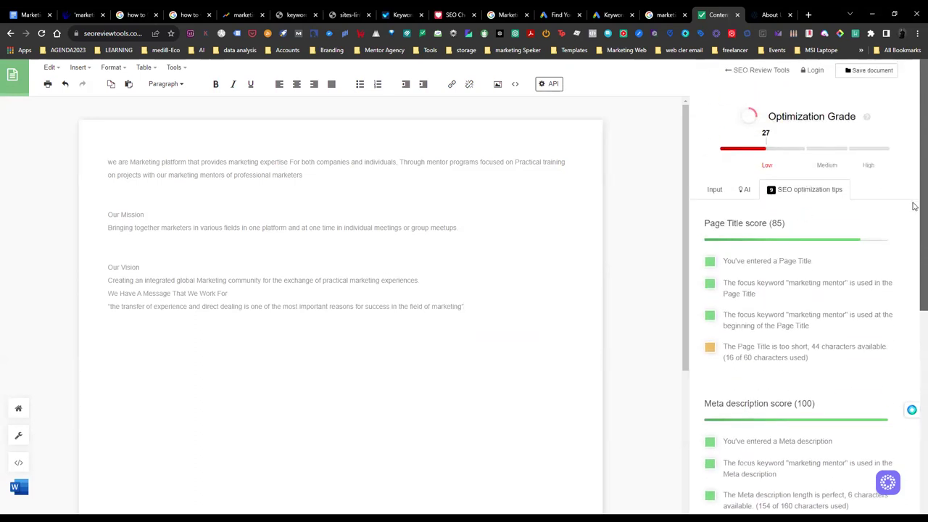
Step: Examine the title, meta description and content tips, the keyword input settings and the optimization grade
{"action": "scroll", "coordinate": [913, 262], "scroll_direction": "down", "scroll_amount": 1}
{"action": "scroll", "coordinate": [913, 262], "scroll_direction": "down", "scroll_amount": 5}
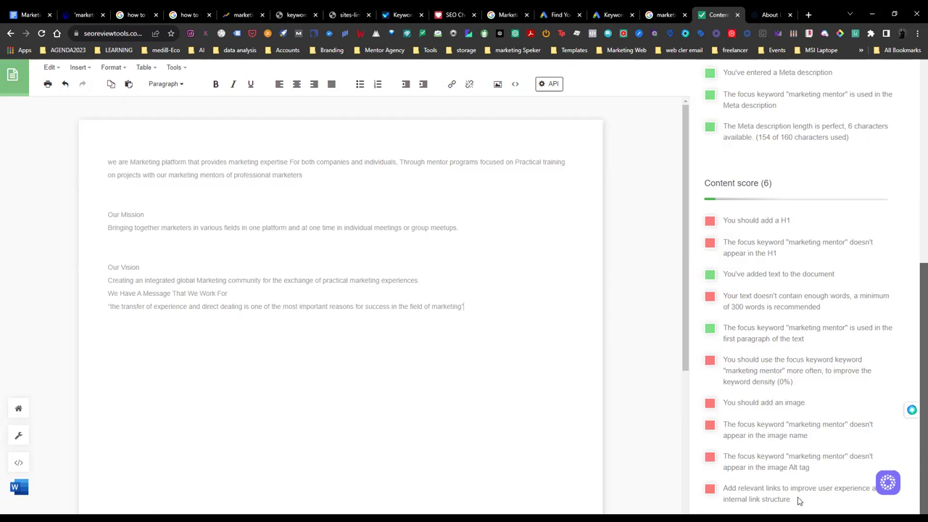
{"action": "scroll", "coordinate": [748, 338], "scroll_direction": "up", "scroll_amount": 5}
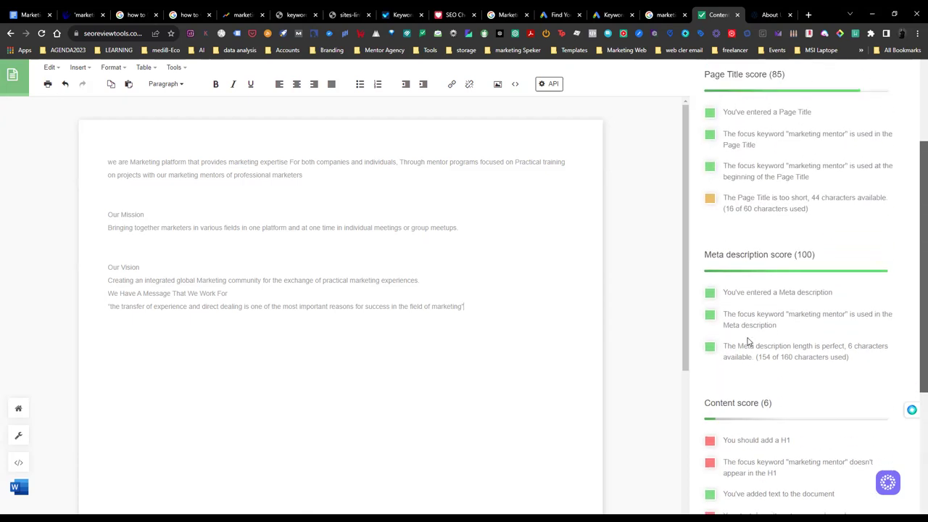
{"action": "scroll", "coordinate": [748, 337], "scroll_direction": "up", "scroll_amount": 1}
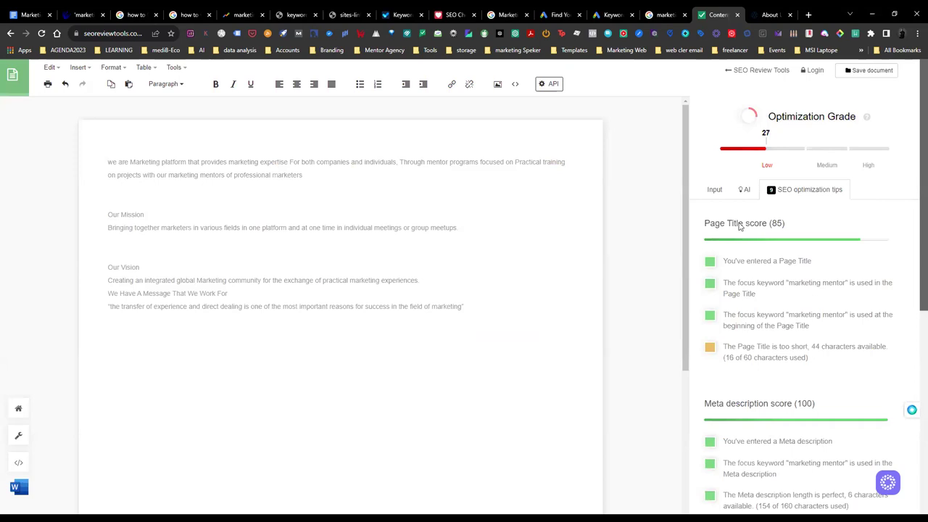
{"action": "left_click", "coordinate": [710, 190]}
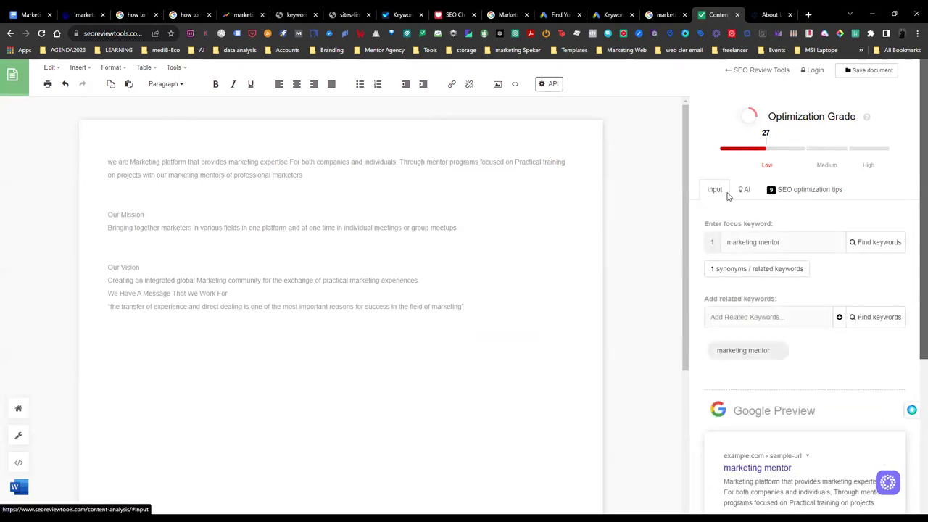
{"action": "scroll", "coordinate": [495, 313], "scroll_direction": "down", "scroll_amount": 2}
{"action": "scroll", "coordinate": [495, 313], "scroll_direction": "up", "scroll_amount": 2}
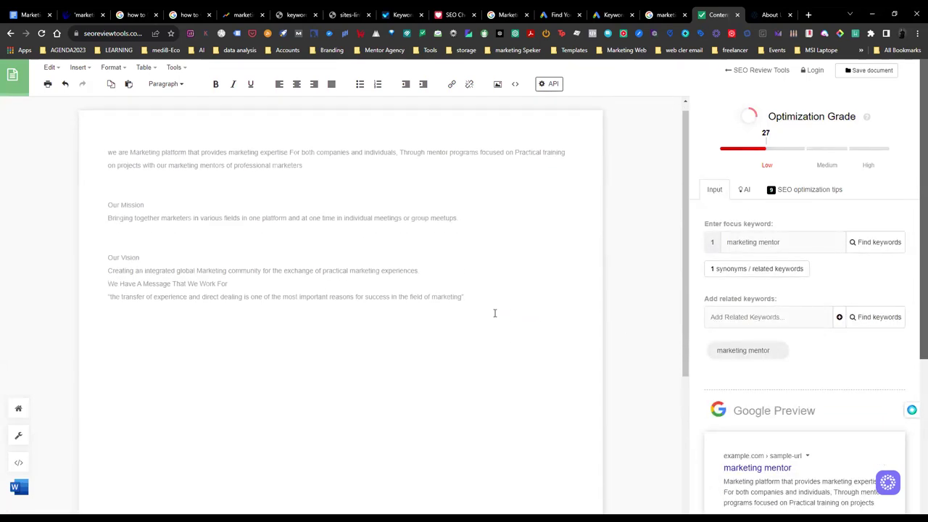
{"action": "left_click_drag", "start_coordinate": [767, 116], "coordinate": [866, 115]}
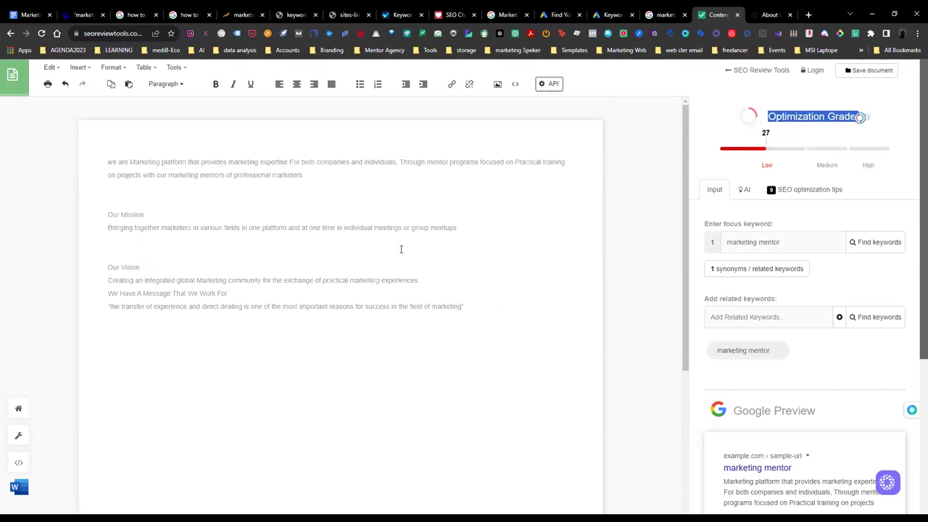
Step: Fill the AI Writer prompt with the copied "Our Vision" and "We Have A Message That We Work For" text
{"action": "left_click", "coordinate": [747, 190]}
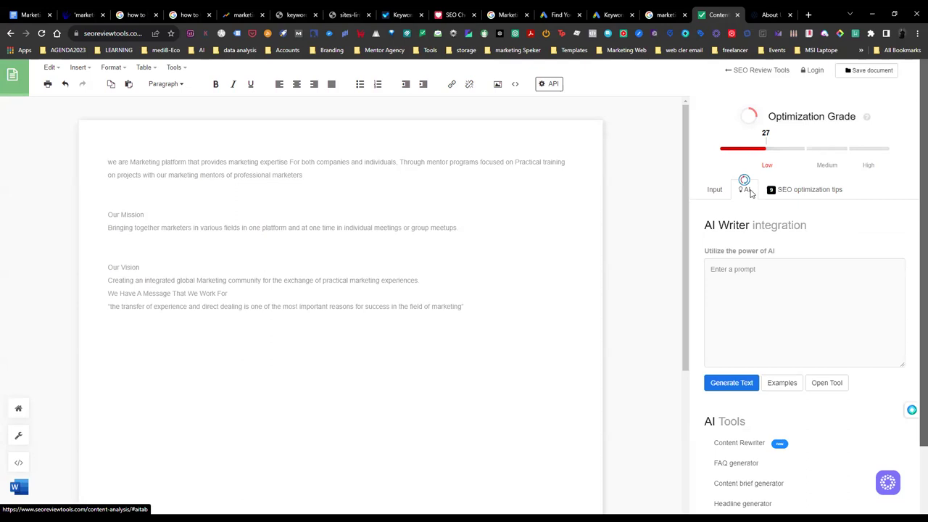
{"action": "left_click", "coordinate": [715, 269]}
{"action": "key", "text": "ctrl+v"}
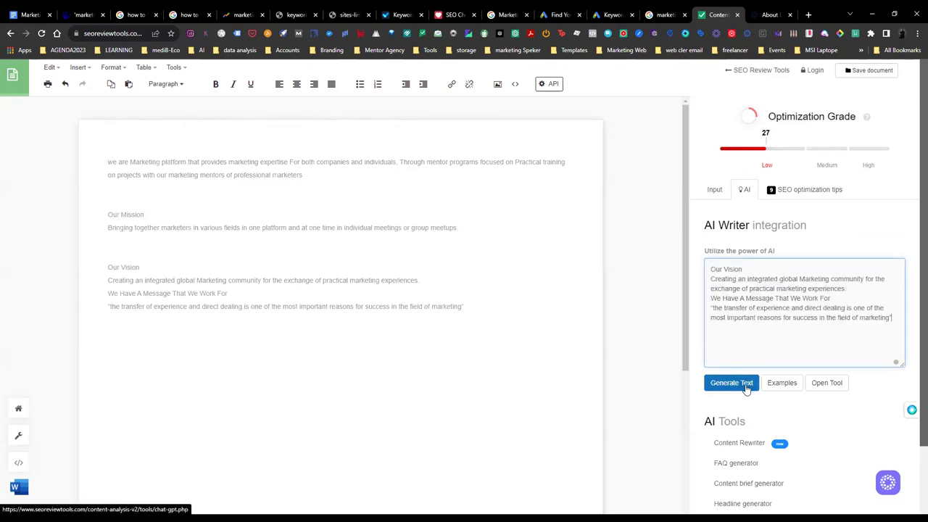
Step: Copy the introductory paragraph from the About Us page and replace the AI Writer prompt with it
{"action": "left_click", "coordinate": [770, 15]}
{"action": "scroll", "coordinate": [915, 81], "scroll_direction": "up", "scroll_amount": 7}
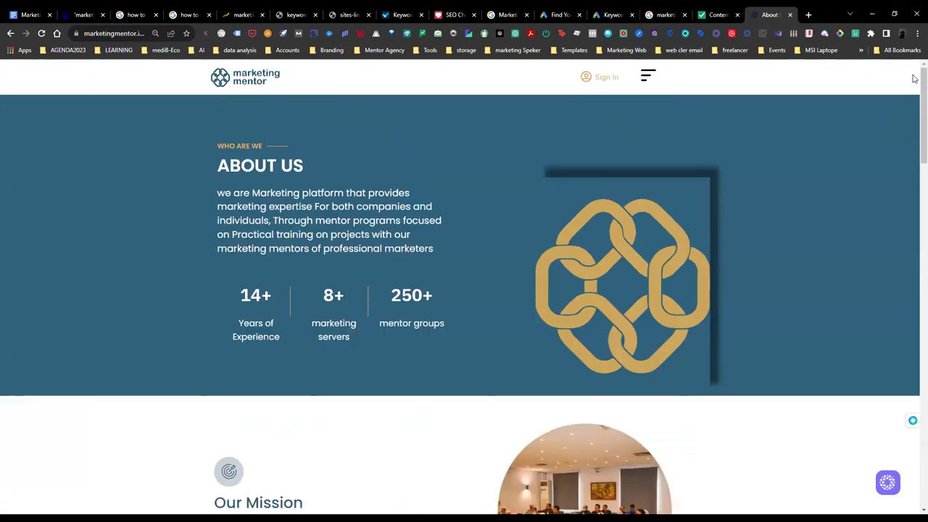
{"action": "left_click_drag", "start_coordinate": [489, 244], "coordinate": [216, 178]}
{"action": "left_click", "coordinate": [454, 255]}
{"action": "left_click_drag", "start_coordinate": [454, 255], "coordinate": [209, 188]}
{"action": "key", "text": "ctrl+c"}
{"action": "left_click", "coordinate": [716, 14]}
{"action": "left_click", "coordinate": [773, 288]}
{"action": "key", "text": "ctrl+a"}
{"action": "key", "text": "ctrl+v"}
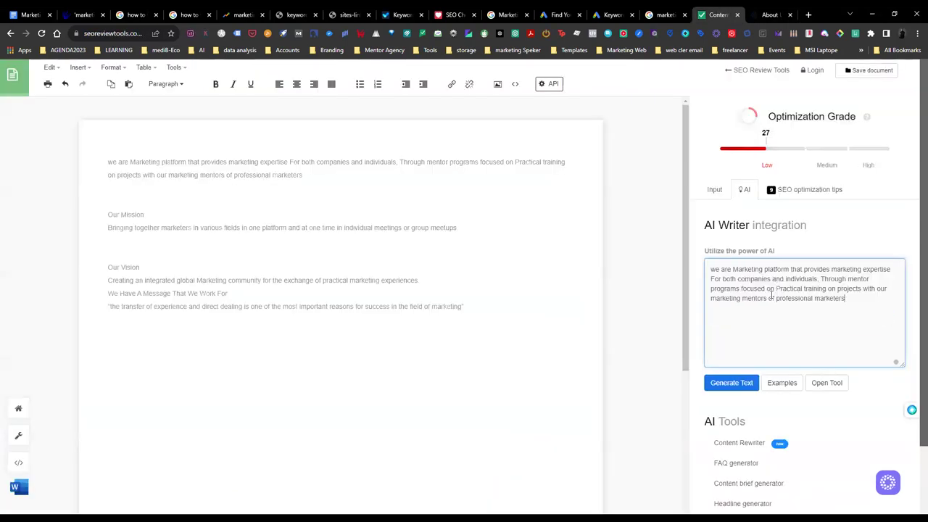
Step: Look through the AI writing assistant's country list, keep United States, and generate text from the prompt
{"action": "left_click", "coordinate": [737, 386]}
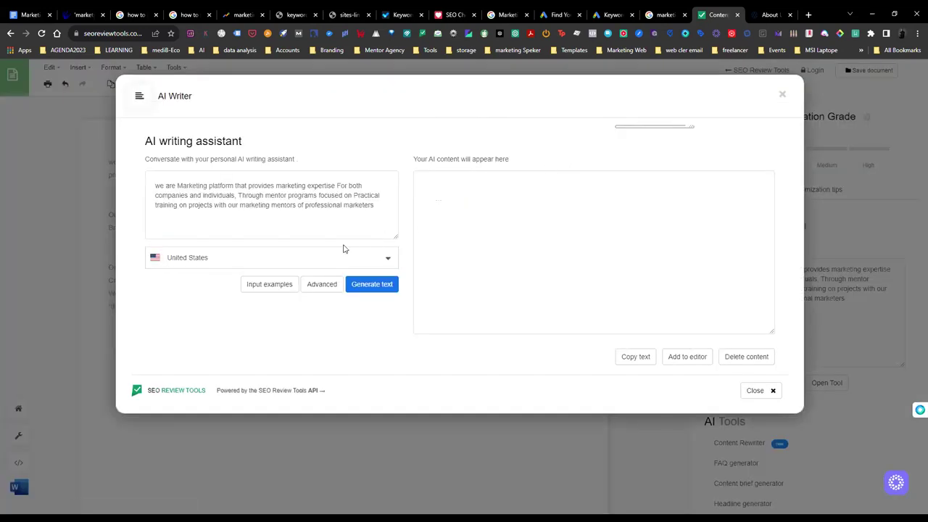
{"action": "left_click", "coordinate": [248, 262]}
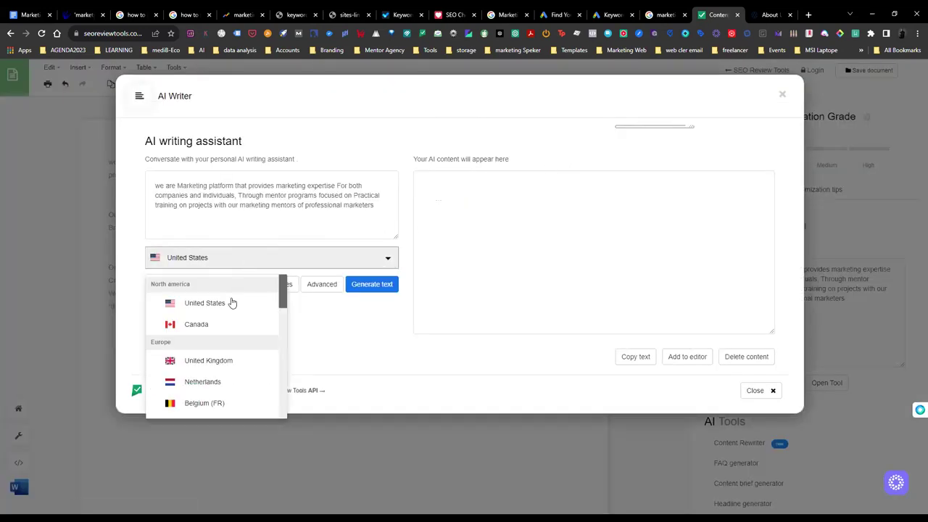
{"action": "scroll", "coordinate": [217, 357], "scroll_direction": "down", "scroll_amount": 5}
{"action": "scroll", "coordinate": [218, 356], "scroll_direction": "down", "scroll_amount": 5}
{"action": "scroll", "coordinate": [218, 355], "scroll_direction": "up", "scroll_amount": 3}
{"action": "scroll", "coordinate": [227, 342], "scroll_direction": "up", "scroll_amount": 8}
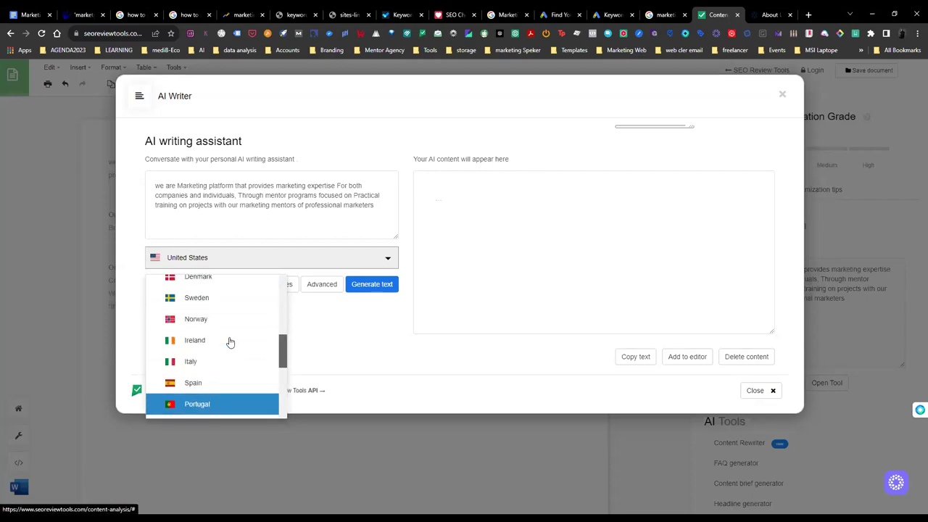
{"action": "left_click", "coordinate": [336, 333]}
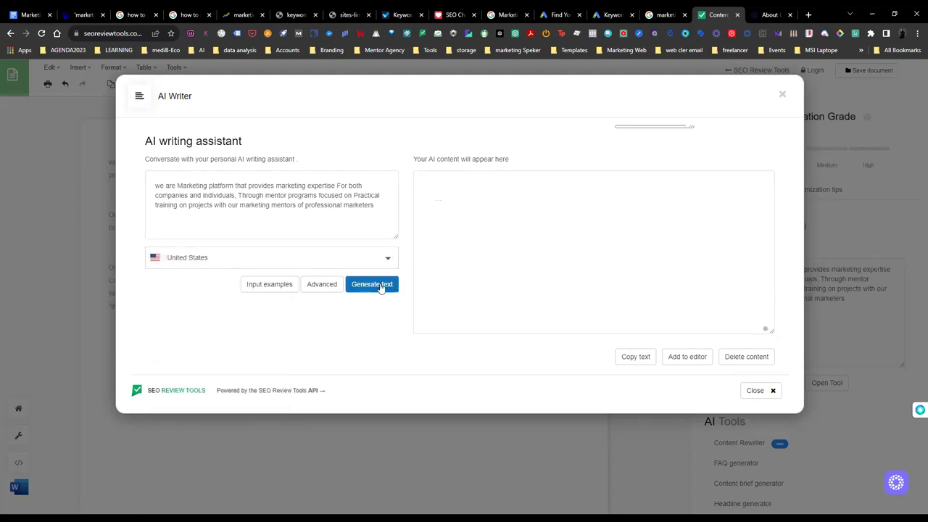
{"action": "left_click", "coordinate": [378, 284]}
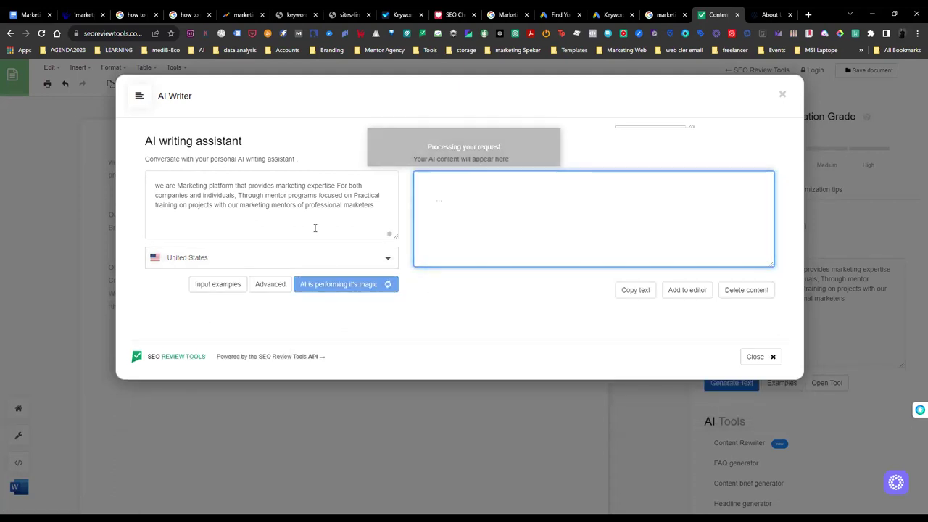
Step: Read through the AI-generated text in the AI Writer as it is produced
{"action": "left_click", "coordinate": [517, 253]}
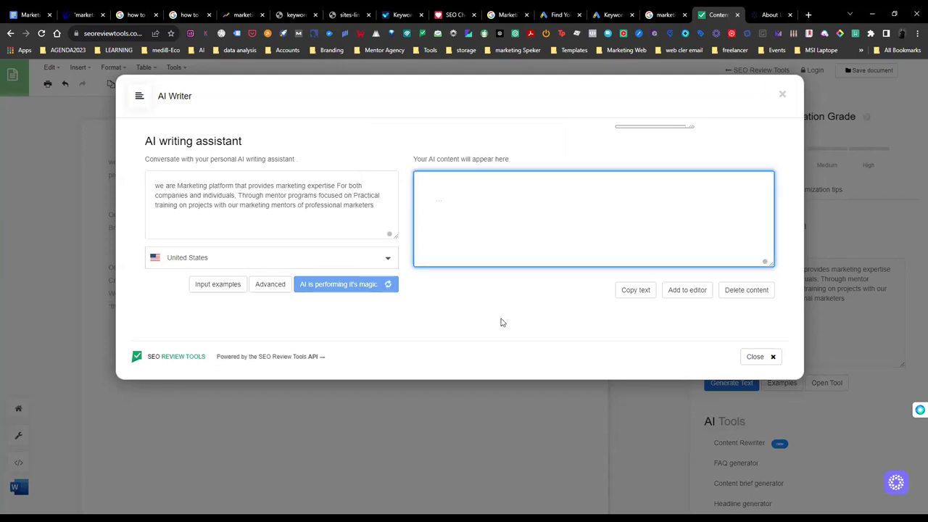
{"action": "left_click", "coordinate": [668, 277]}
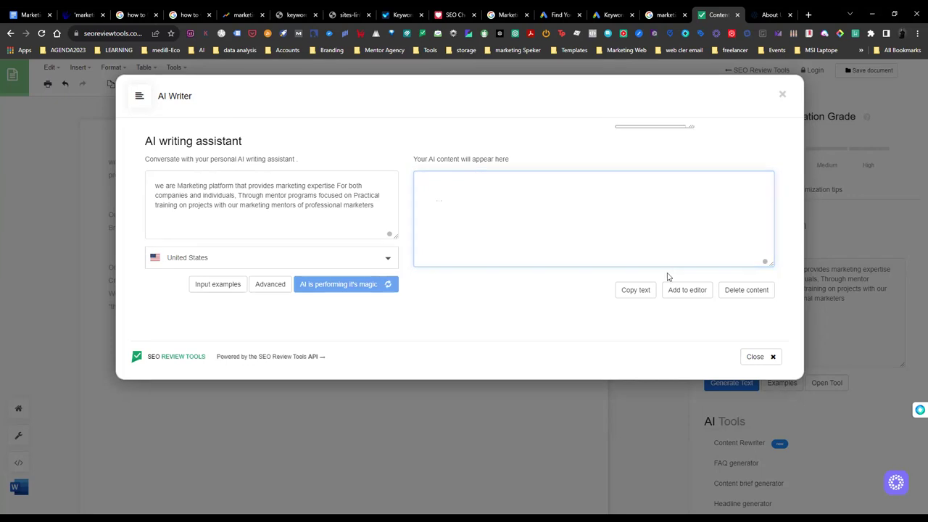
{"action": "left_click", "coordinate": [465, 204]}
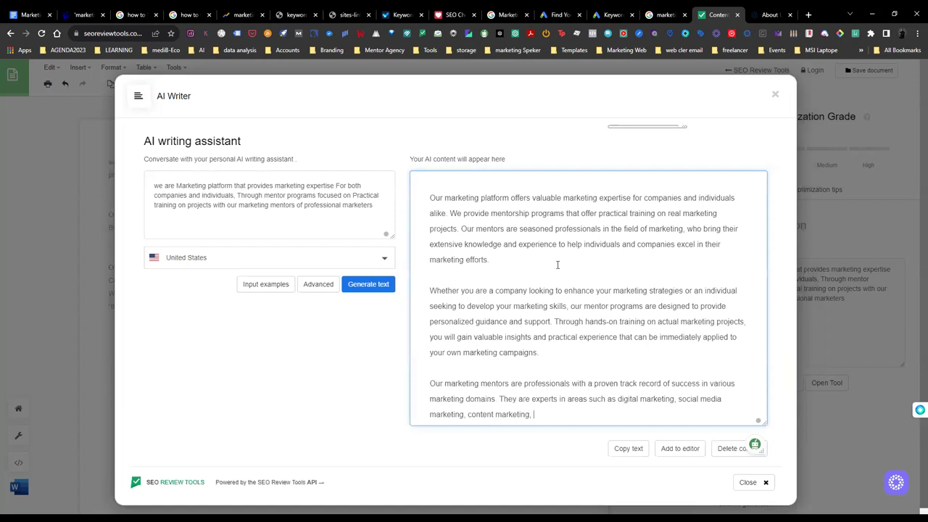
{"action": "scroll", "coordinate": [557, 265], "scroll_direction": "down", "scroll_amount": 2}
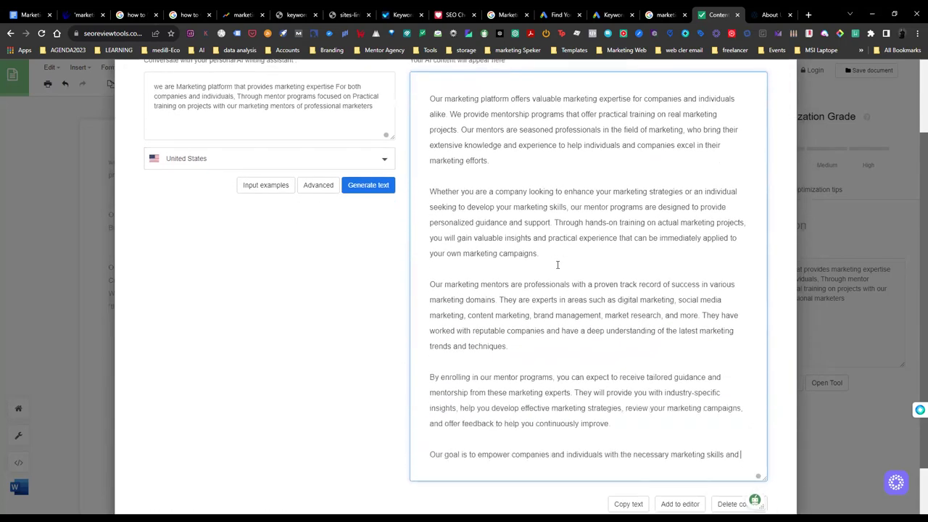
{"action": "scroll", "coordinate": [557, 264], "scroll_direction": "down", "scroll_amount": 1}
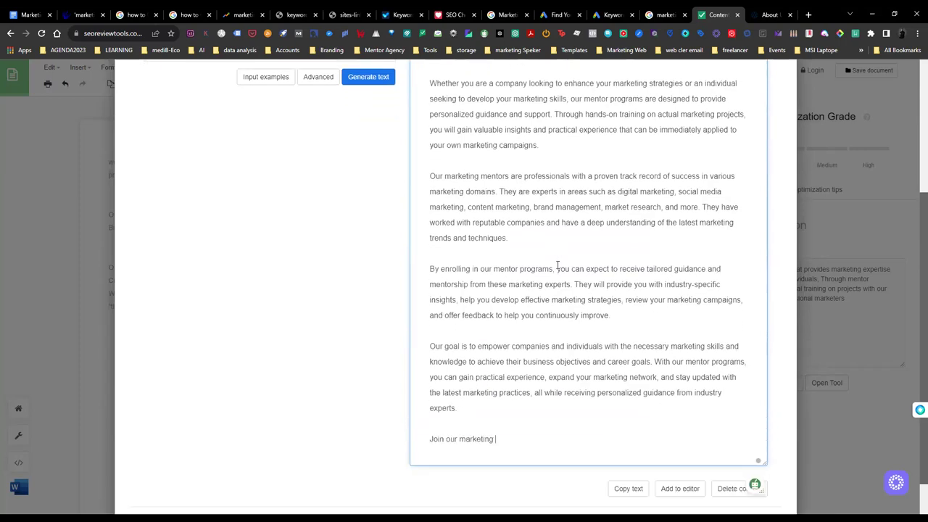
{"action": "scroll", "coordinate": [558, 265], "scroll_direction": "up", "scroll_amount": 1}
{"action": "scroll", "coordinate": [557, 265], "scroll_direction": "up", "scroll_amount": 2}
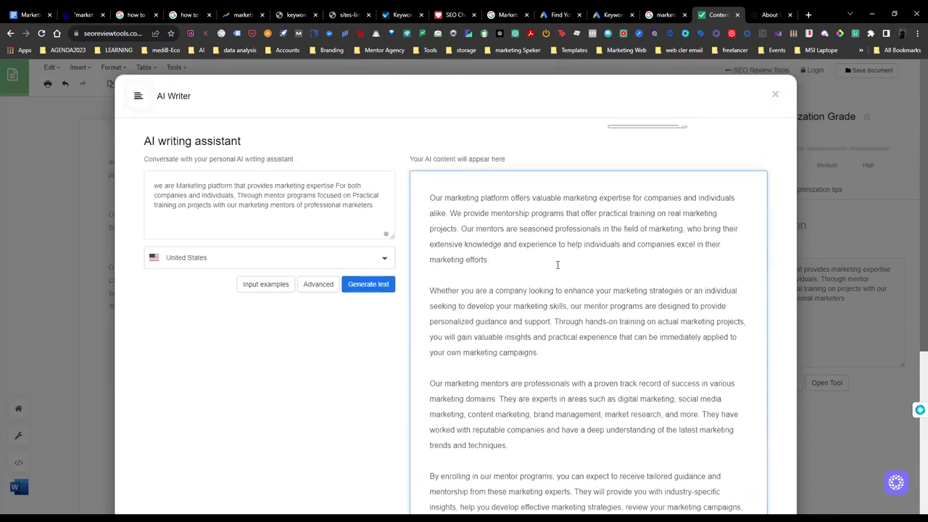
{"action": "scroll", "coordinate": [558, 265], "scroll_direction": "down", "scroll_amount": 4}
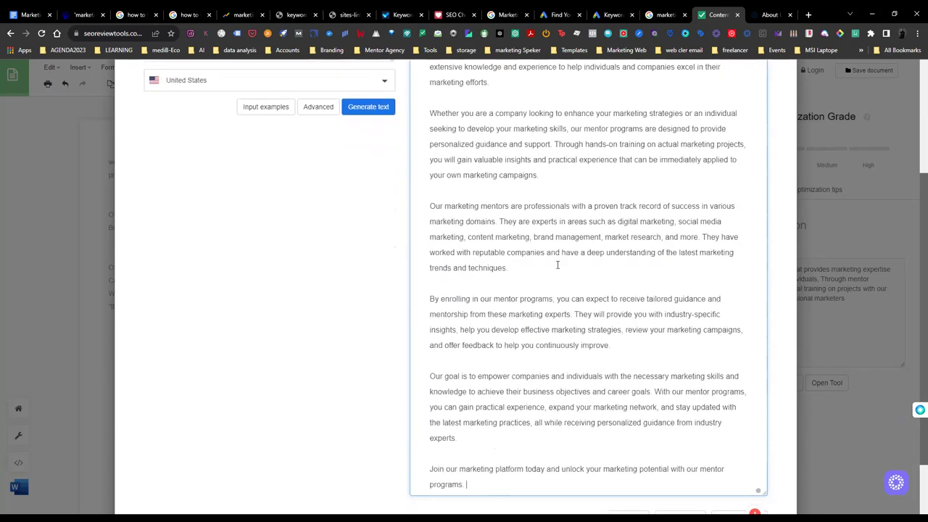
Step: Add the full AI-generated text to the editor below the existing sections and close the AI Writer
{"action": "key", "text": "ctrl+a"}
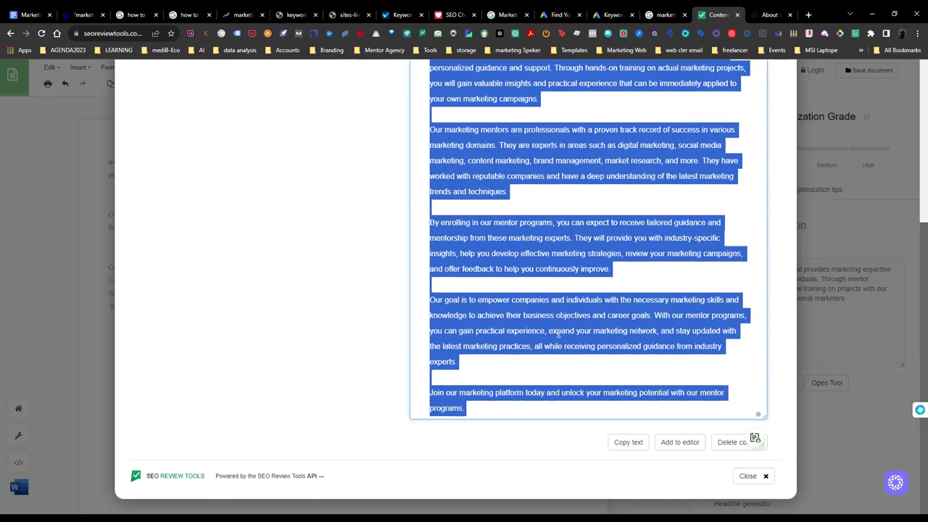
{"action": "left_click", "coordinate": [768, 11]}
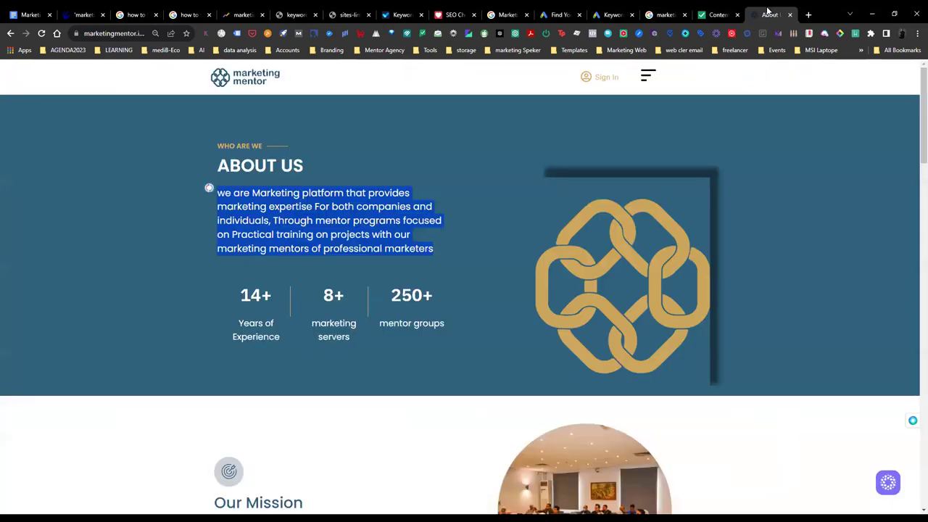
{"action": "left_click", "coordinate": [721, 13]}
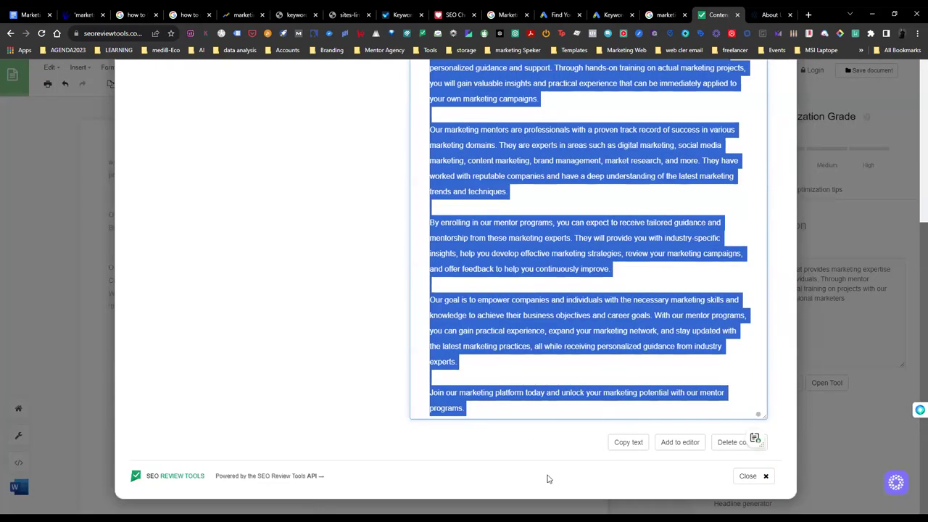
{"action": "left_click", "coordinate": [685, 446]}
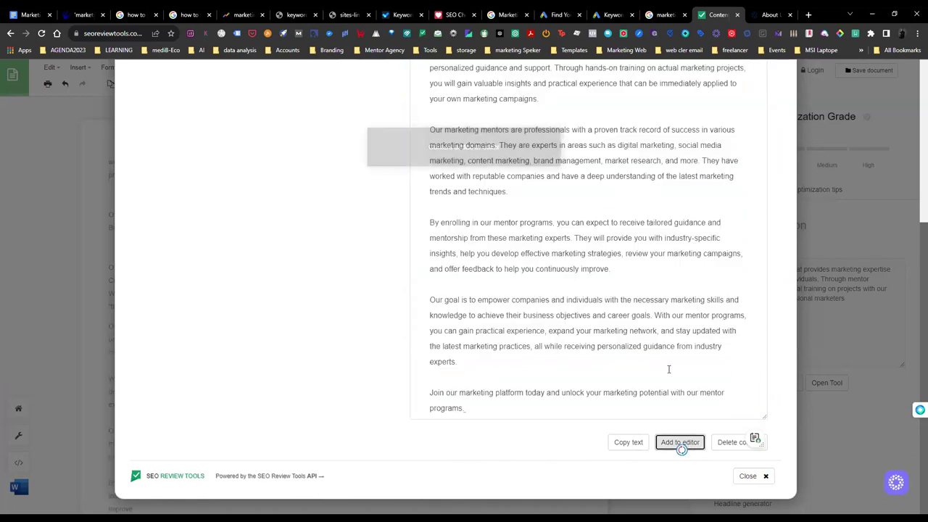
{"action": "left_click", "coordinate": [754, 476]}
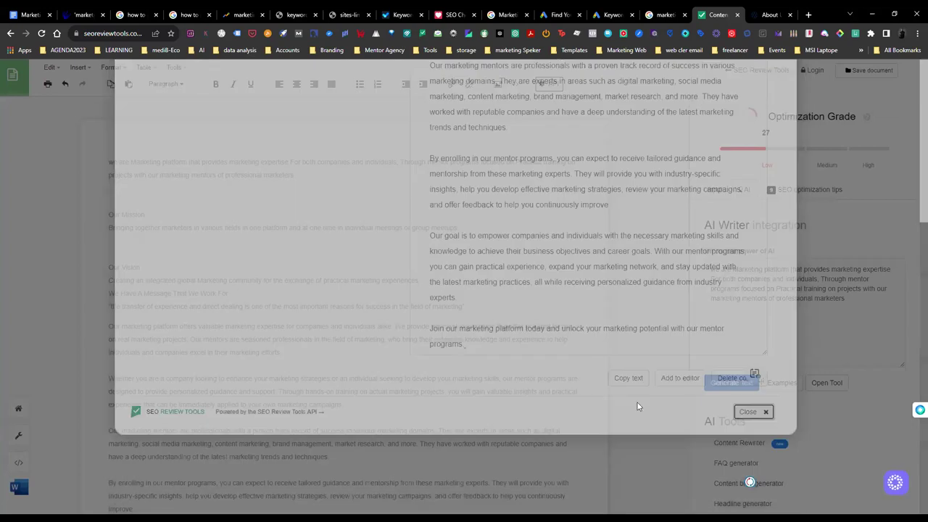
{"action": "scroll", "coordinate": [564, 180], "scroll_direction": "down", "scroll_amount": 3}
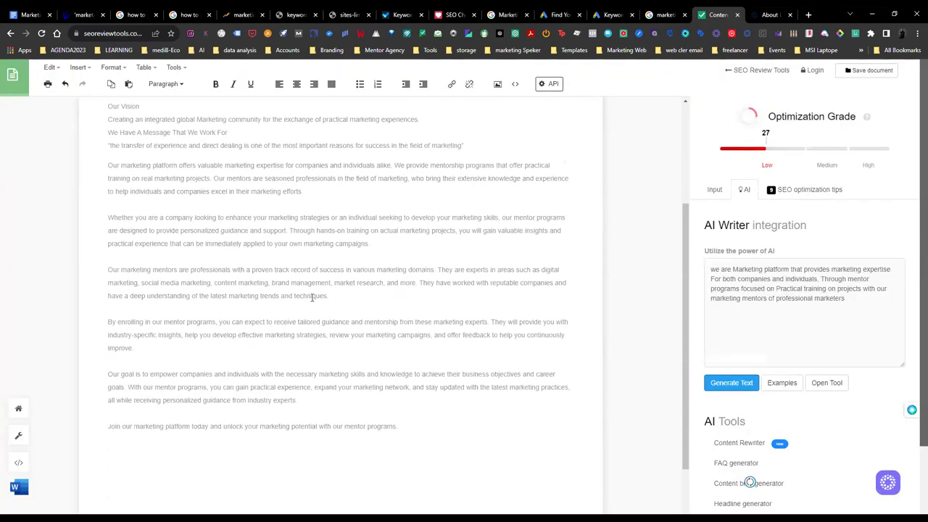
{"action": "scroll", "coordinate": [565, 341], "scroll_direction": "up", "scroll_amount": 2}
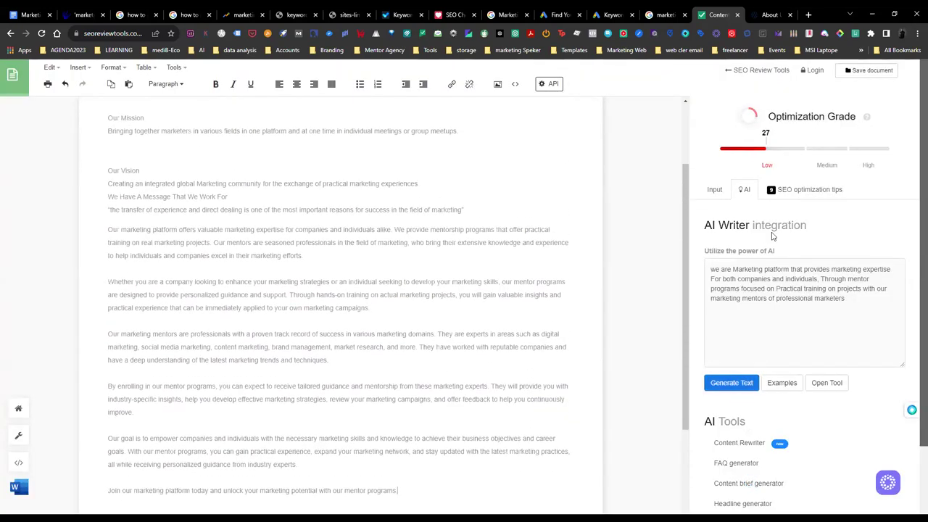
Step: Check the SEO optimization tips for the expanded content, including the page title length, and review the added paragraphs
{"action": "left_click", "coordinate": [807, 189]}
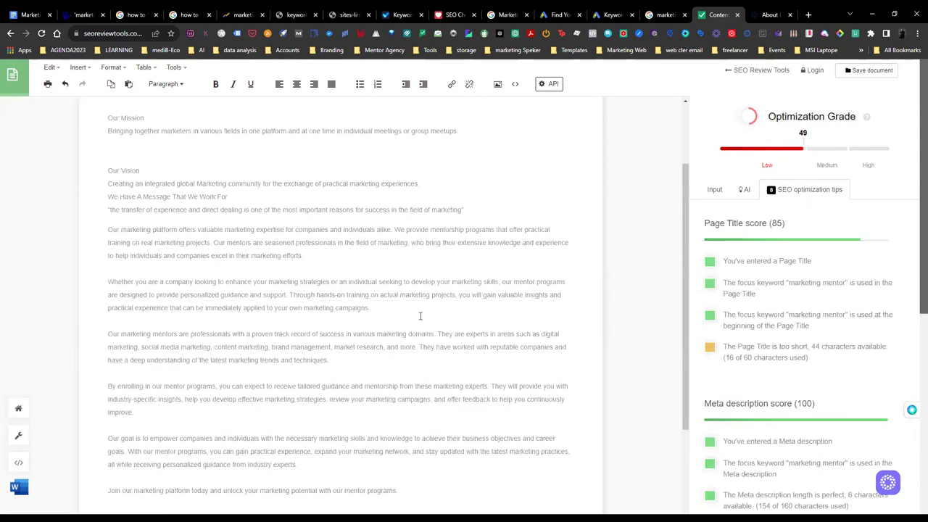
{"action": "triple_click", "coordinate": [817, 363]}
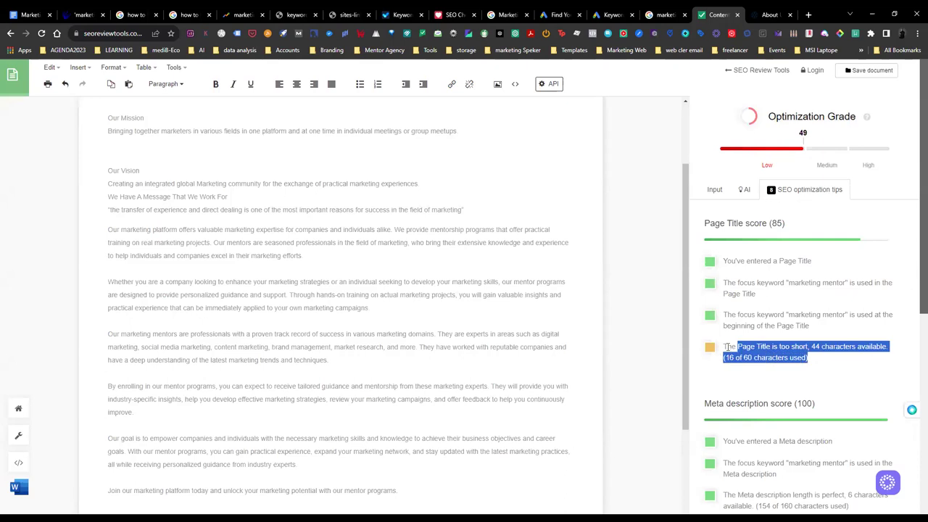
{"action": "scroll", "coordinate": [737, 369], "scroll_direction": "down", "scroll_amount": 2}
{"action": "scroll", "coordinate": [497, 423], "scroll_direction": "down", "scroll_amount": 2}
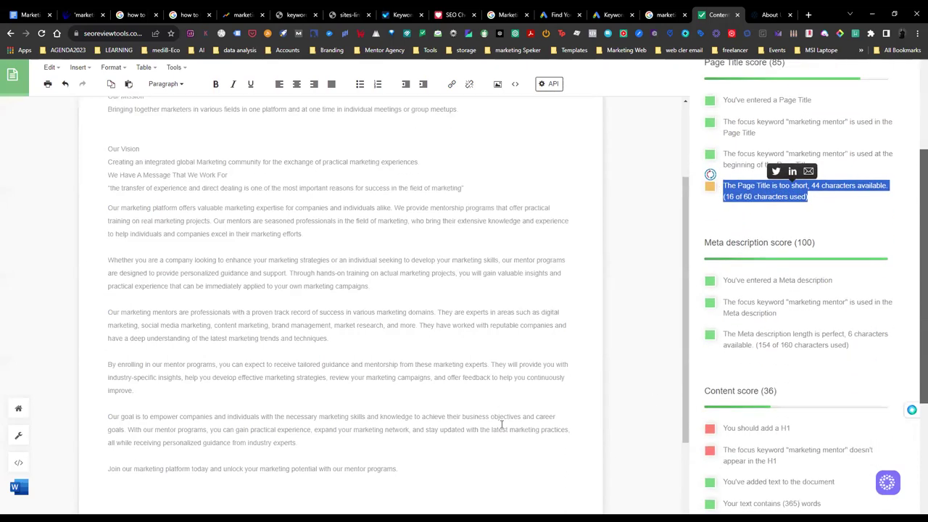
{"action": "scroll", "coordinate": [526, 411], "scroll_direction": "down", "scroll_amount": 1}
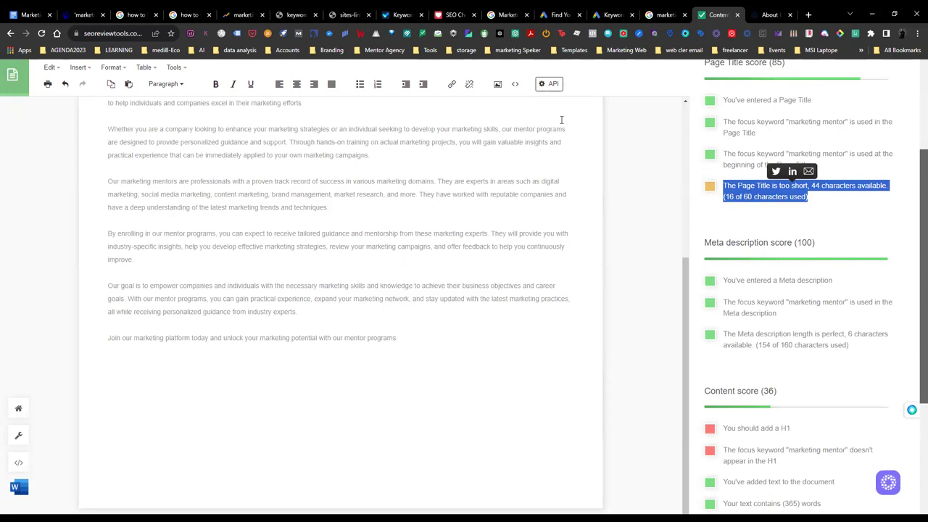
{"action": "scroll", "coordinate": [551, 356], "scroll_direction": "up", "scroll_amount": 2}
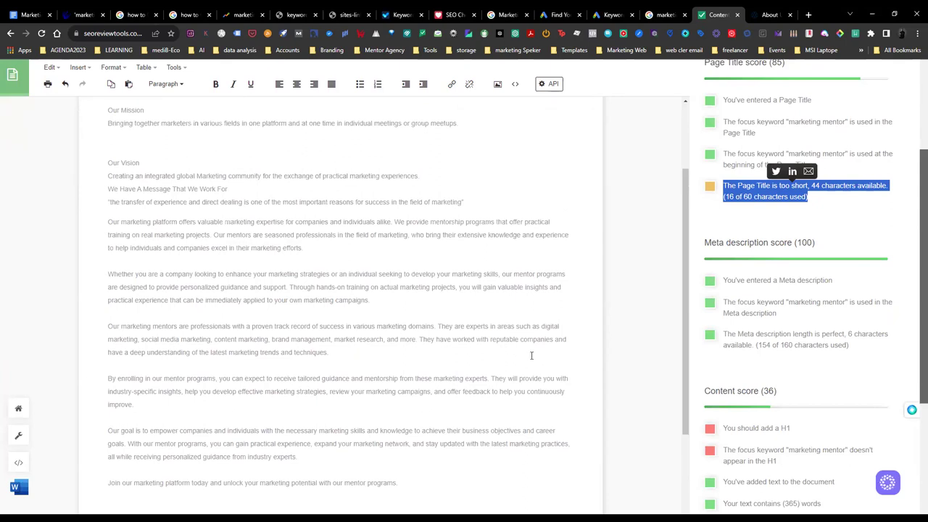
{"action": "left_click", "coordinate": [442, 327]}
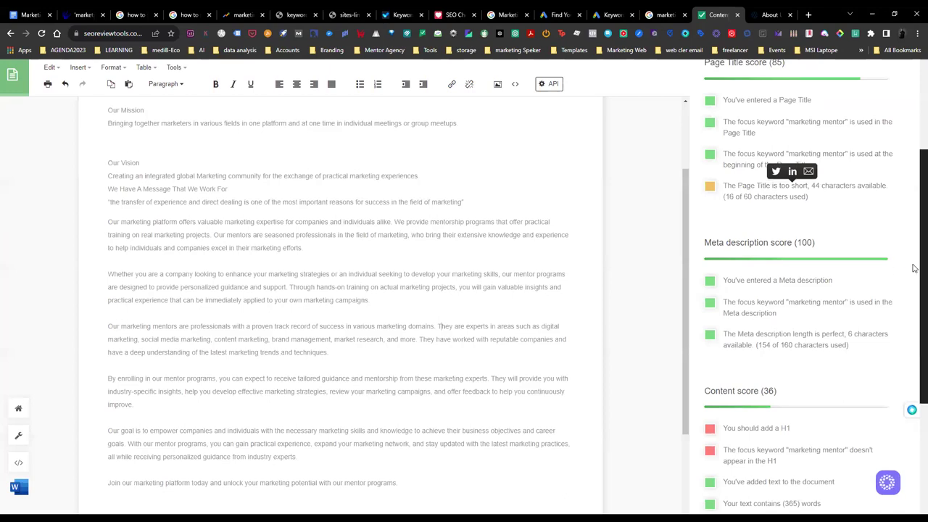
Step: Check the optimization grade and page title score, and review the document from its beginning
{"action": "scroll", "coordinate": [913, 268], "scroll_direction": "up", "scroll_amount": 4}
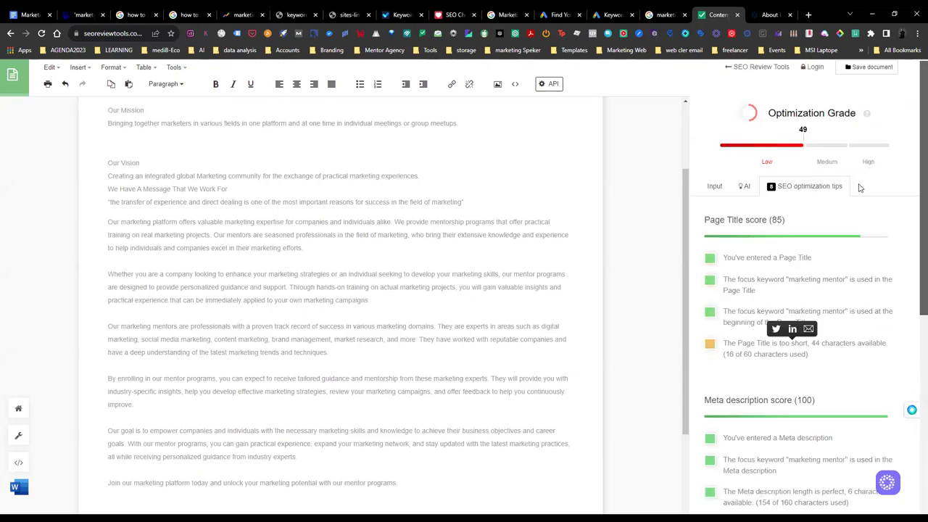
{"action": "scroll", "coordinate": [573, 317], "scroll_direction": "up", "scroll_amount": 3}
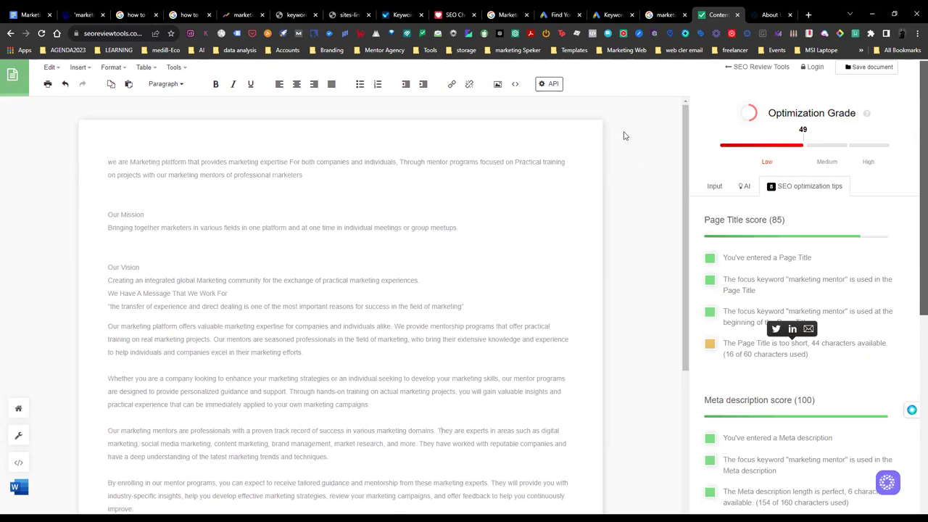
Step: Launch the SEO Search Simulator extension from a new browser tab and activate its search query field
{"action": "left_click", "coordinate": [807, 16]}
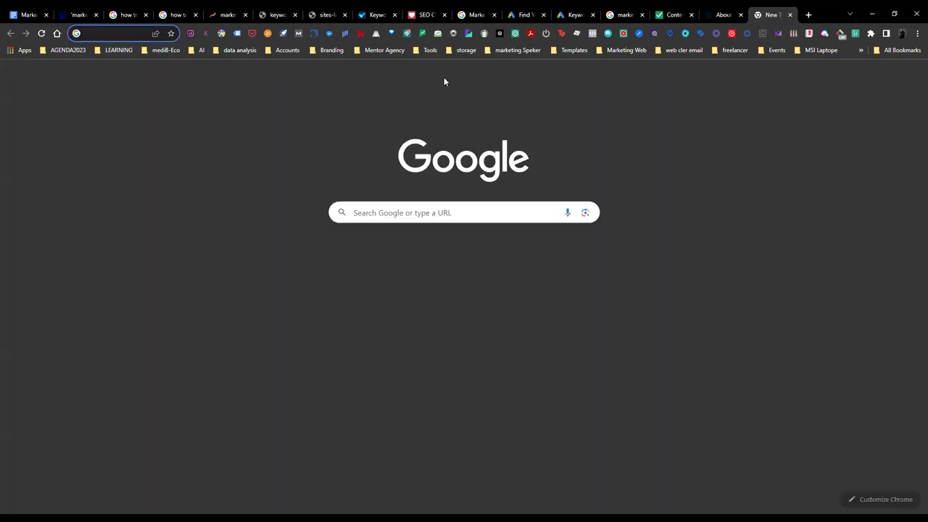
{"action": "left_click", "coordinate": [498, 33]}
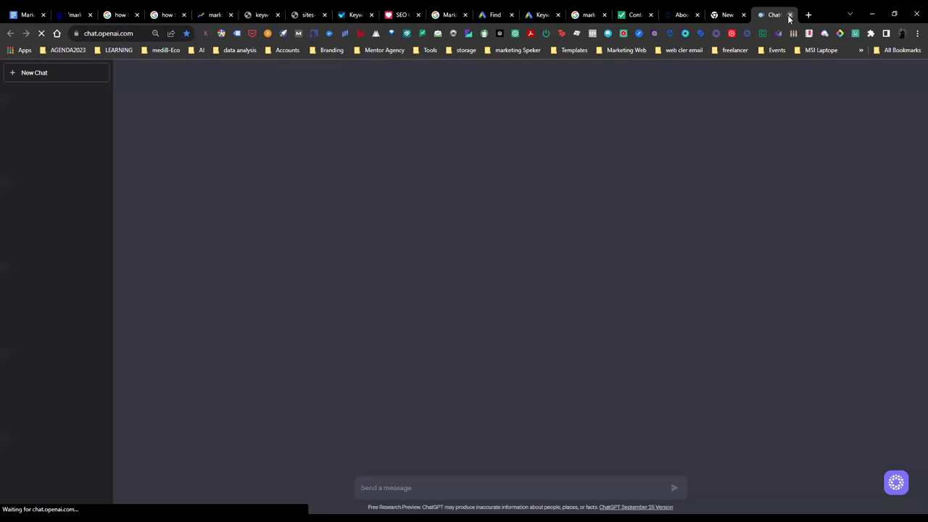
{"action": "key", "text": "ctrl+w"}
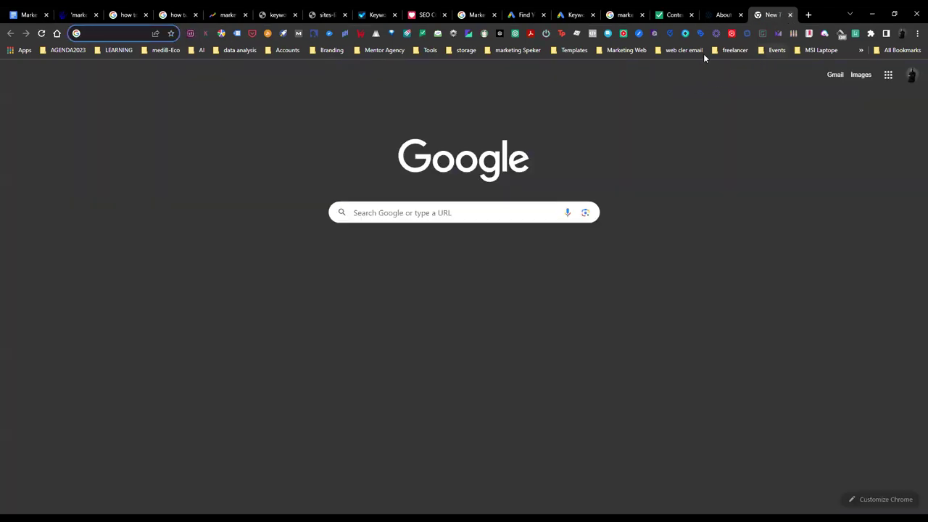
{"action": "left_click", "coordinate": [871, 34]}
{"action": "scroll", "coordinate": [788, 130], "scroll_direction": "down", "scroll_amount": 3}
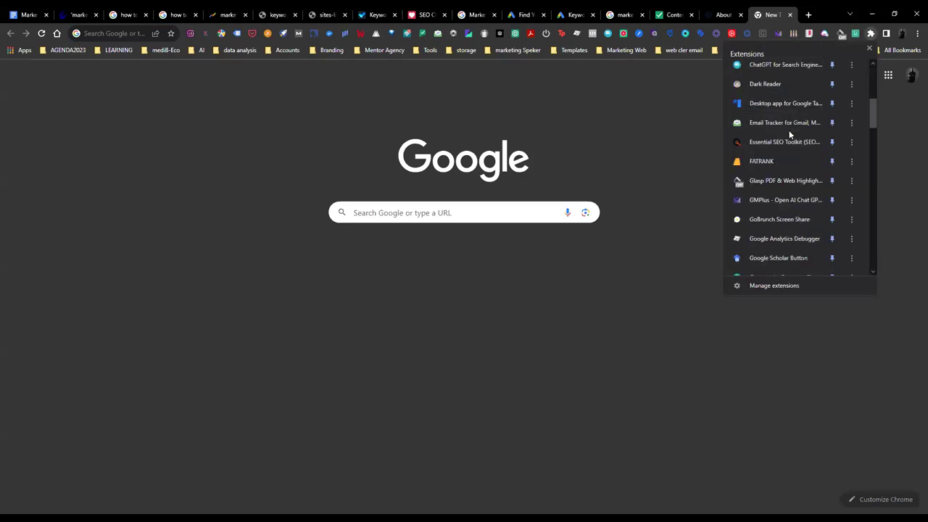
{"action": "scroll", "coordinate": [788, 130], "scroll_direction": "down", "scroll_amount": 10}
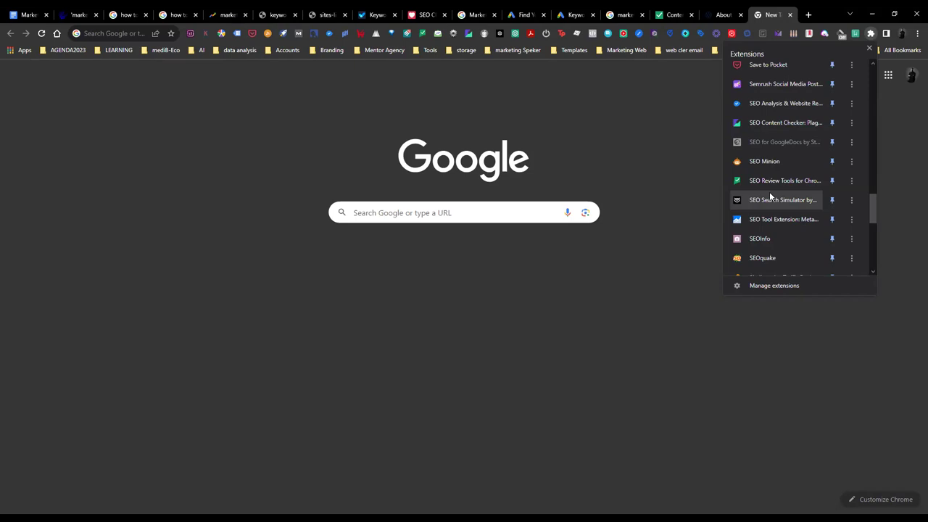
{"action": "left_click", "coordinate": [770, 200]}
{"action": "left_click", "coordinate": [795, 149]}
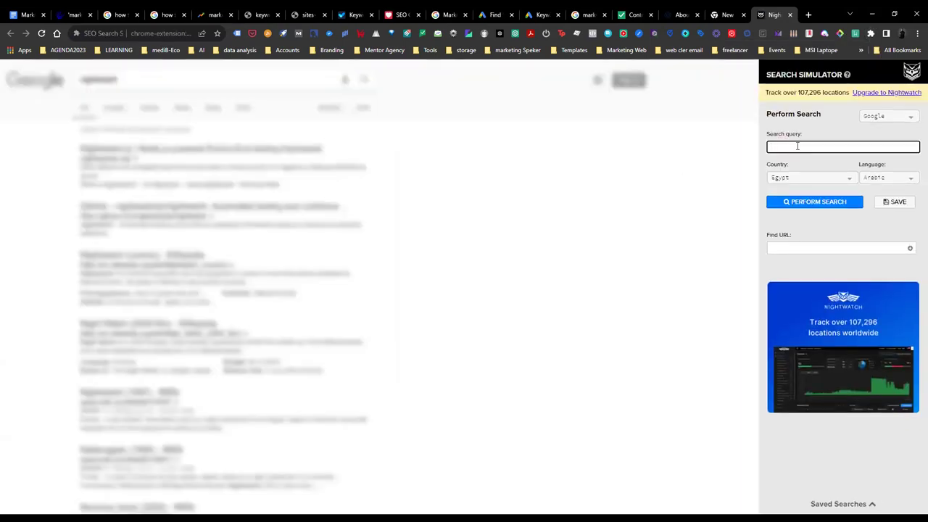
Step: Copy the focus keyword "marketing mentor" from the content analysis page into the Search Simulator's search query
{"action": "left_click", "coordinate": [629, 15]}
{"action": "left_click", "coordinate": [715, 187]}
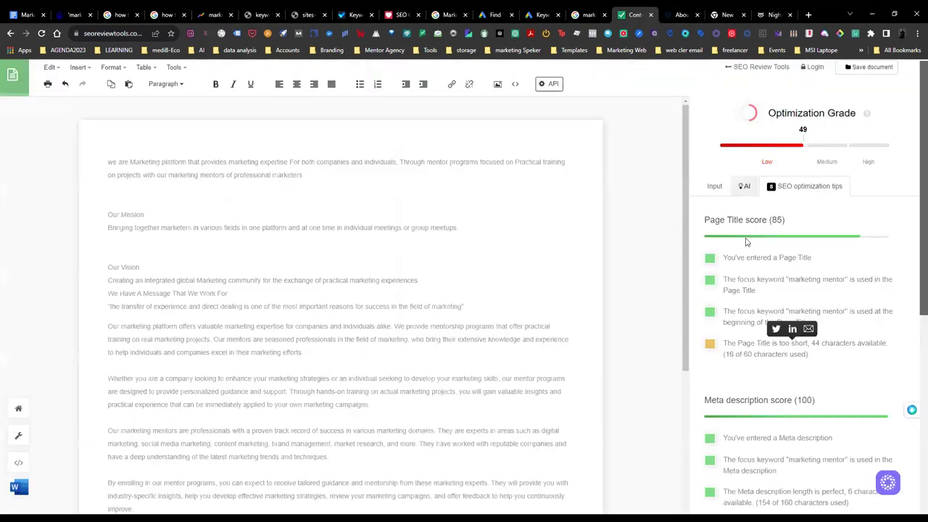
{"action": "left_click_drag", "start_coordinate": [727, 238], "coordinate": [777, 237]}
{"action": "key", "text": "ctrl+c"}
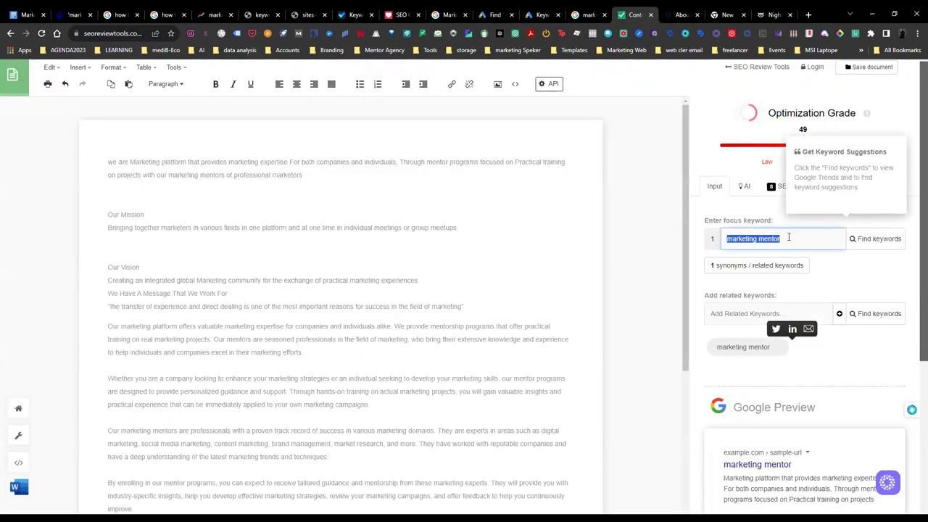
{"action": "left_click", "coordinate": [774, 15]}
{"action": "key", "text": "ctrl+v"}
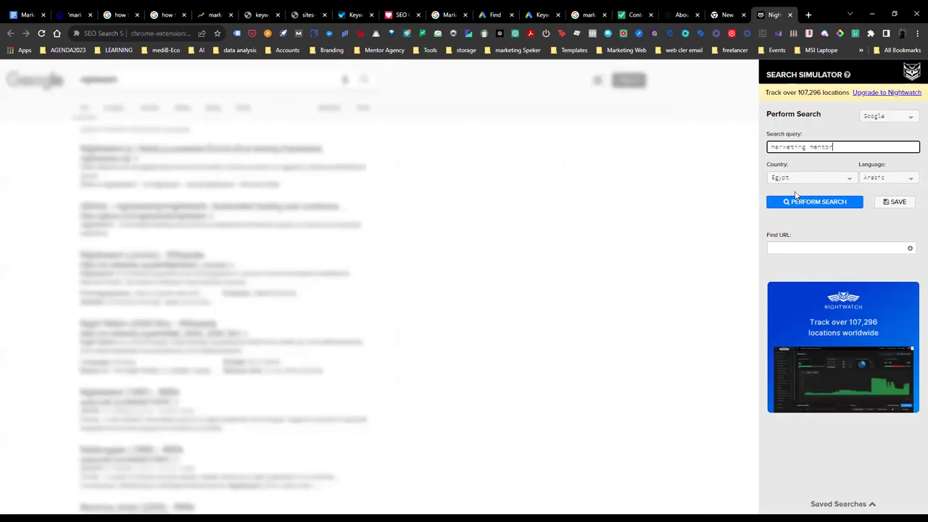
Step: Set the URL to find to marketingmentor.info and perform the simulated search
{"action": "left_click", "coordinate": [821, 246]}
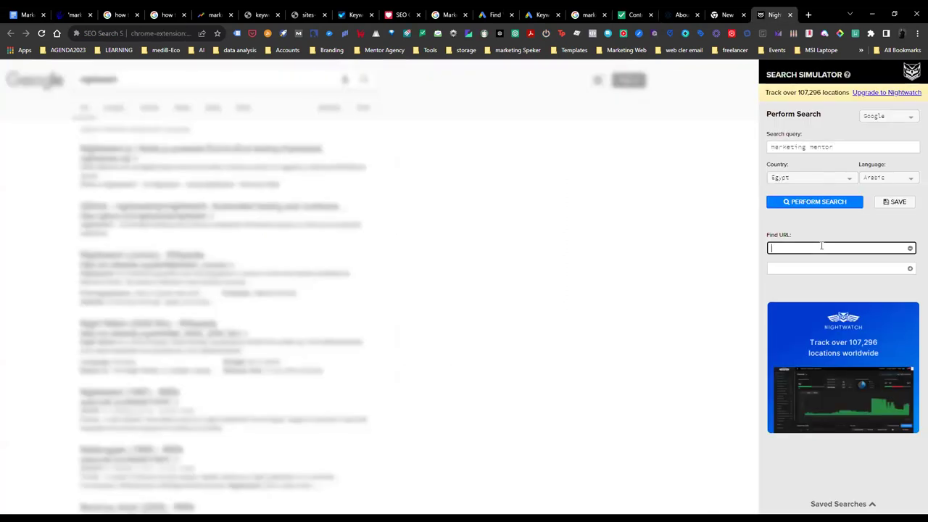
{"action": "type", "text": "marketingmentor.info"}
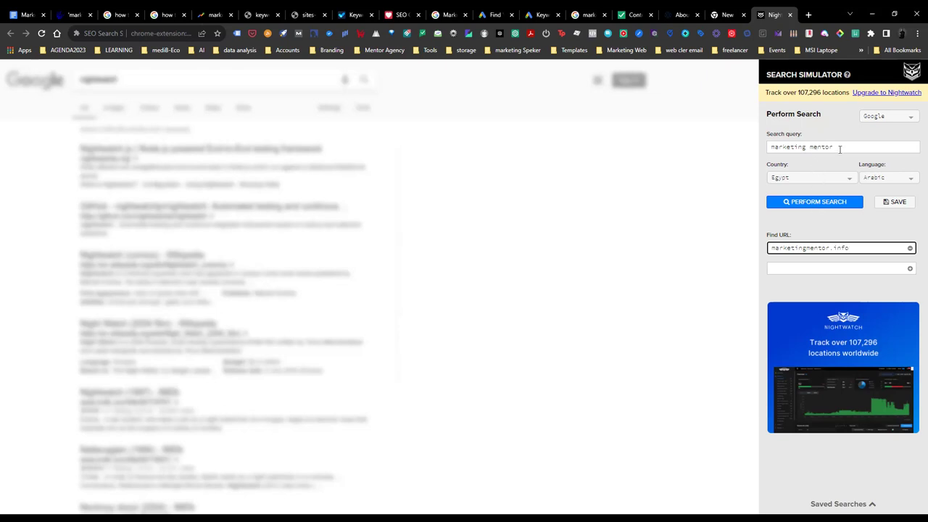
{"action": "left_click", "coordinate": [822, 209]}
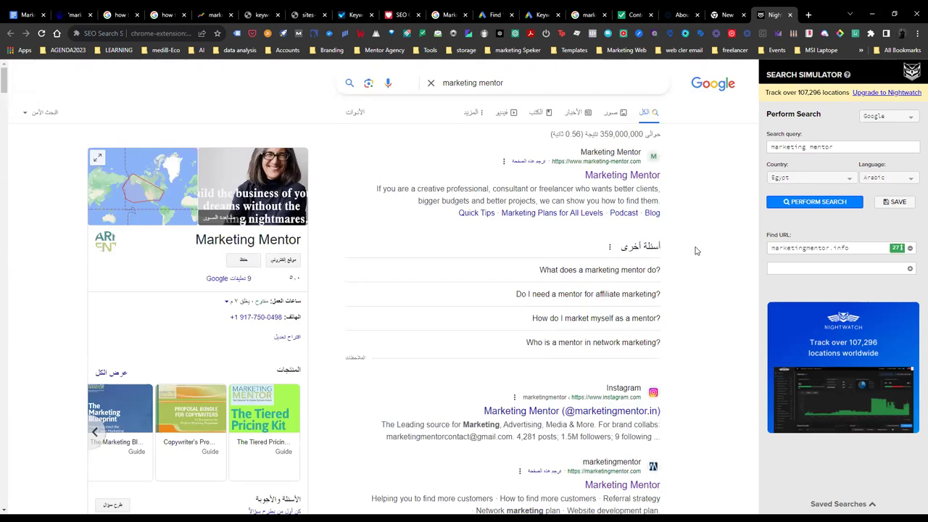
Step: Look through the simulated search results for "marketing mentor" and check the ranking position of marketingmentor.info
{"action": "scroll", "coordinate": [712, 257], "scroll_direction": "down", "scroll_amount": 3}
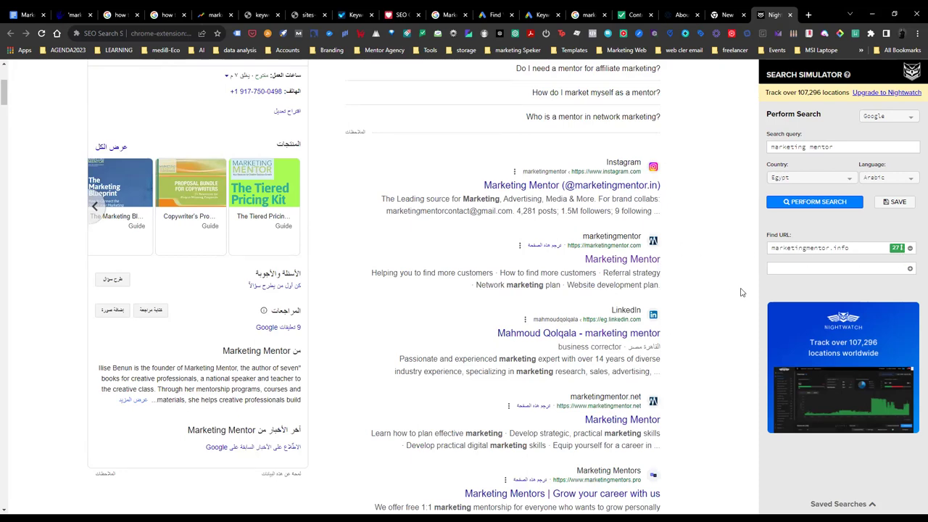
{"action": "scroll", "coordinate": [740, 291], "scroll_direction": "down", "scroll_amount": 1}
{"action": "scroll", "coordinate": [739, 290], "scroll_direction": "down", "scroll_amount": 2}
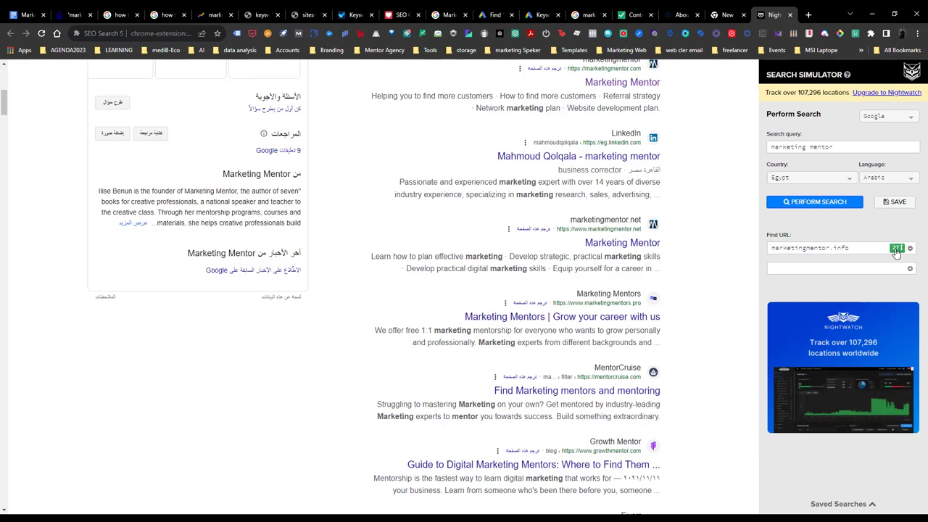
{"action": "scroll", "coordinate": [528, 261], "scroll_direction": "down", "scroll_amount": 3}
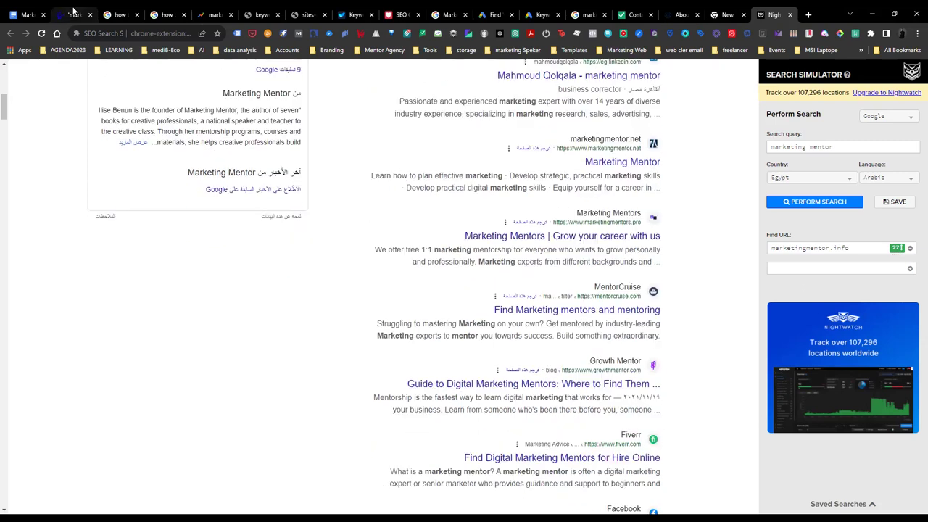
Step: Close the research tabs for AnswerThePublic, the Google searches, Google Trends and the keyword pages preceding the Keyword Suggestion Tool
{"action": "left_click", "coordinate": [92, 15]}
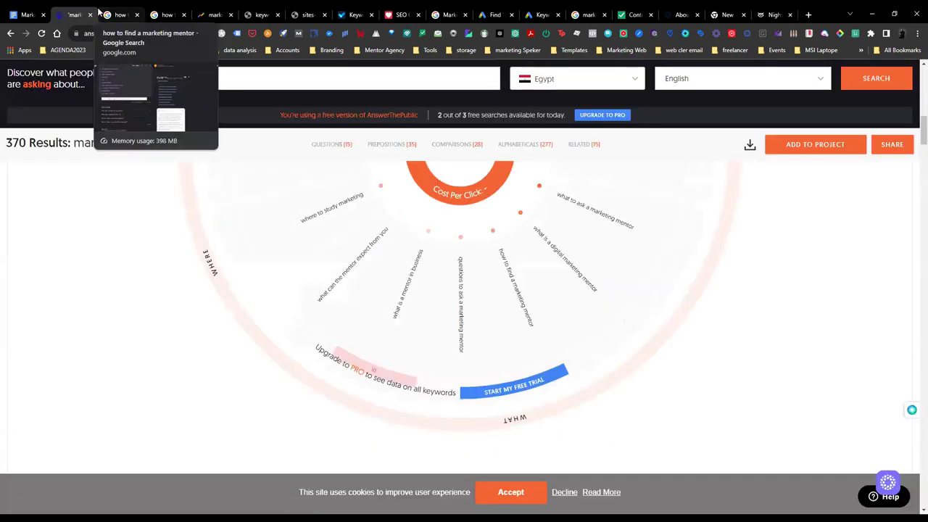
{"action": "left_click", "coordinate": [90, 14]}
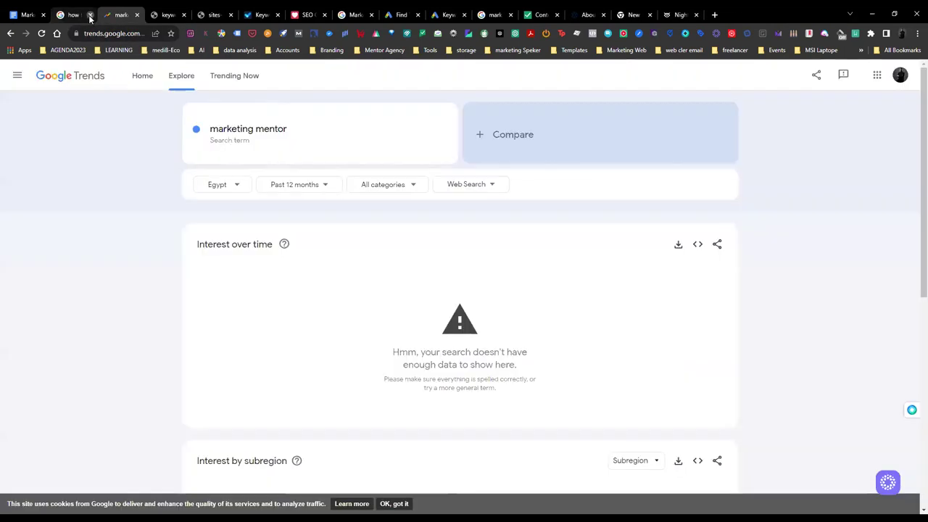
{"action": "left_click", "coordinate": [90, 14]}
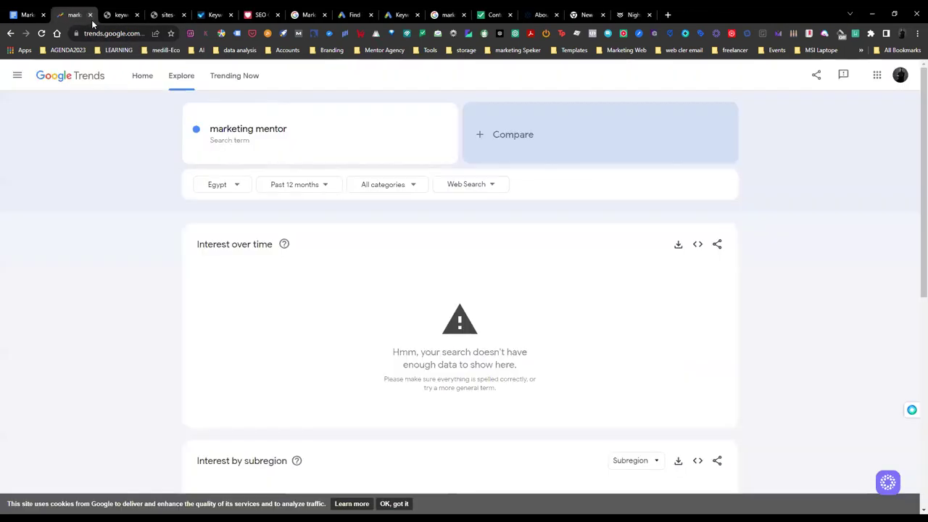
{"action": "left_click", "coordinate": [91, 15]}
{"action": "left_click", "coordinate": [90, 15]}
{"action": "left_click", "coordinate": [90, 14]}
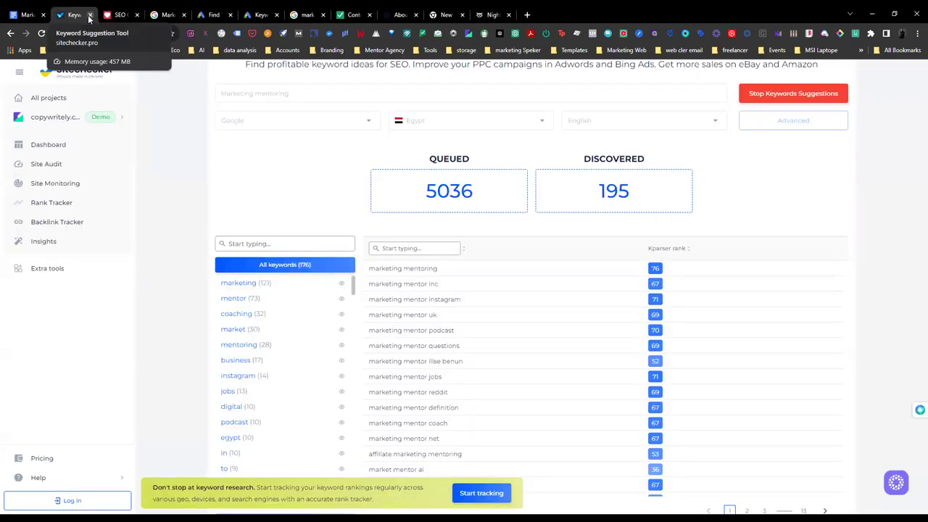
Step: Switch to the Marketing Mentor Meetups document and end the bulleted list with an empty line after the URL internal links item
{"action": "left_click", "coordinate": [29, 14]}
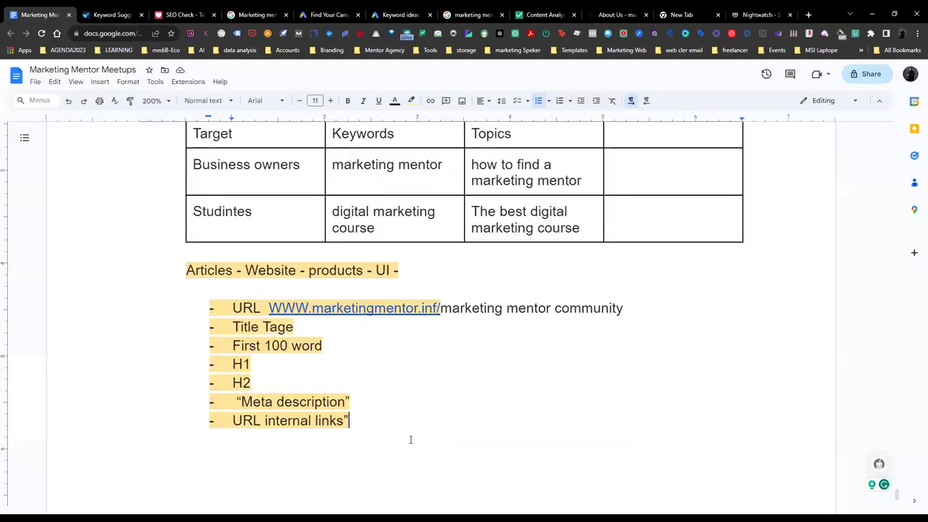
{"action": "key", "text": "Return"}
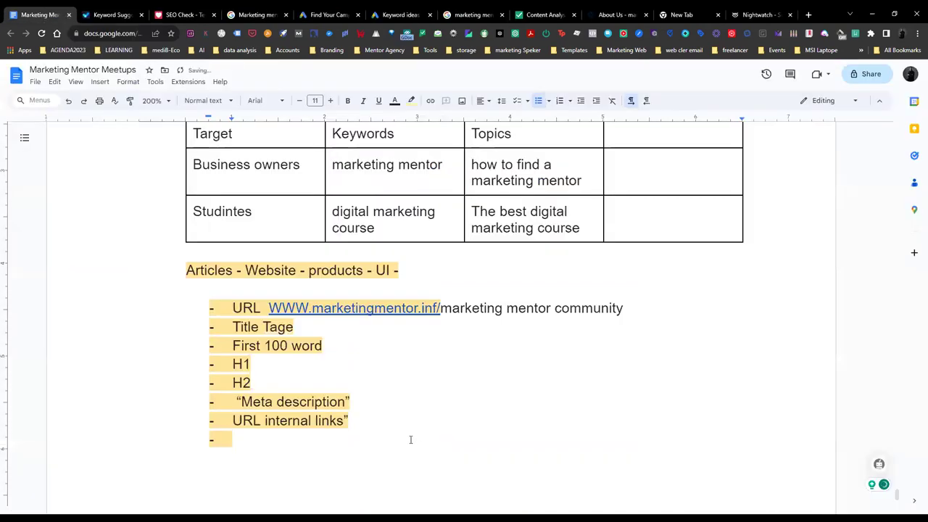
{"action": "key", "text": "BackSpace"}
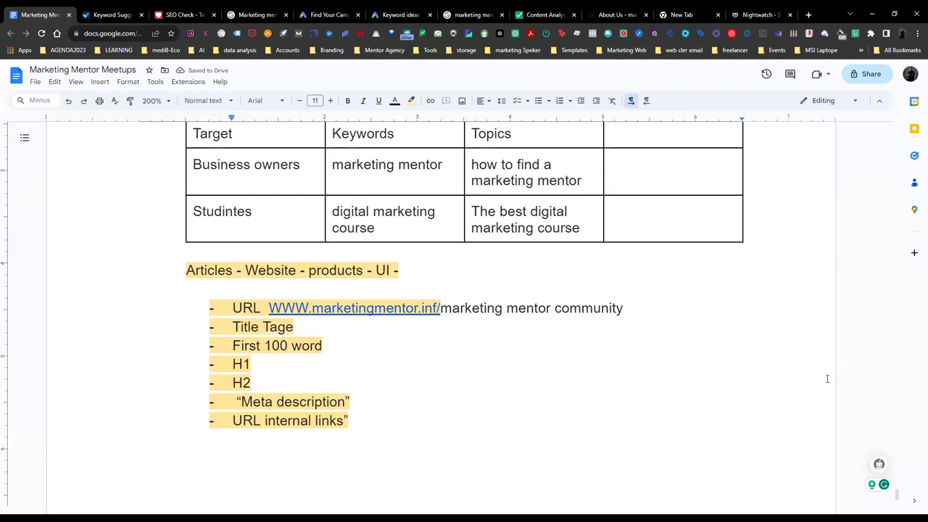
{"action": "left_click_drag", "start_coordinate": [892, 495], "coordinate": [897, 458]}
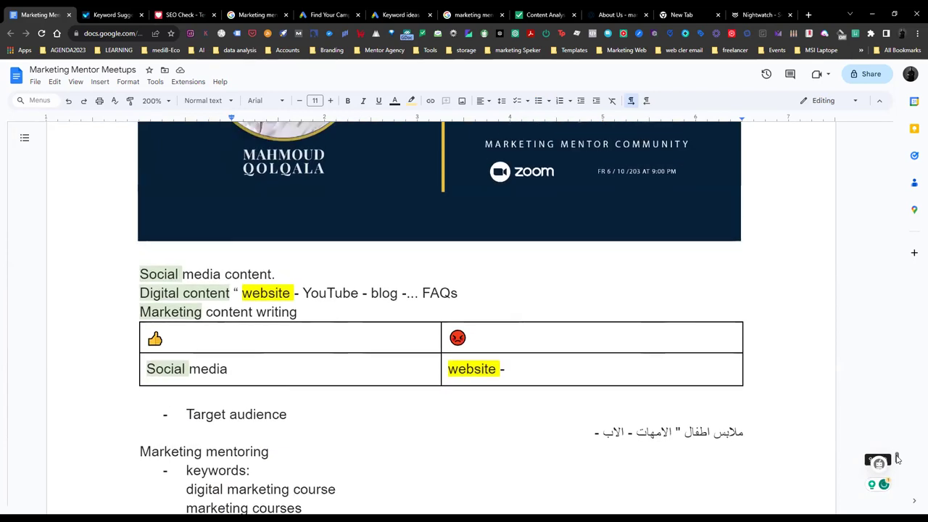
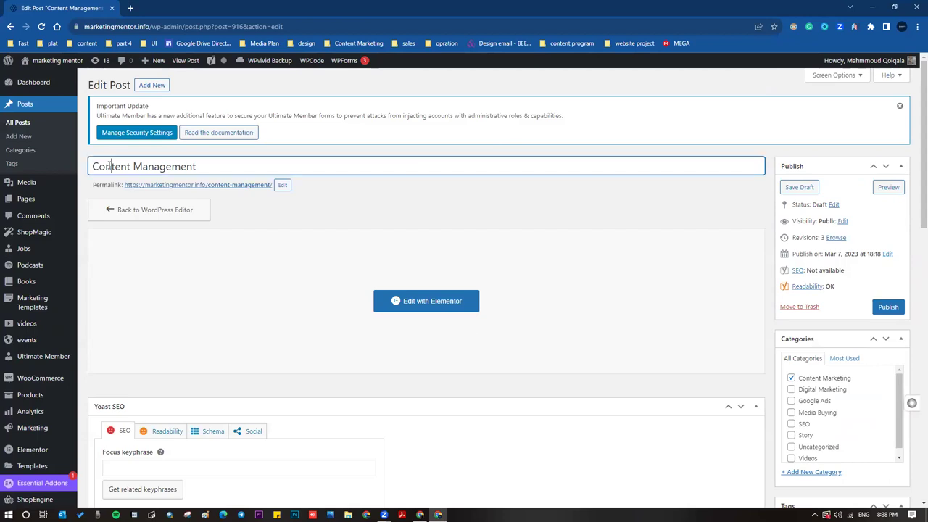
Step: Open the Content Management post's permalink for editing and keep the content-management slug
{"action": "left_click", "coordinate": [154, 195]}
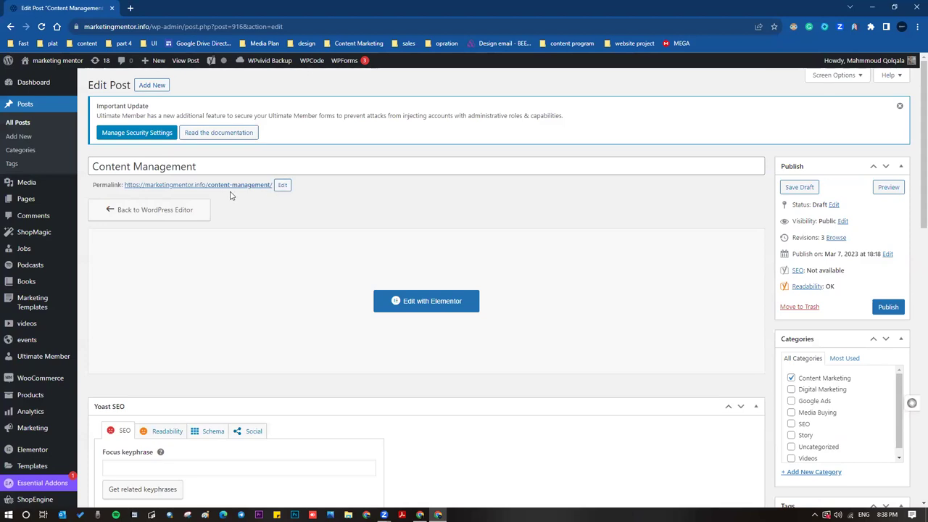
{"action": "left_click", "coordinate": [282, 184]}
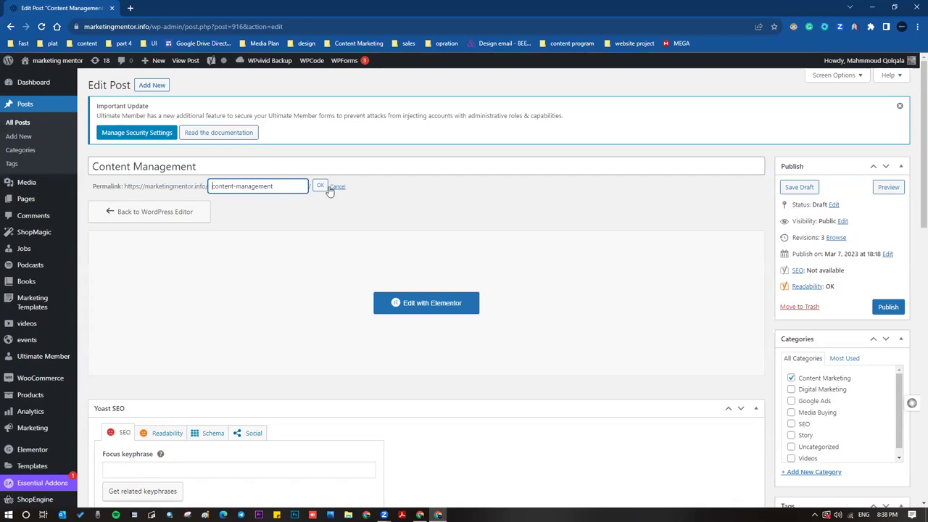
{"action": "left_click", "coordinate": [320, 185]}
Step: Set the post's Yoast SEO focus keyphrase to "Content Management"
{"action": "scroll", "coordinate": [342, 232], "scroll_direction": "down", "scroll_amount": 4}
{"action": "left_click", "coordinate": [119, 191]}
{"action": "type", "text": "Content Management"}
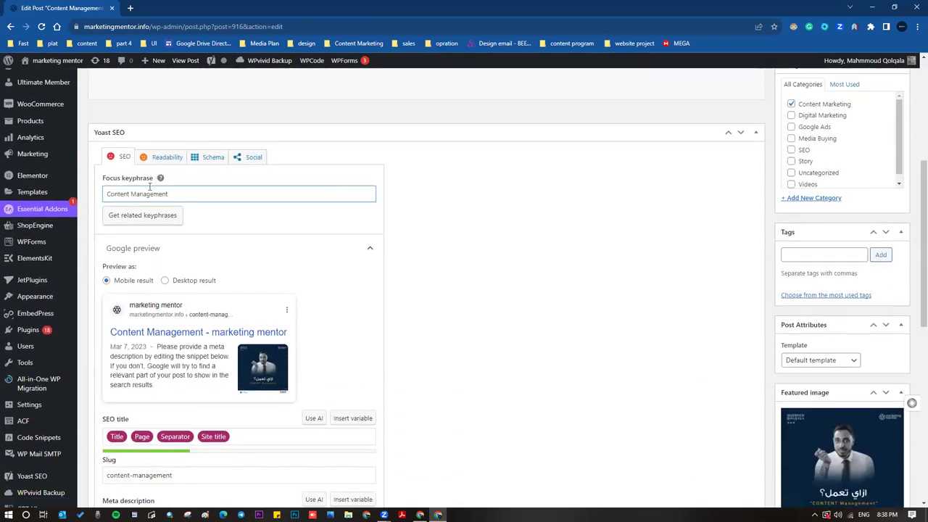
{"action": "left_click", "coordinate": [212, 212]}
Step: Replace the SEO title's variables with the text "Content Management - Marekting mentor"
{"action": "scroll", "coordinate": [206, 247], "scroll_direction": "down", "scroll_amount": 3}
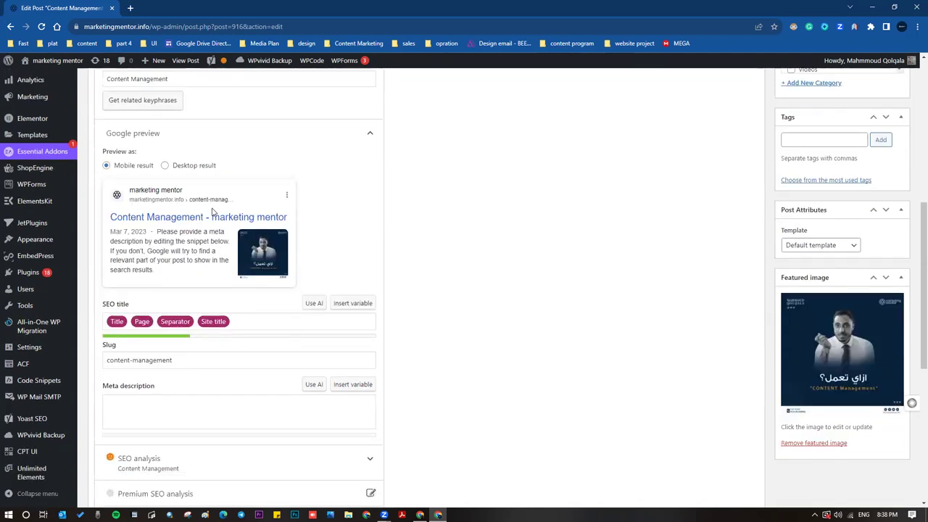
{"action": "left_click", "coordinate": [202, 276]}
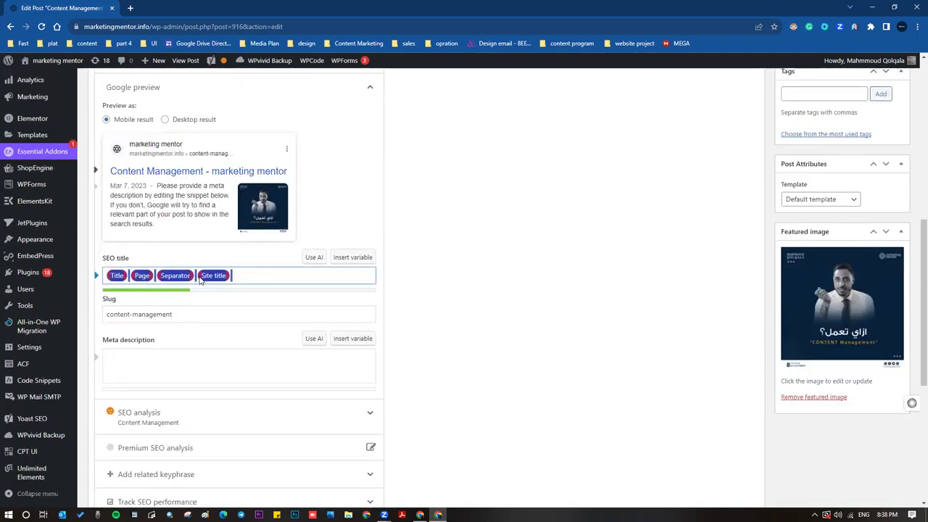
{"action": "key", "text": "ctrl+a"}
{"action": "type", "text": "Content Management"}
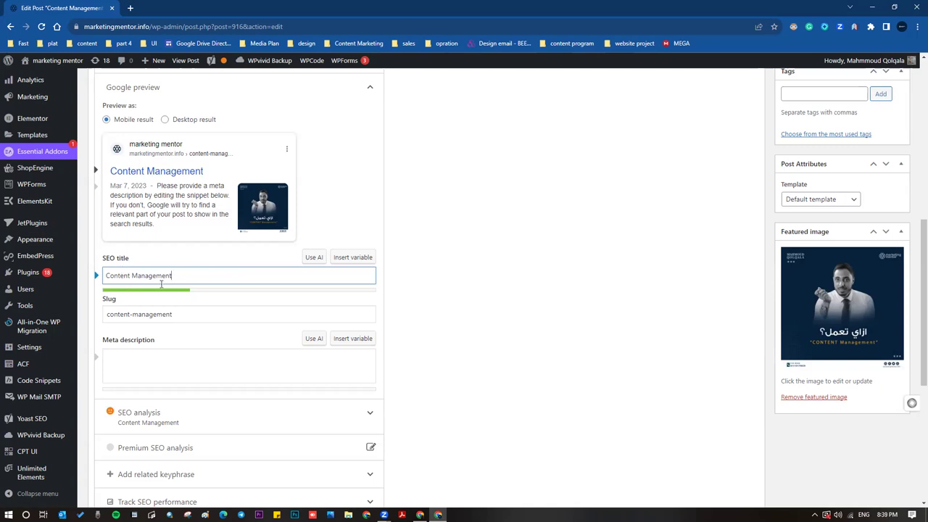
{"action": "type", "text": "- Marekting"}
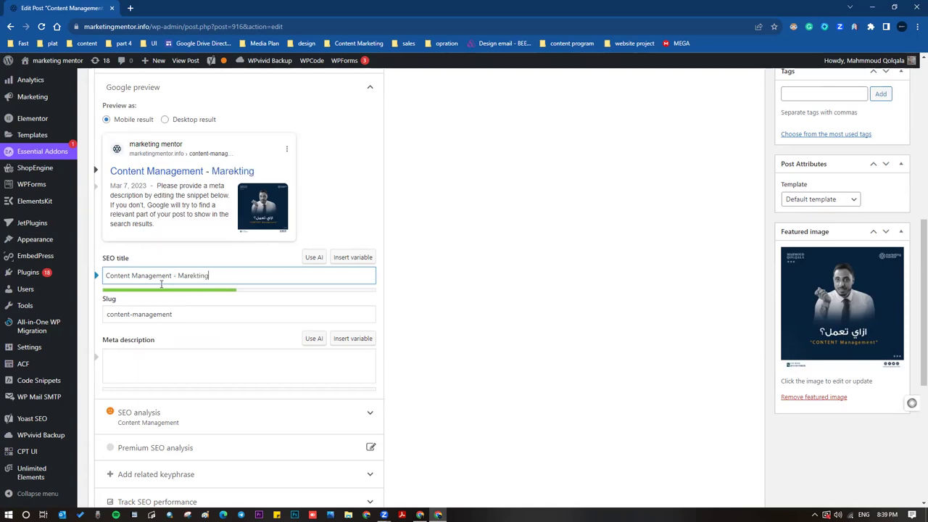
{"action": "type", "text": " mentor"}
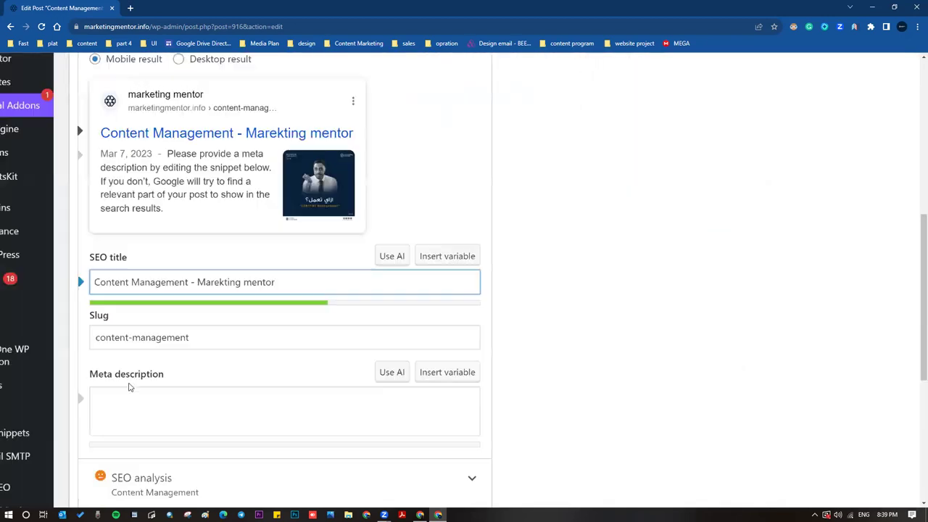
{"action": "left_click", "coordinate": [133, 355]}
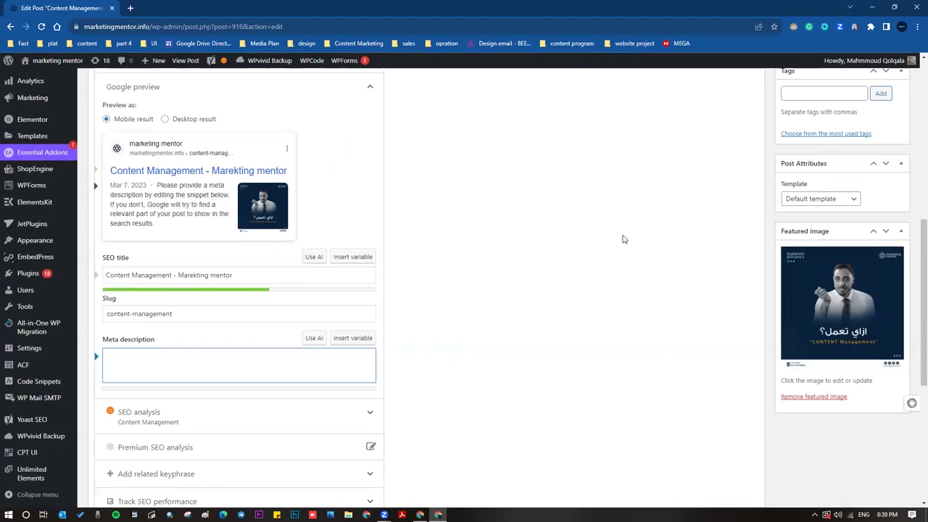
{"action": "scroll", "coordinate": [621, 239], "scroll_direction": "up", "scroll_amount": 6}
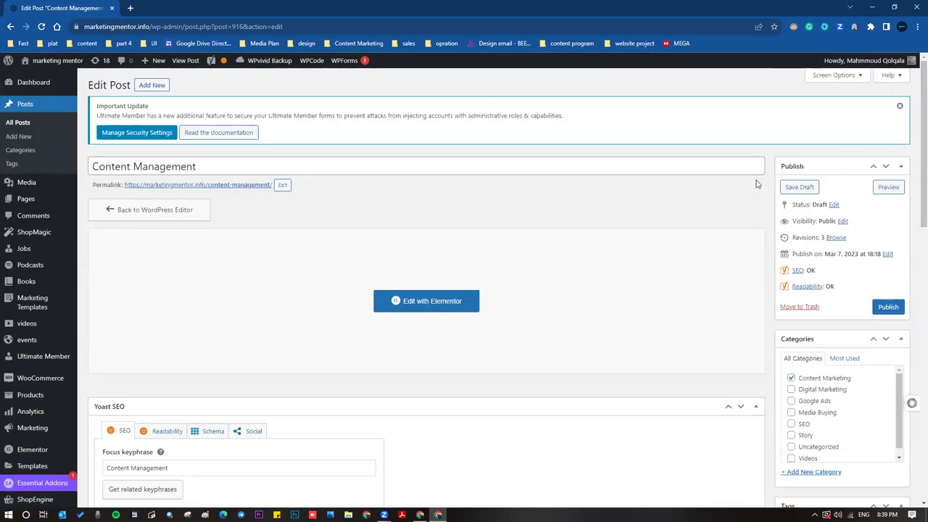
{"action": "right_click", "coordinate": [427, 301]}
{"action": "left_click", "coordinate": [435, 310]}
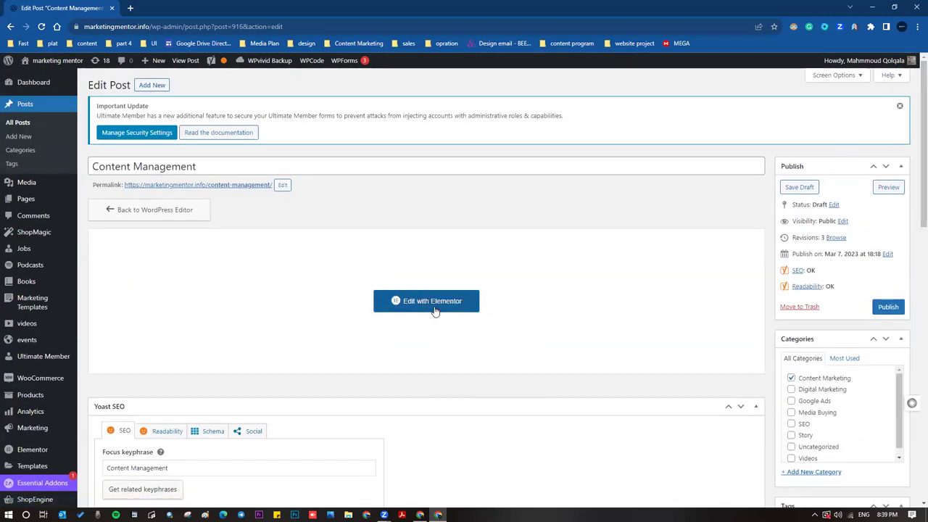
{"action": "key", "text": "ctrl+Tab"}
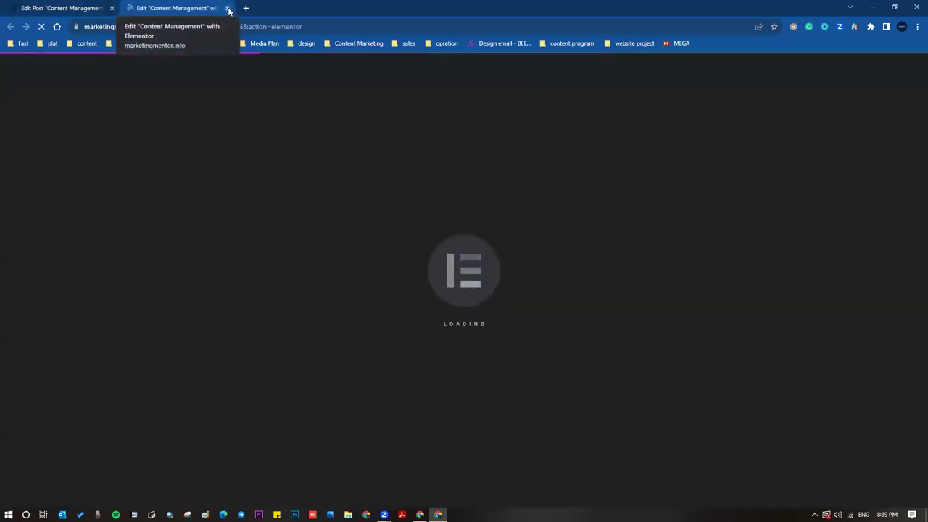
{"action": "left_click", "coordinate": [227, 8]}
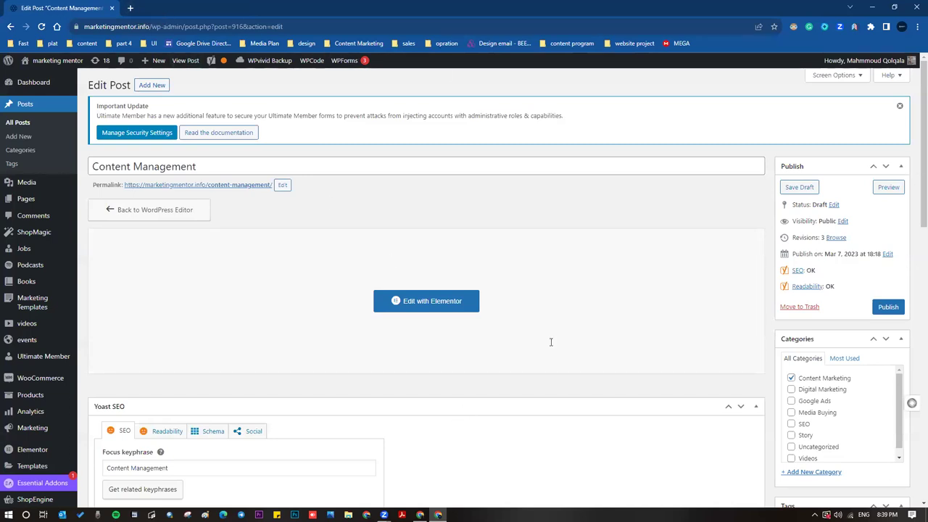
Step: Switch to the SEO Review Tools content editor and generate AI Writer text for the prompt "Content Management"
{"action": "key", "text": "alt+Tab"}
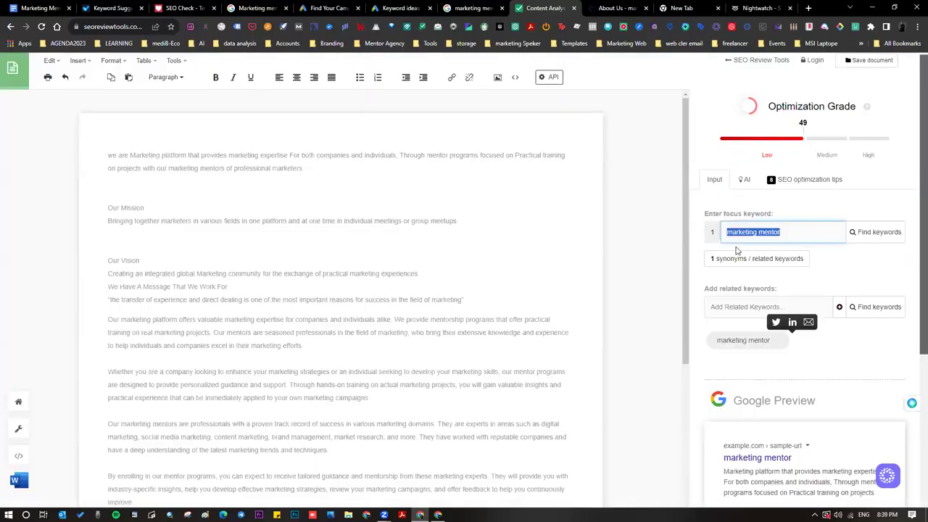
{"action": "left_click", "coordinate": [744, 179]}
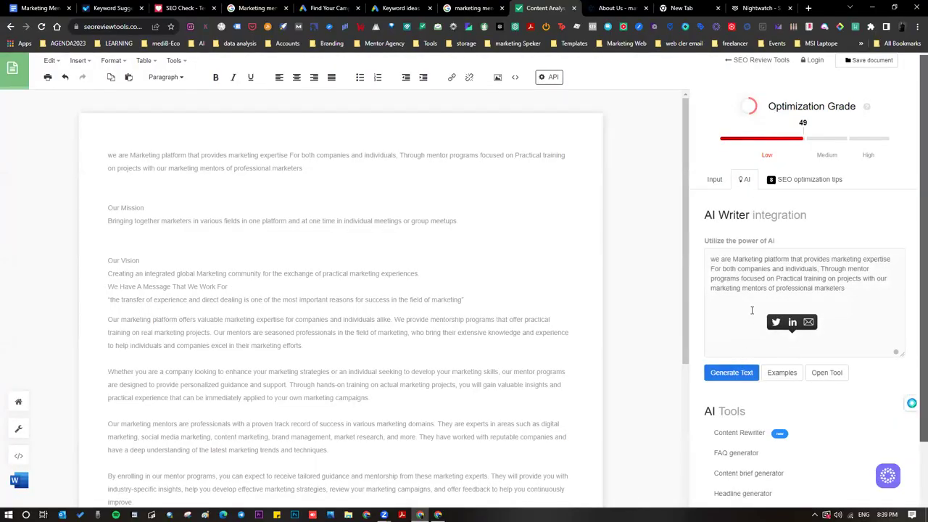
{"action": "left_click", "coordinate": [752, 308]}
{"action": "key", "text": "ctrl+a"}
{"action": "type", "text": "Content Management"}
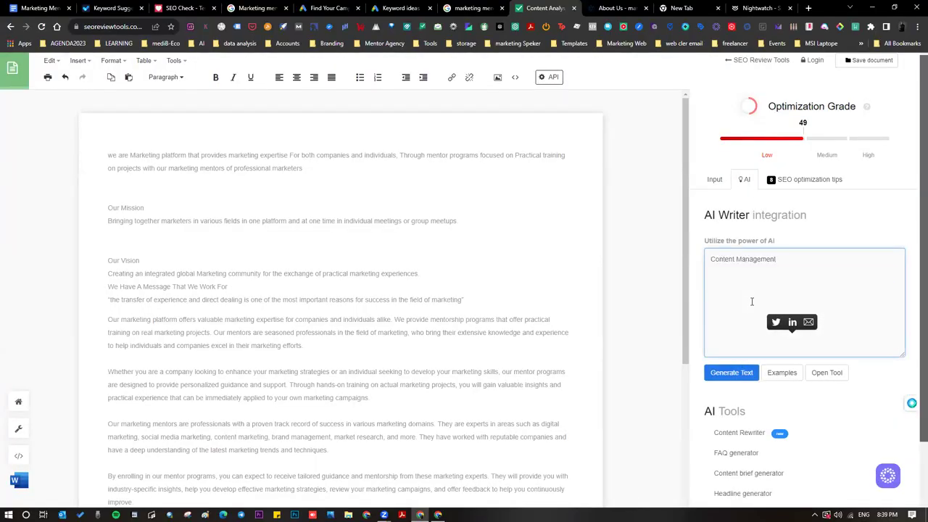
{"action": "left_click", "coordinate": [732, 373]}
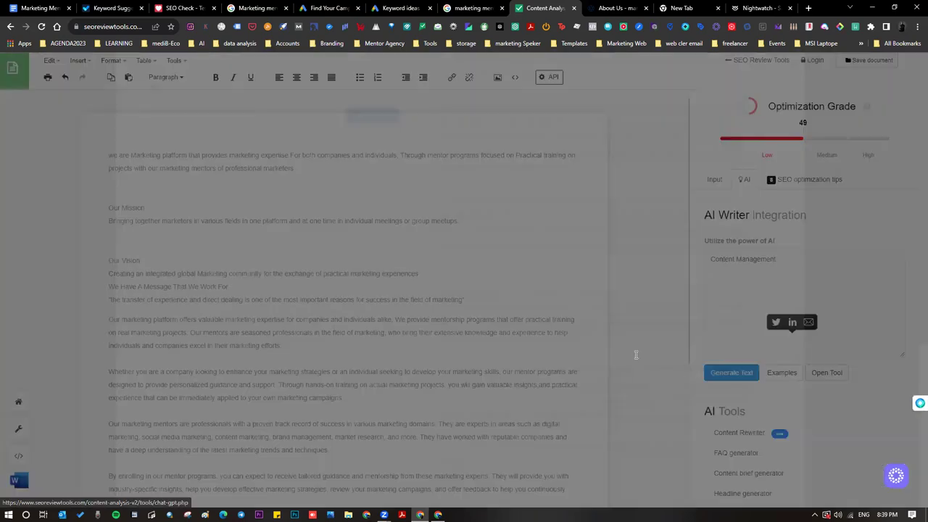
{"action": "left_click", "coordinate": [367, 284]}
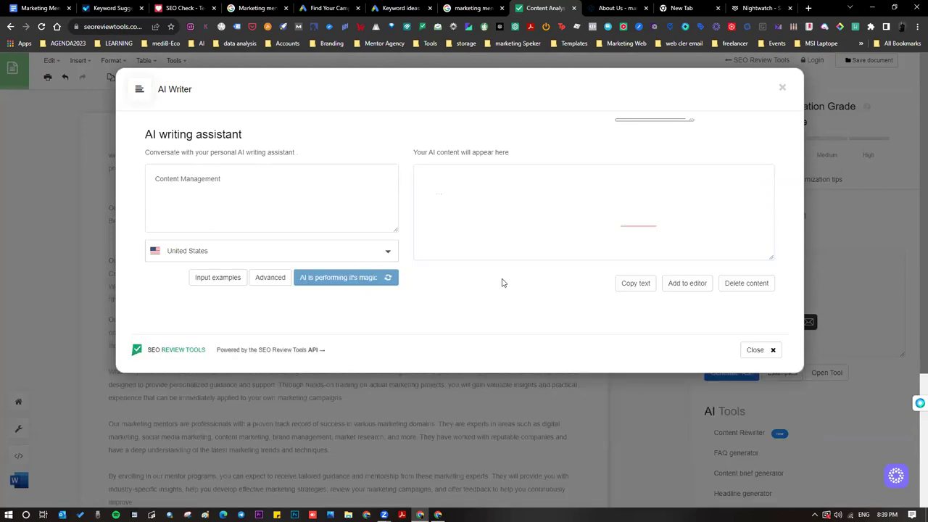
{"action": "left_click", "coordinate": [515, 203]}
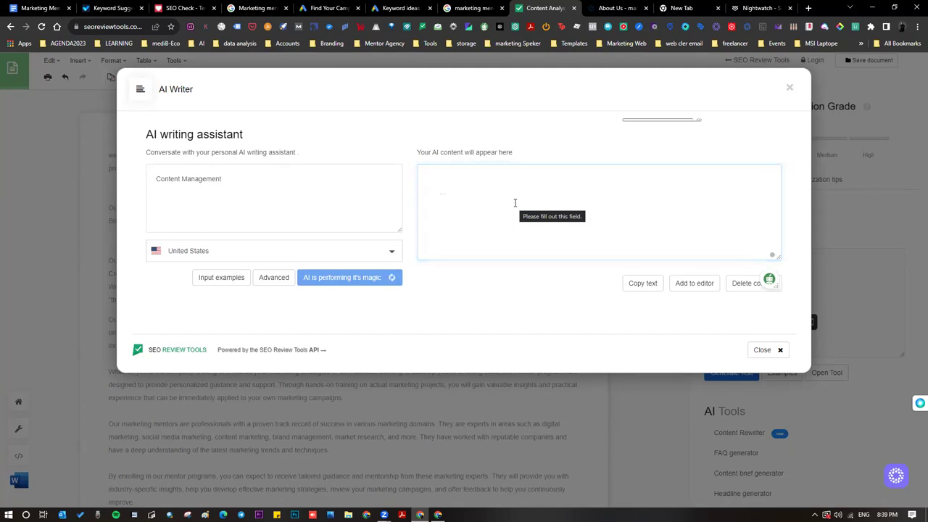
{"action": "left_click", "coordinate": [514, 203]}
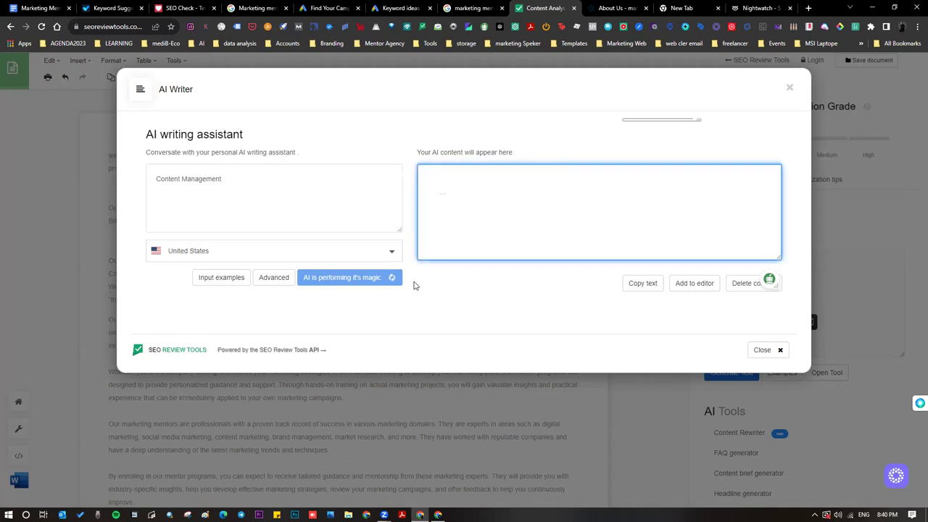
{"action": "scroll", "coordinate": [414, 285], "scroll_direction": "up", "scroll_amount": 3, "text": "ctrl"}
{"action": "scroll", "coordinate": [414, 286], "scroll_direction": "up", "scroll_amount": 2, "text": "ctrl"}
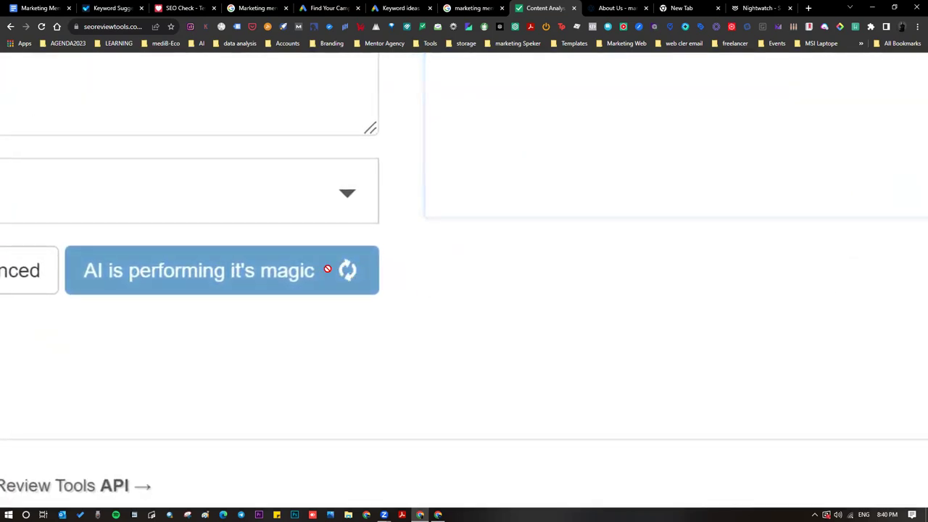
{"action": "scroll", "coordinate": [434, 310], "scroll_direction": "down", "scroll_amount": 4, "text": "ctrl"}
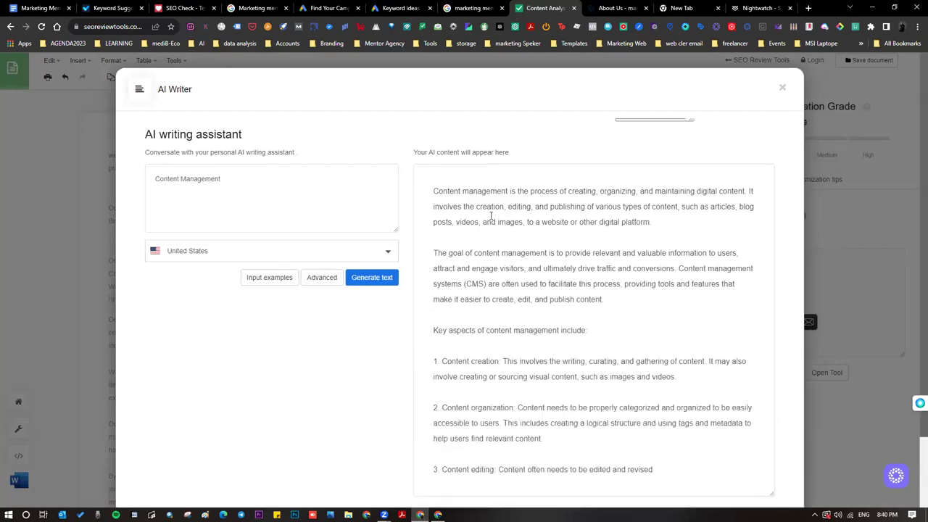
Step: Read through the AI-generated content management text to its end and copy all of it
{"action": "left_click", "coordinate": [509, 192]}
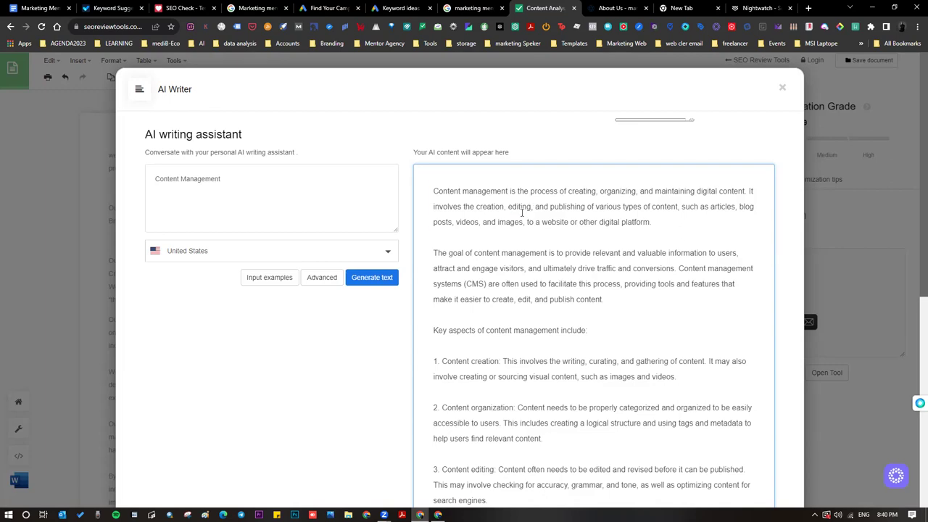
{"action": "double_click", "coordinate": [550, 206]}
{"action": "left_click", "coordinate": [485, 197]}
{"action": "double_click", "coordinate": [439, 190]}
{"action": "left_click", "coordinate": [643, 221]}
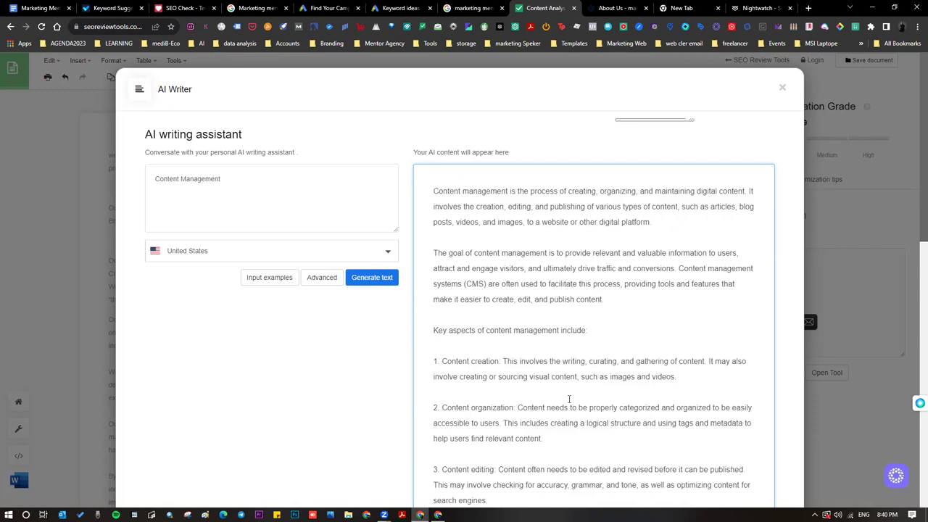
{"action": "scroll", "coordinate": [569, 399], "scroll_direction": "down", "scroll_amount": 10}
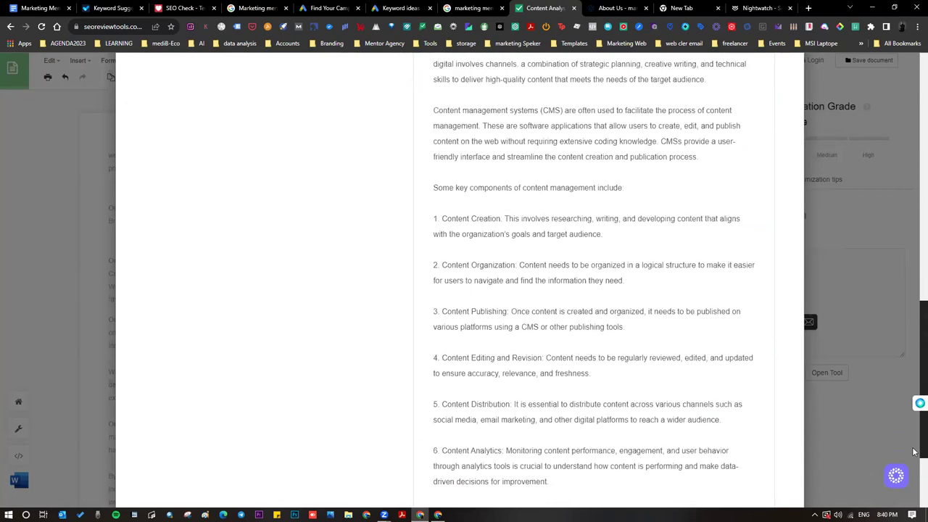
{"action": "left_click", "coordinate": [635, 437]}
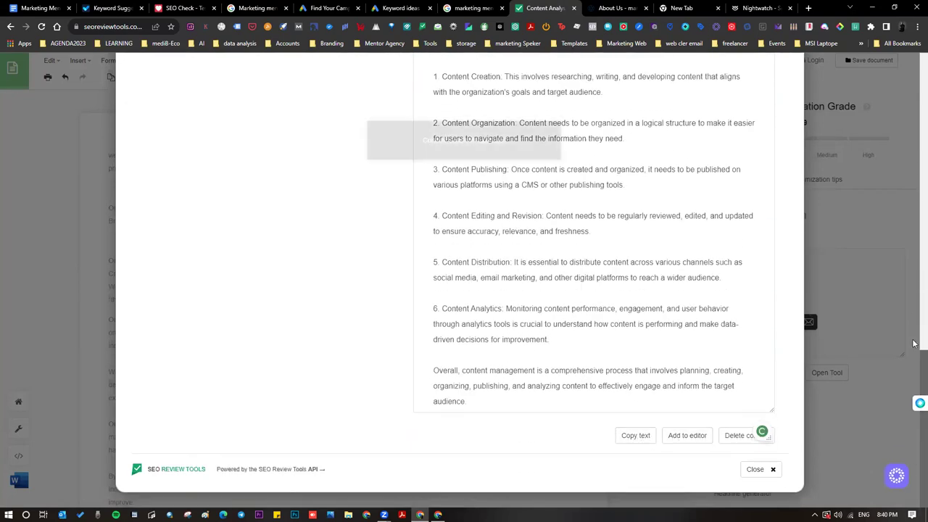
Step: Copy the first paragraph of the AI-generated text and paste it as the WordPress post's Yoast meta description
{"action": "scroll", "coordinate": [915, 319], "scroll_direction": "up", "scroll_amount": 10}
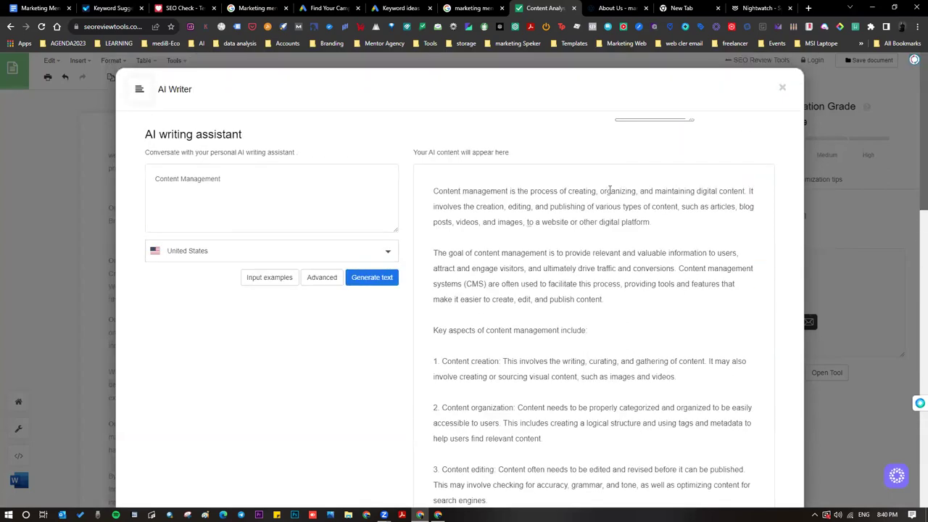
{"action": "left_click_drag", "start_coordinate": [652, 223], "coordinate": [427, 191]}
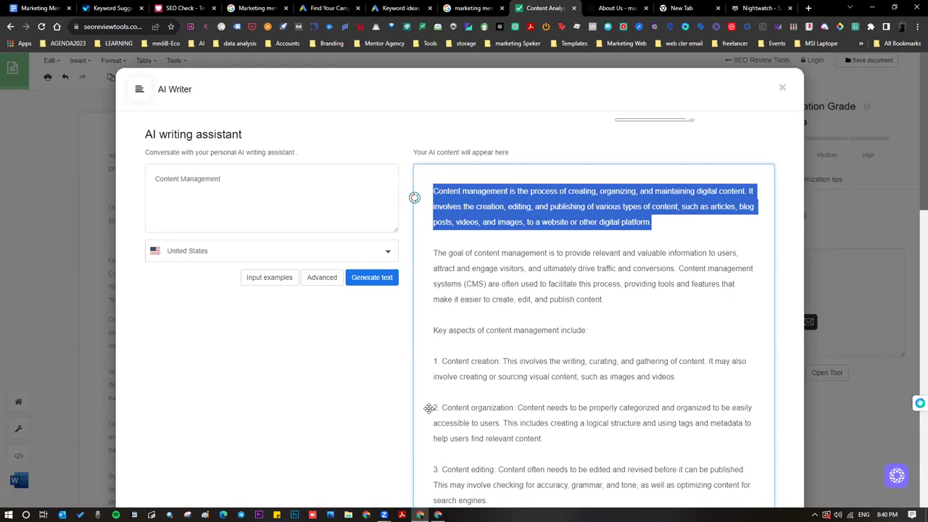
{"action": "key", "text": "alt+Tab"}
{"action": "scroll", "coordinate": [914, 321], "scroll_direction": "down", "scroll_amount": 5}
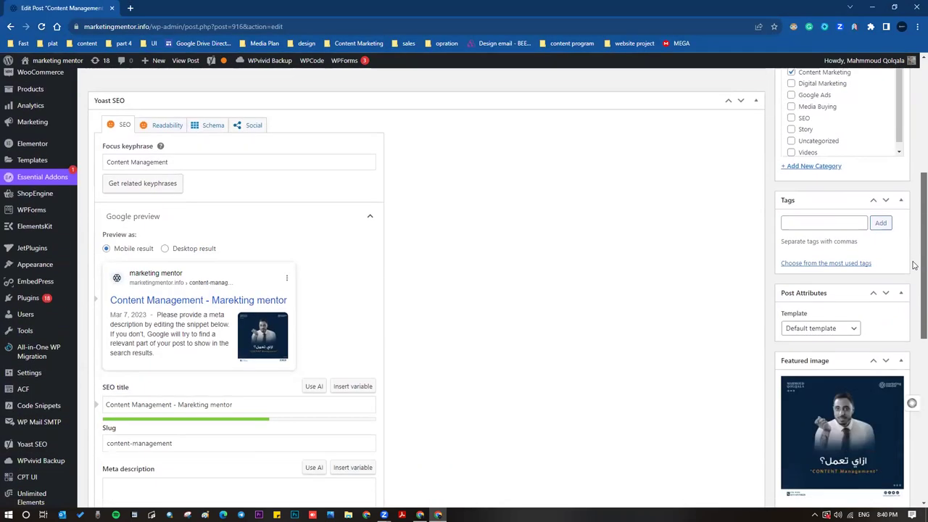
{"action": "left_click", "coordinate": [210, 288]}
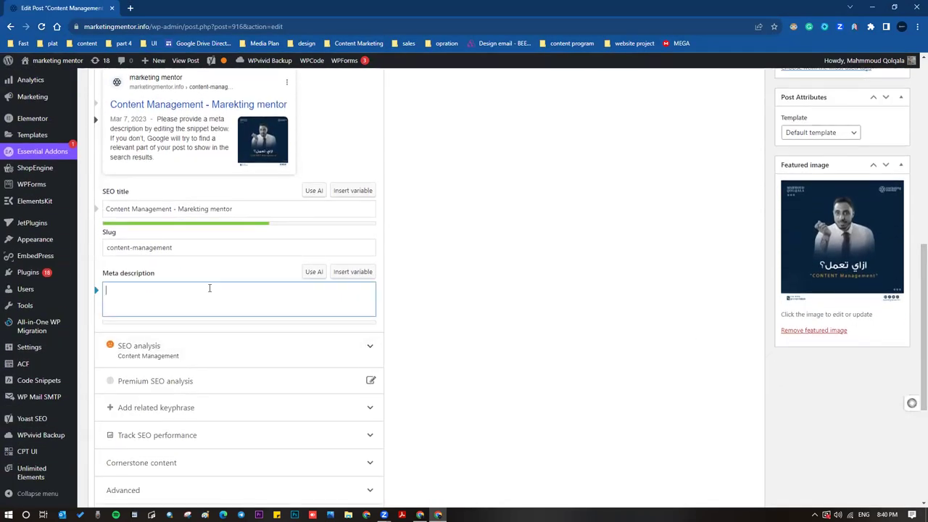
{"action": "key", "text": "ctrl+v"}
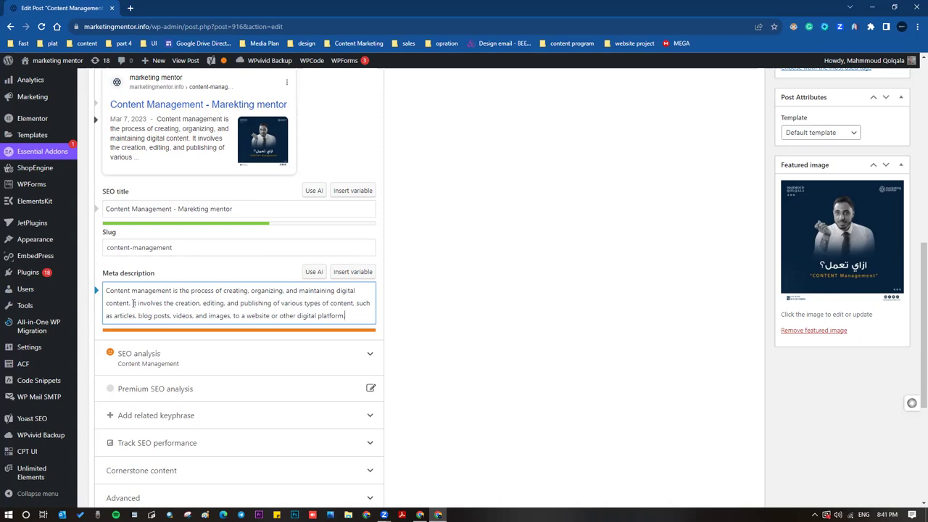
Step: Shorten the meta description so that it ends with "It involves the creation, editing, and publishing"
{"action": "left_click_drag", "start_coordinate": [351, 313], "coordinate": [173, 316]}
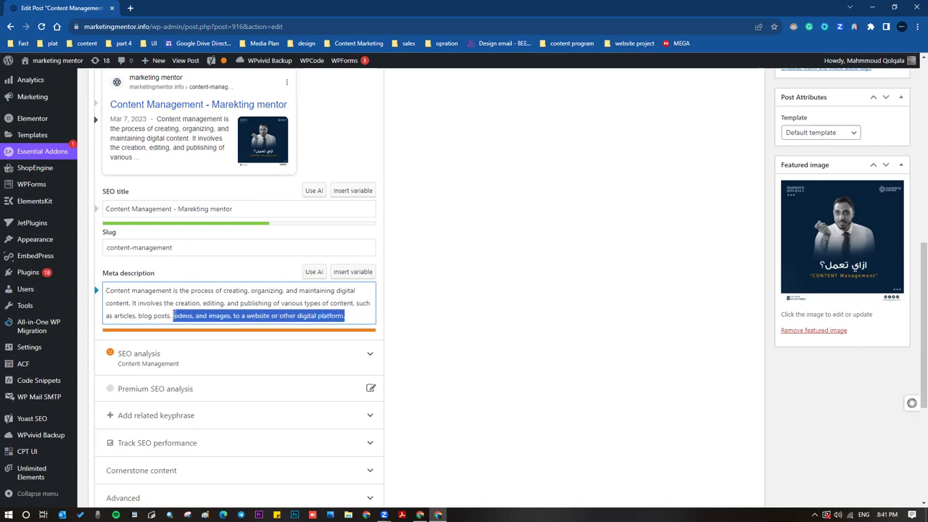
{"action": "key", "text": "BackSpace"}
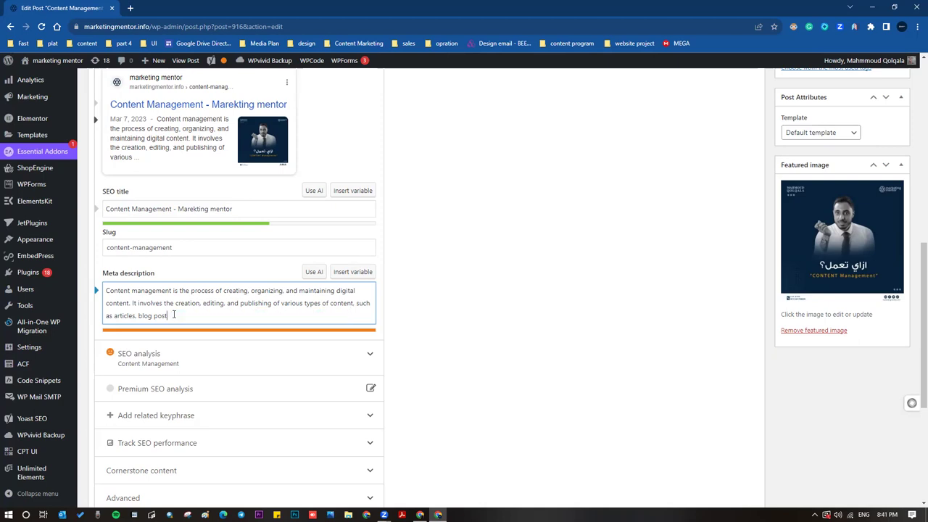
{"action": "key", "text": "BackSpace"}
{"action": "key", "text": "BackSpace"}
{"action": "key", "text": "BackSpace"}
{"action": "key", "text": "BackSpace"}
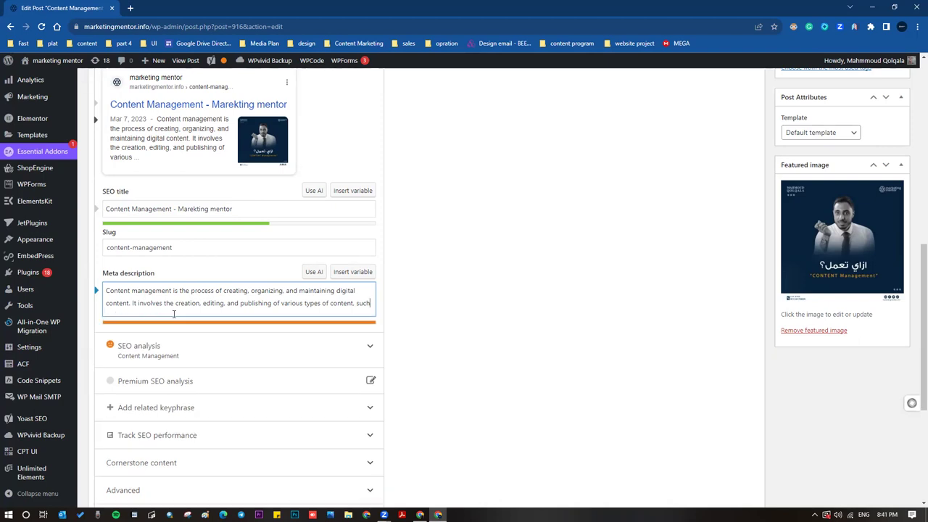
{"action": "key", "text": "BackSpace"}
{"action": "key", "text": "BackSpace"}
{"action": "key", "text": "BackSpace"}
{"action": "key", "text": "BackSpace"}
{"action": "key", "text": "BackSpace"}
{"action": "key", "text": "BackSpace"}
{"action": "key", "text": "BackSpace"}
{"action": "key", "text": "BackSpace"}
{"action": "key", "text": "BackSpace"}
{"action": "key", "text": "BackSpace"}
{"action": "key", "text": "BackSpace"}
{"action": "key", "text": "BackSpace"}
{"action": "key", "text": "BackSpace"}
{"action": "key", "text": "BackSpace"}
{"action": "key", "text": "BackSpace"}
{"action": "key", "text": "BackSpace"}
{"action": "key", "text": "BackSpace"}
{"action": "key", "text": "BackSpace"}
{"action": "key", "text": "BackSpace"}
{"action": "key", "text": "BackSpace"}
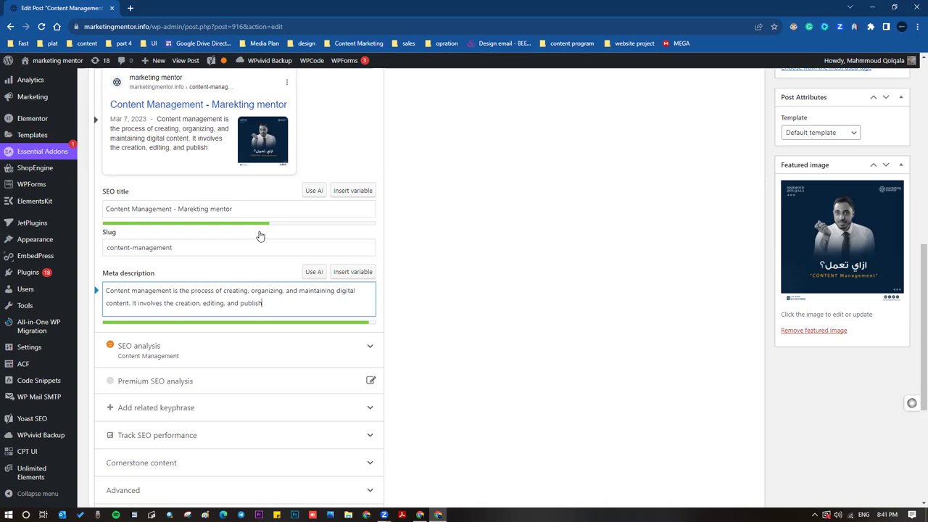
{"action": "key", "text": "ctrl+z"}
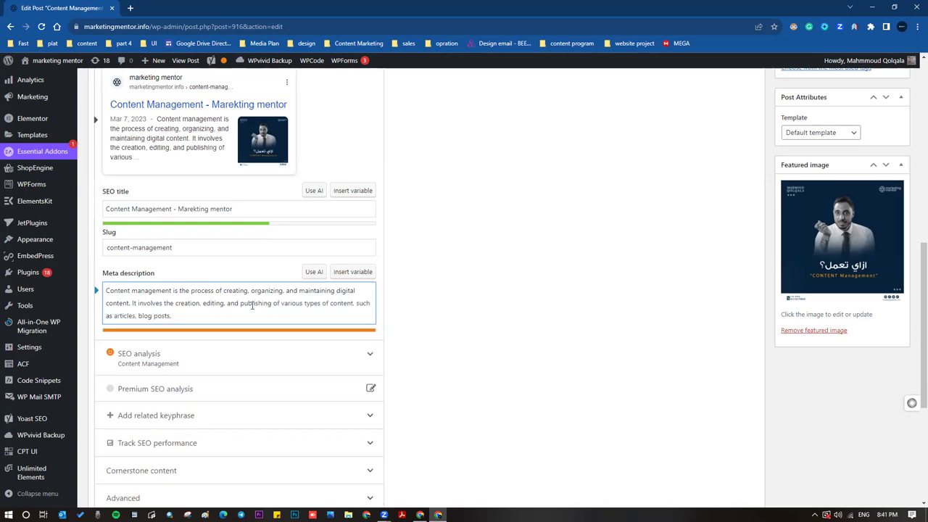
{"action": "left_click_drag", "start_coordinate": [274, 301], "coordinate": [287, 336]}
{"action": "key", "text": "BackSpace"}
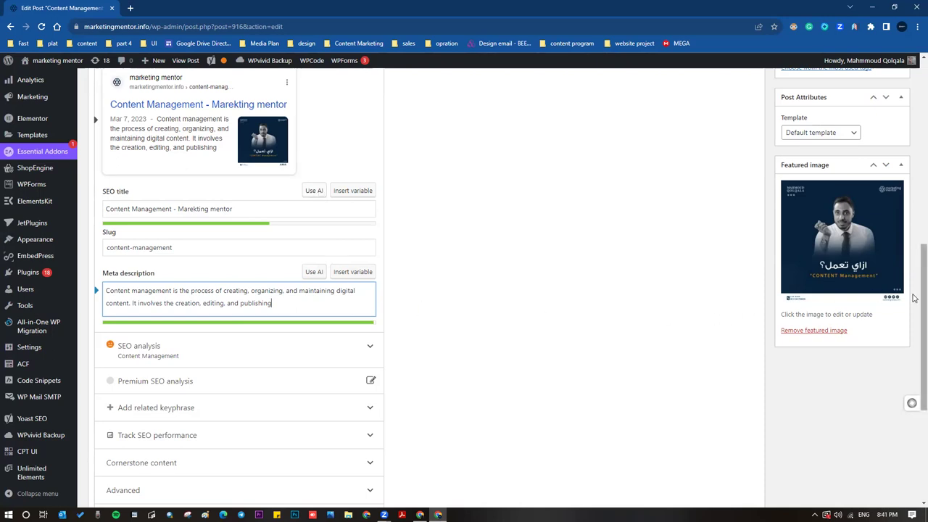
Step: Expand the Yoast SEO analysis and review the problems, improvements and good results for the Content Management keyphrase
{"action": "left_click_drag", "start_coordinate": [915, 301], "coordinate": [914, 364]}
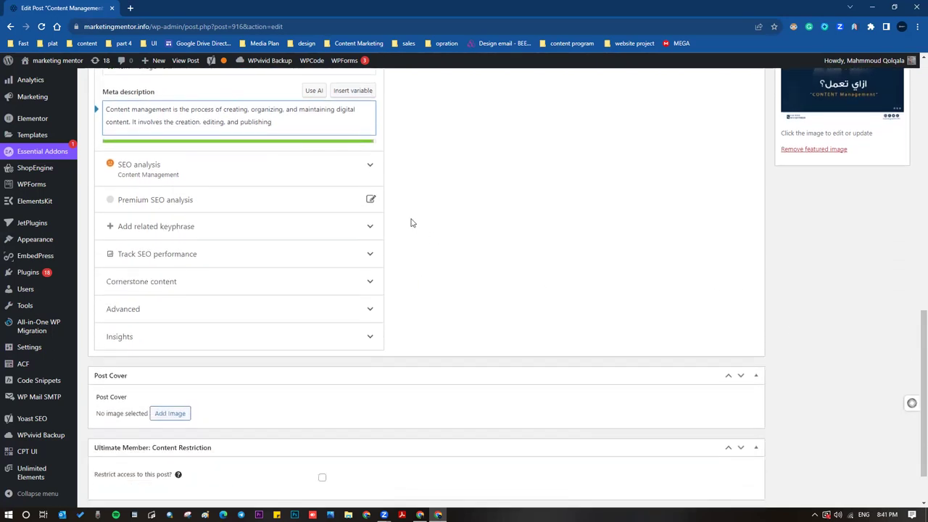
{"action": "left_click", "coordinate": [370, 168]}
{"action": "scroll", "coordinate": [302, 208], "scroll_direction": "down", "scroll_amount": 1}
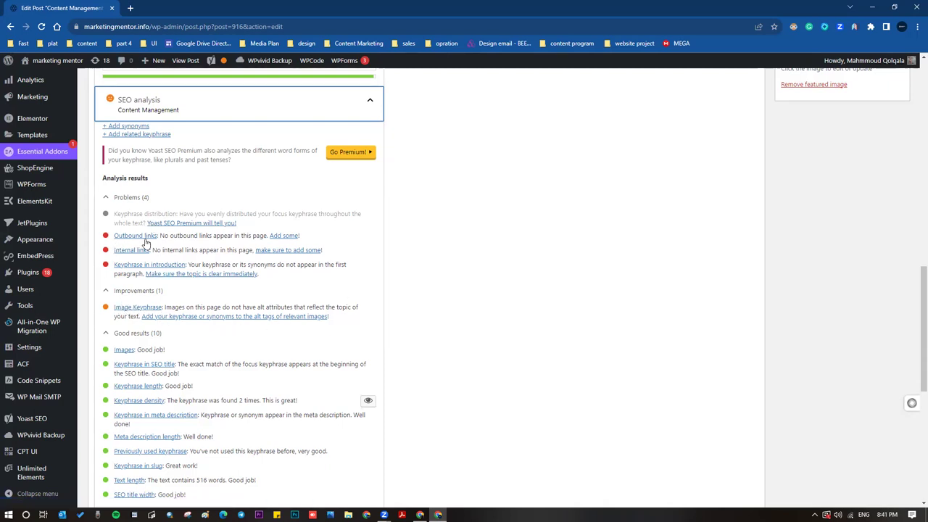
{"action": "scroll", "coordinate": [335, 261], "scroll_direction": "down", "scroll_amount": 1}
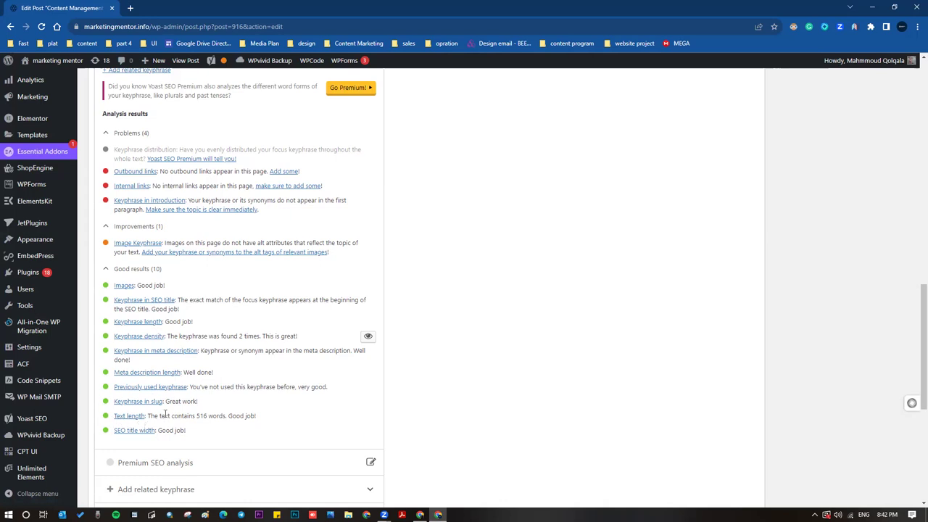
{"action": "left_click_drag", "start_coordinate": [918, 314], "coordinate": [915, 72]}
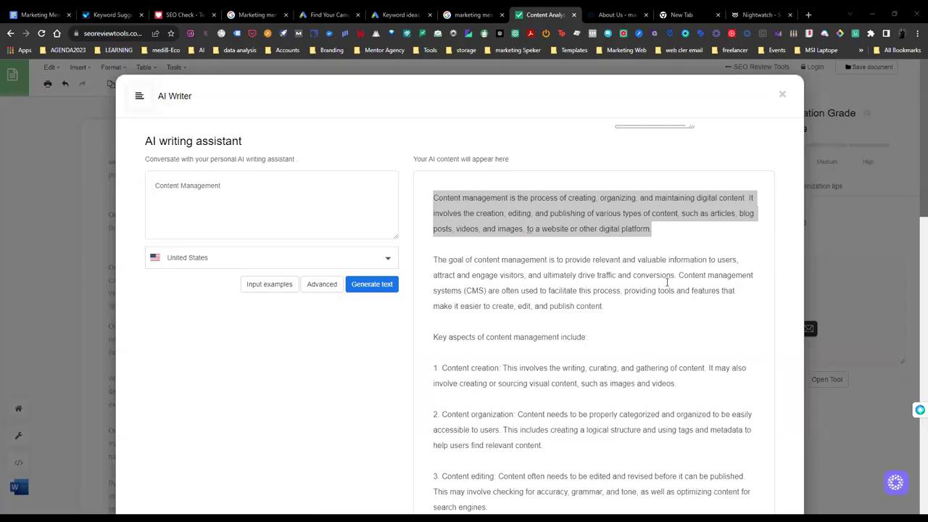
Step: Switch to the Marketing Mentor Meetups document and set its zoom to 100% at the SEO Content Writing meetup section
{"action": "left_click", "coordinate": [666, 283]}
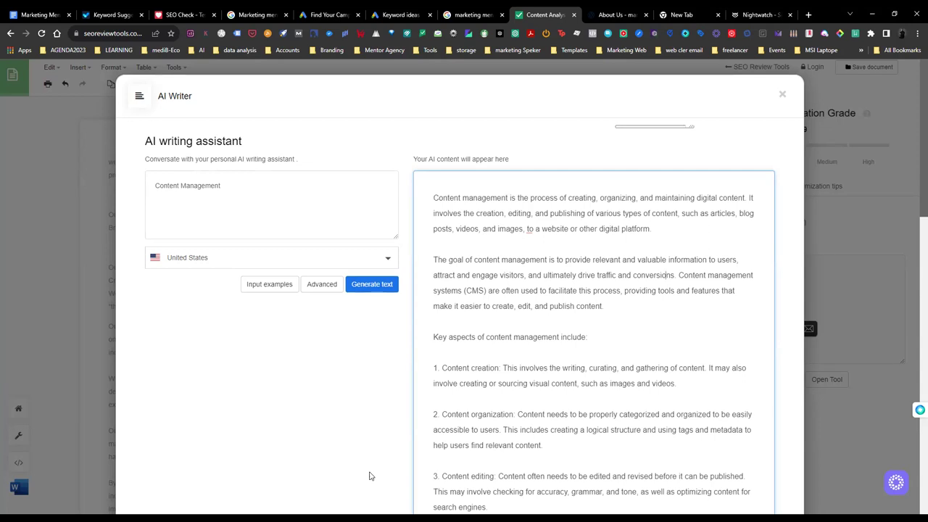
{"action": "left_click", "coordinate": [65, 11]}
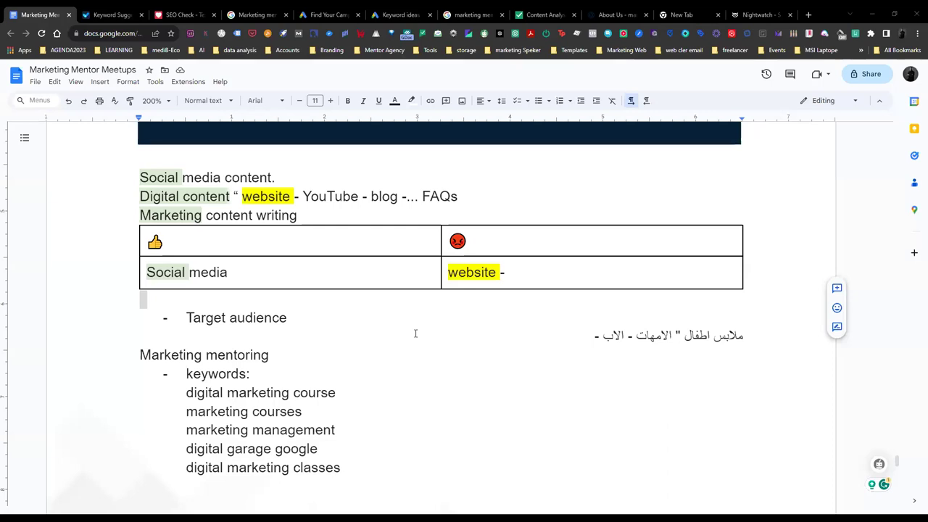
{"action": "scroll", "coordinate": [416, 333], "scroll_direction": "up", "scroll_amount": 1}
{"action": "scroll", "coordinate": [415, 333], "scroll_direction": "up", "scroll_amount": 2}
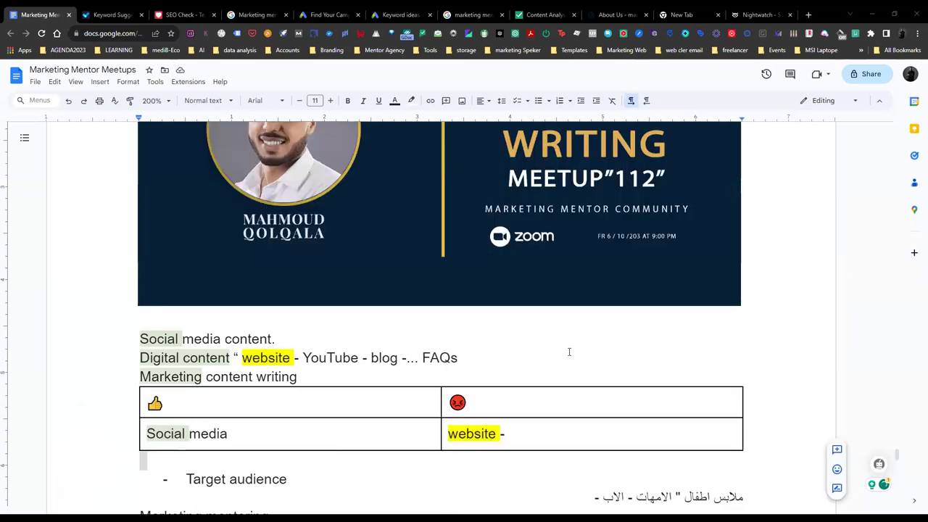
{"action": "left_click", "coordinate": [149, 100]}
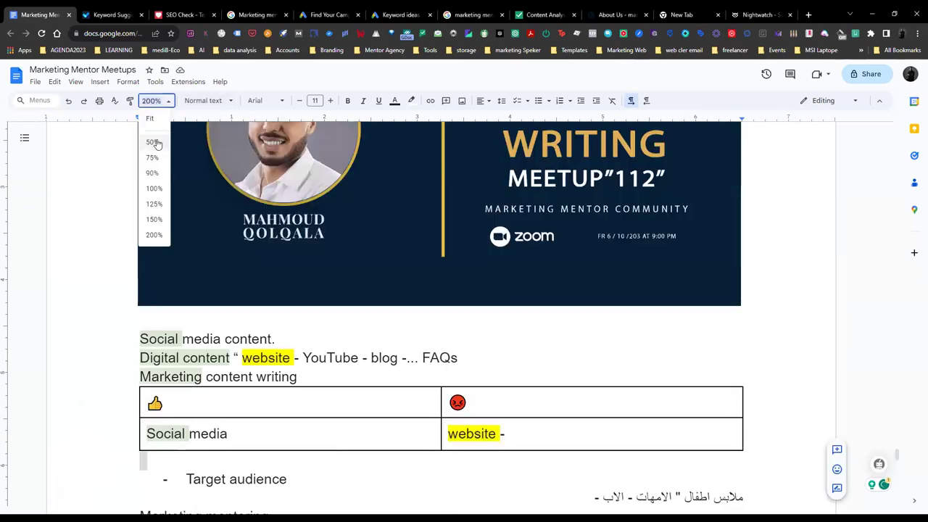
{"action": "left_click", "coordinate": [153, 189]}
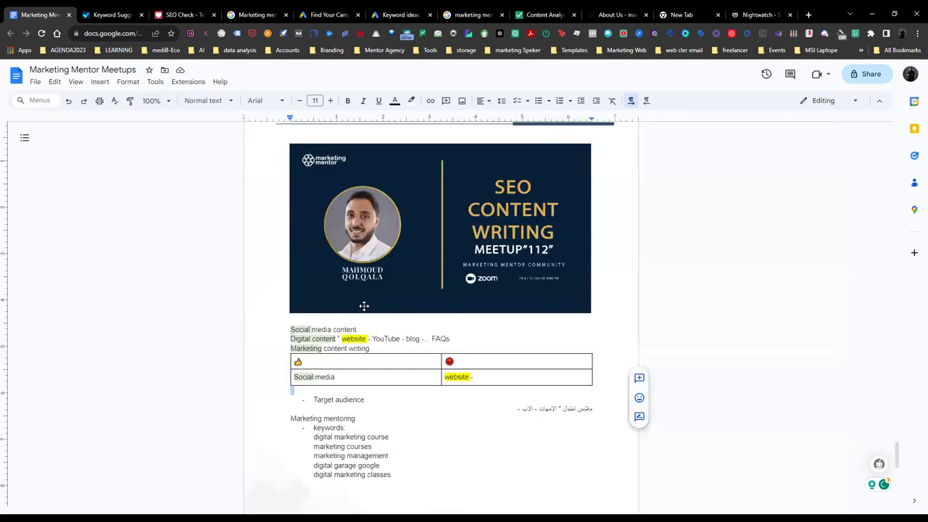